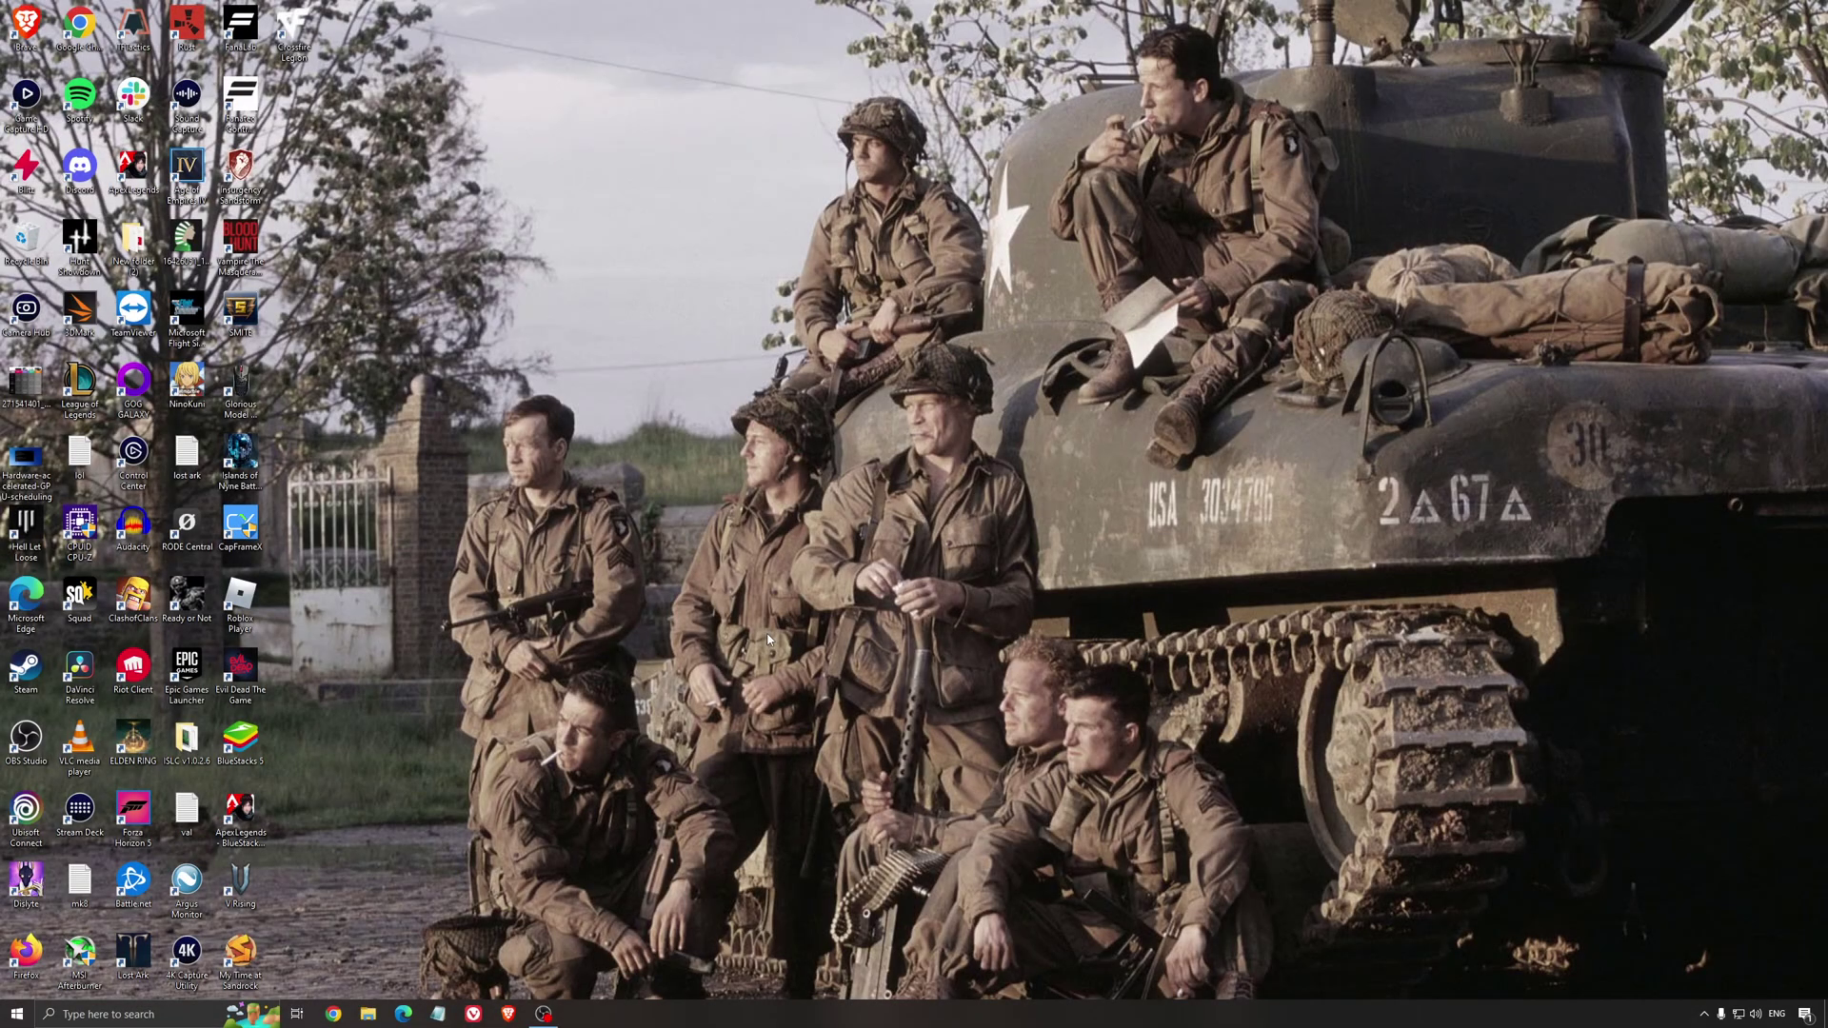
Find the Windows Game Mode settings, review the Xbox Game Bar and Captures pages, and close Settings
click(162, 1015)
text(game mode)
key(Return)
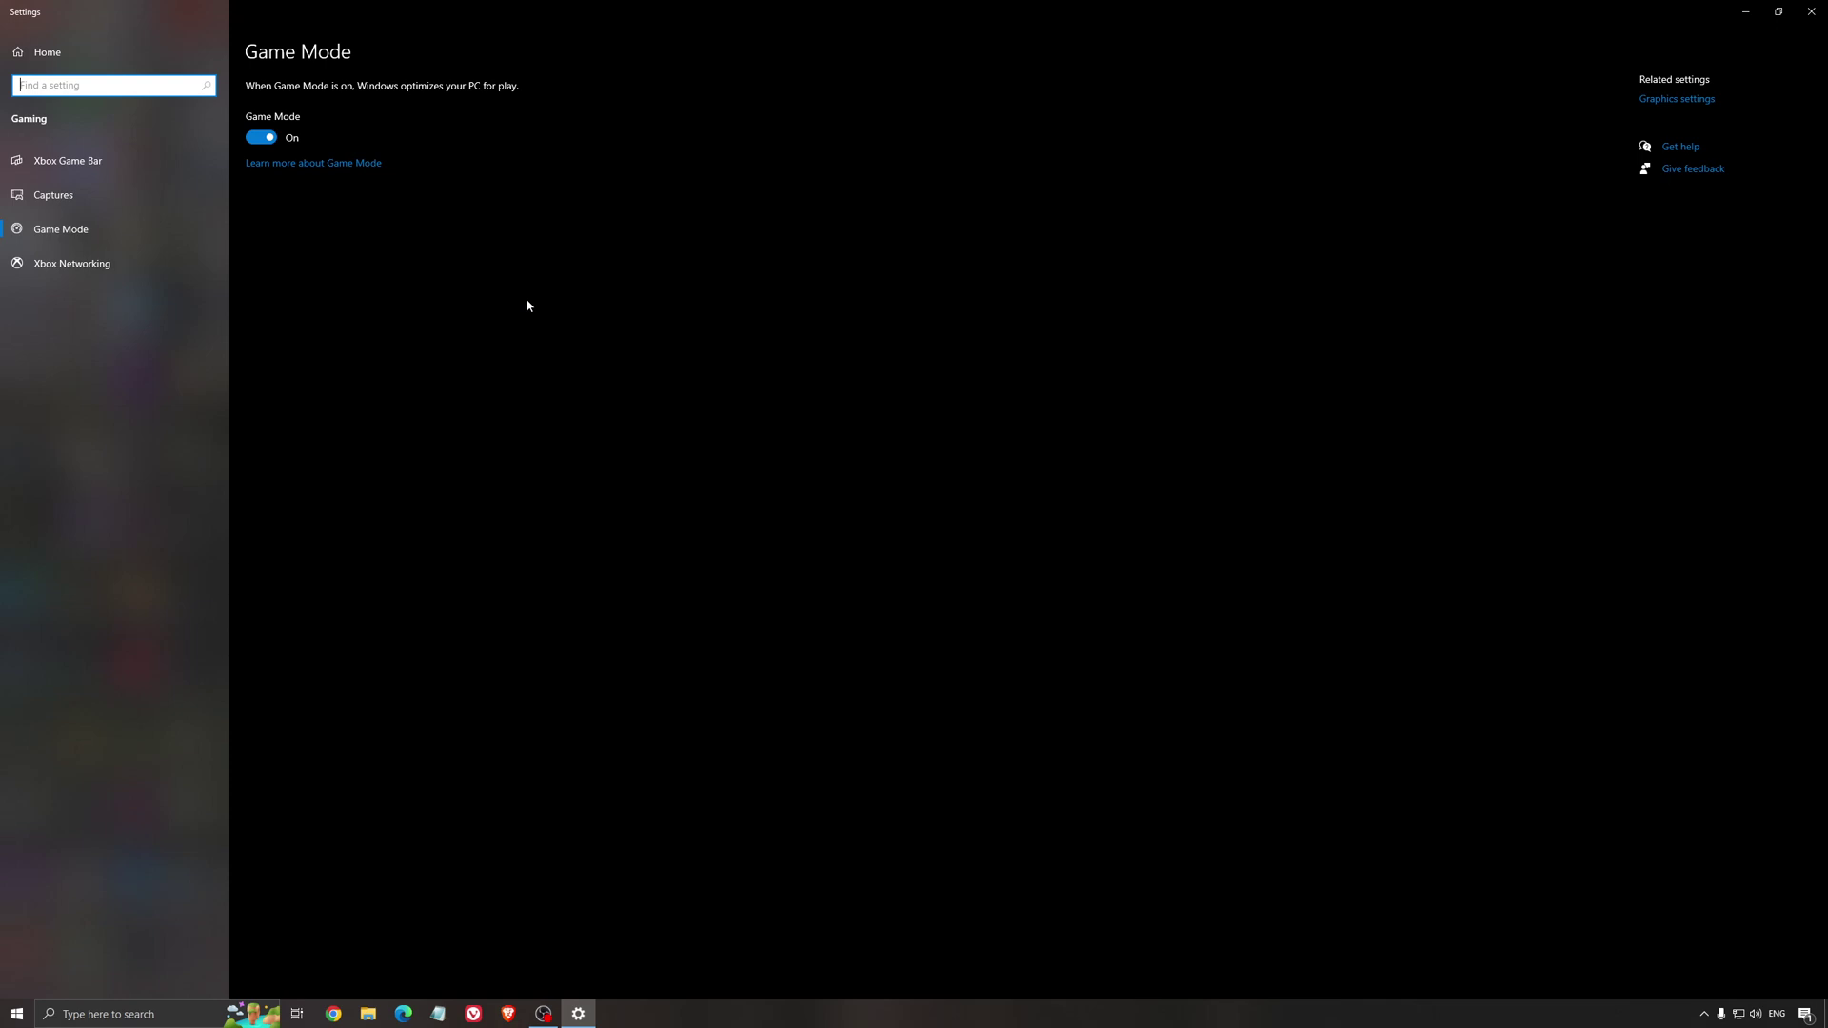
click(120, 178)
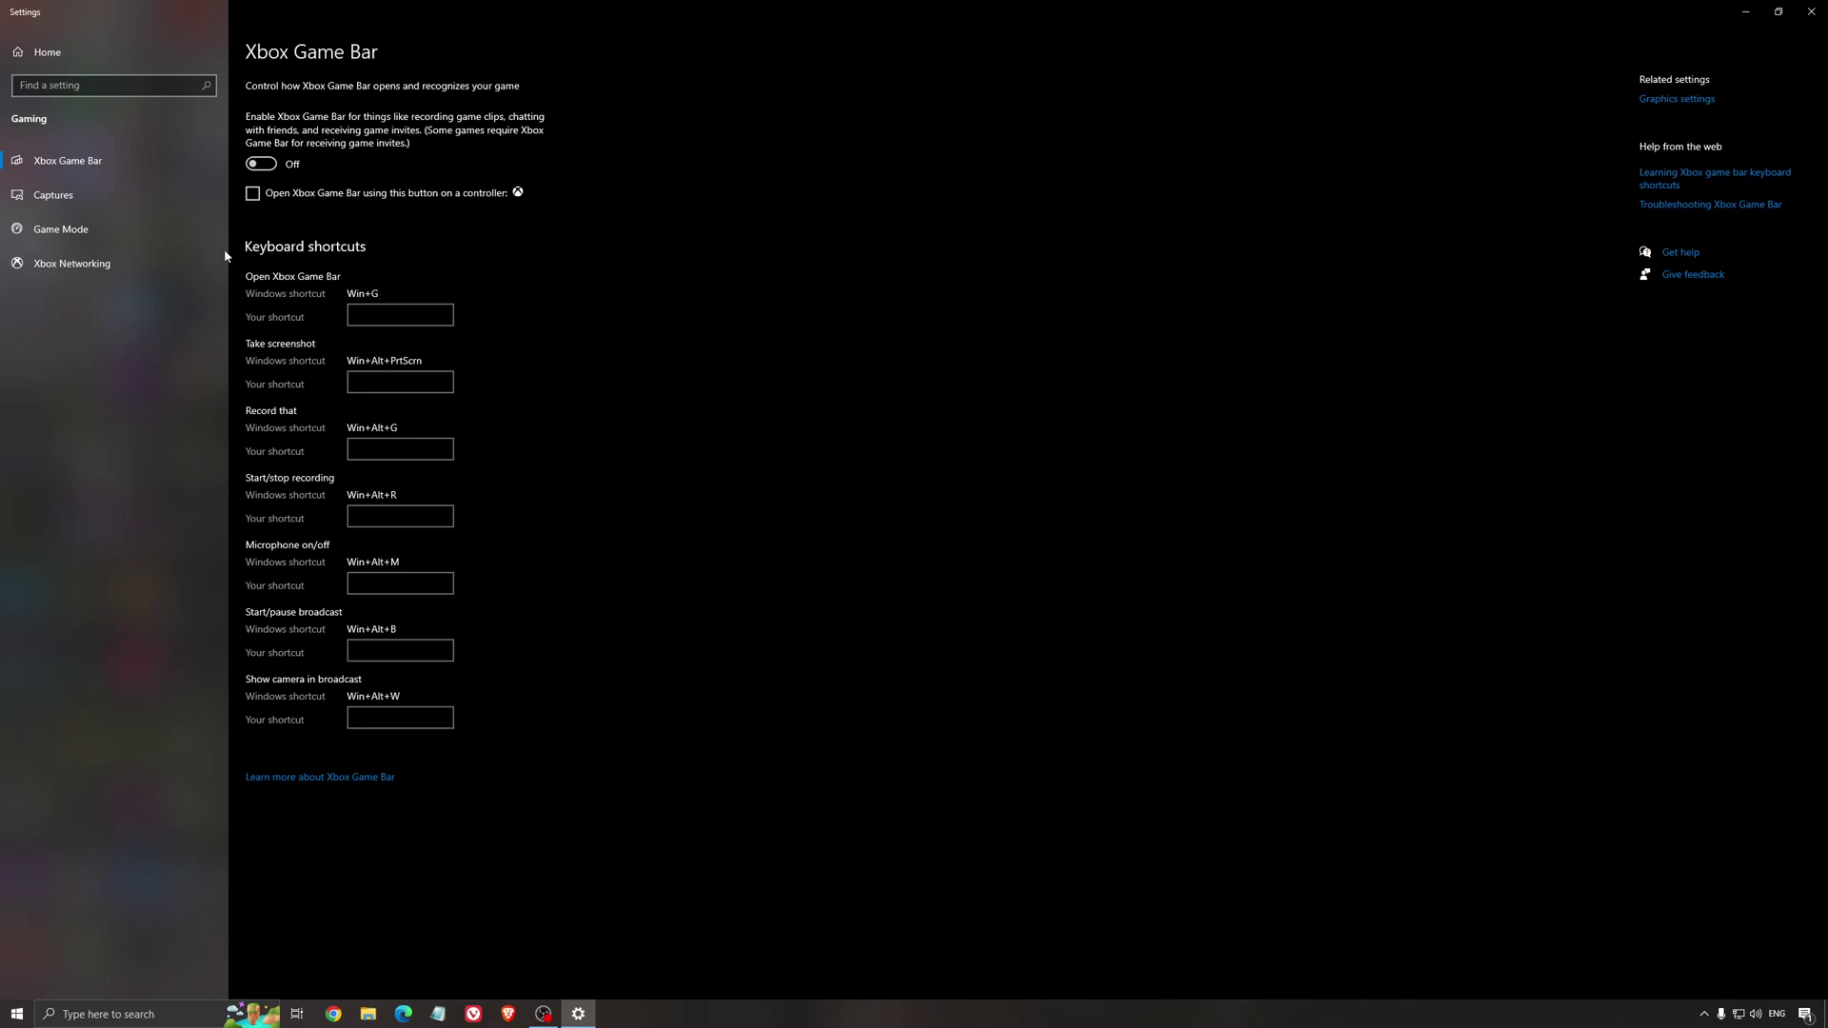
click(87, 195)
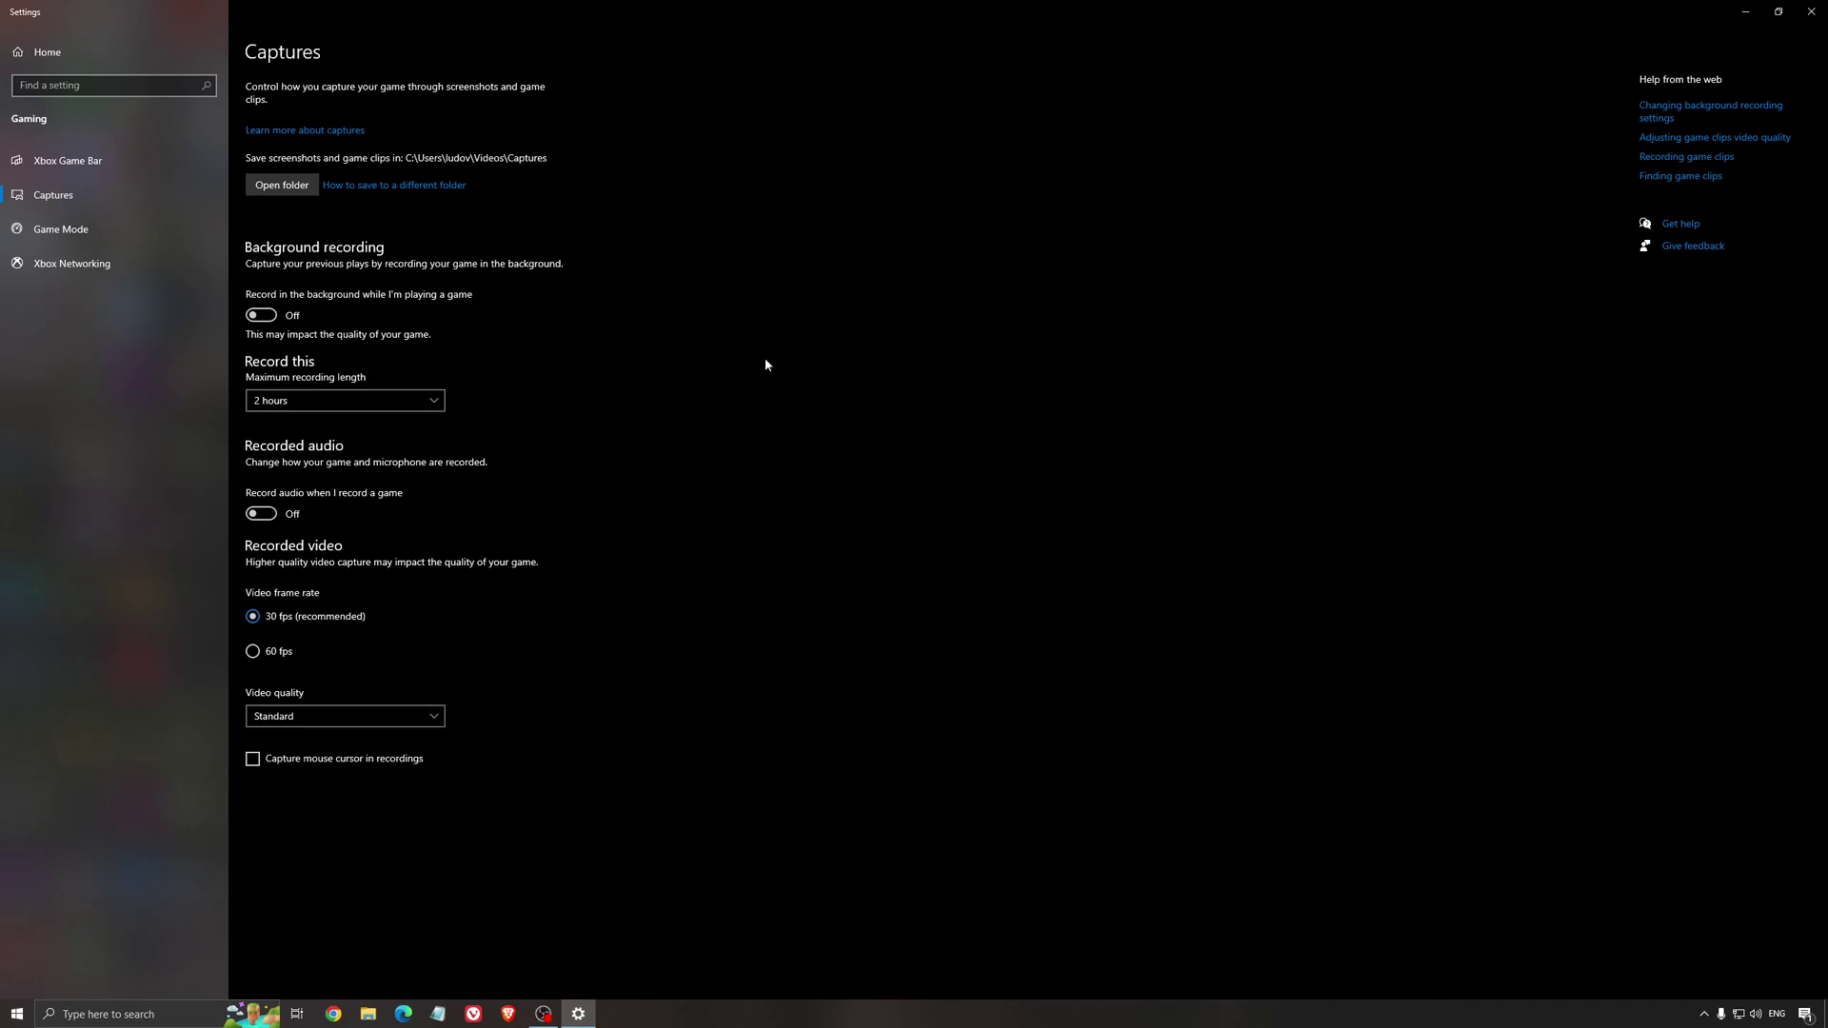
click(1810, 11)
View the desktop image showing the Hardware-accelerated GPU scheduling setting, and close it
double_click(26, 458)
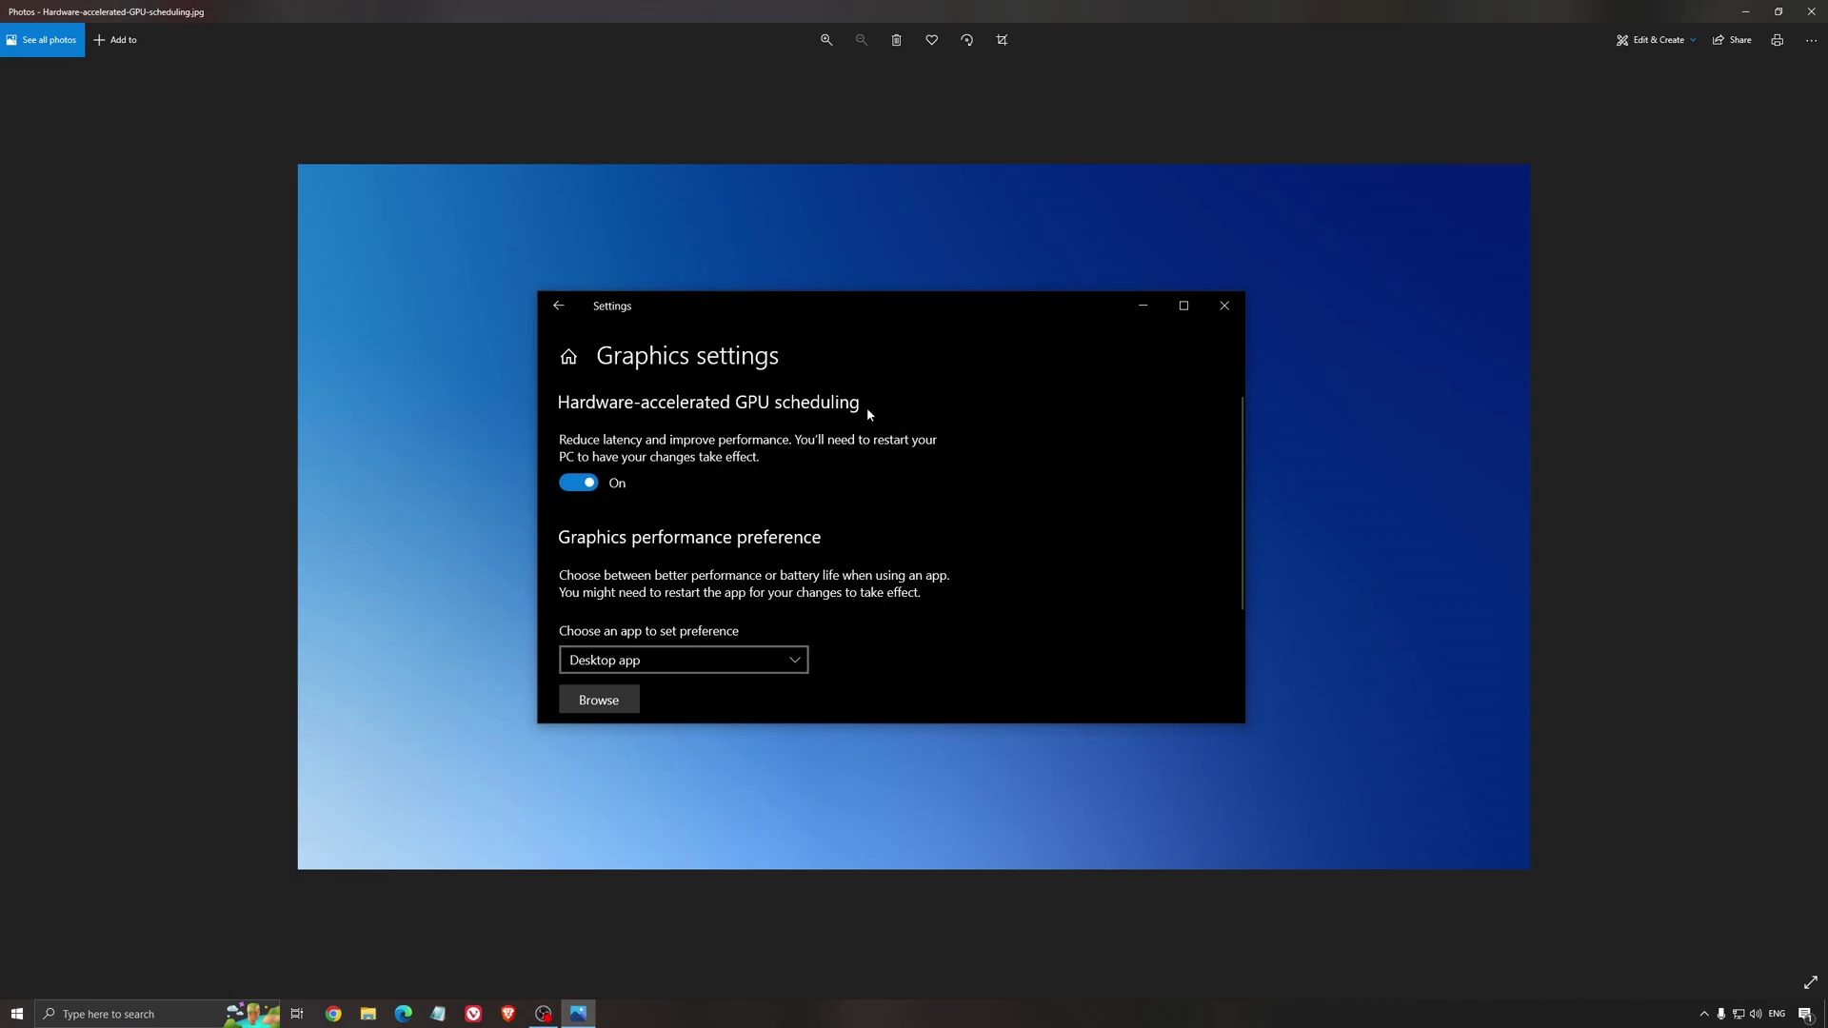
click(1810, 12)
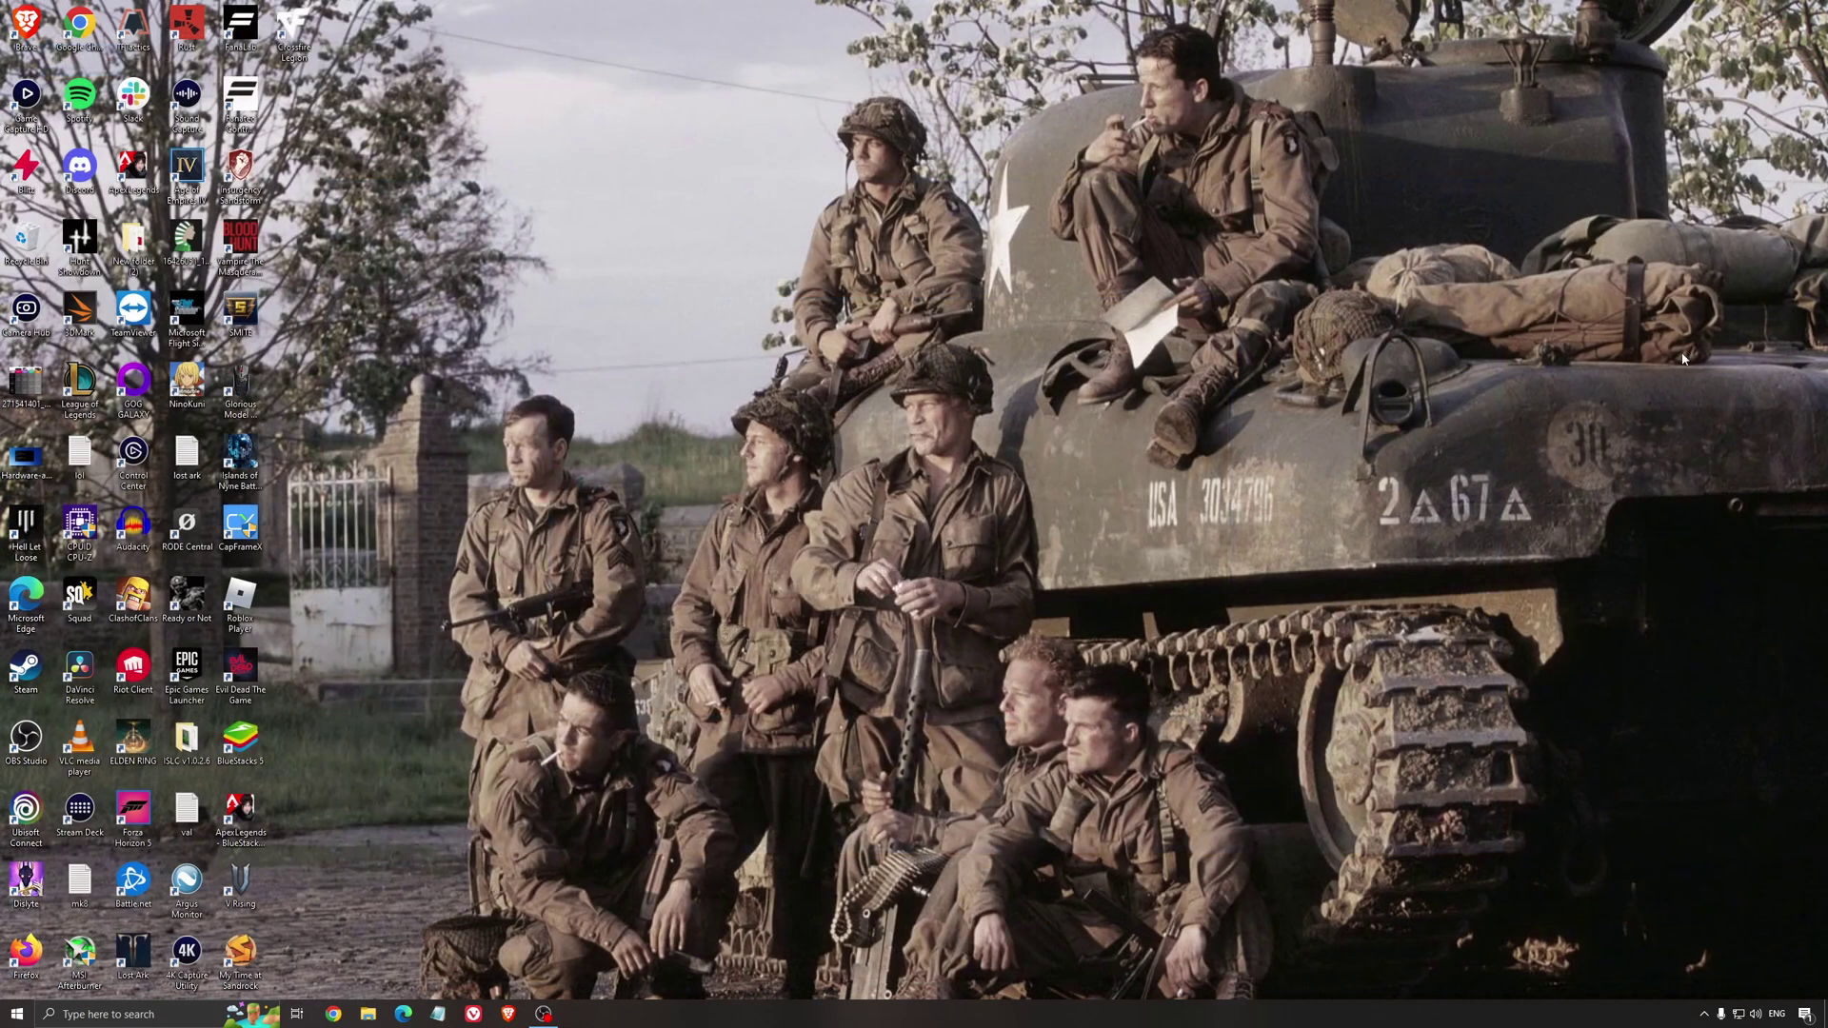
Switch to AMD Software, check for driver updates, and open the Global Graphics settings
click(1704, 1014)
click(1720, 957)
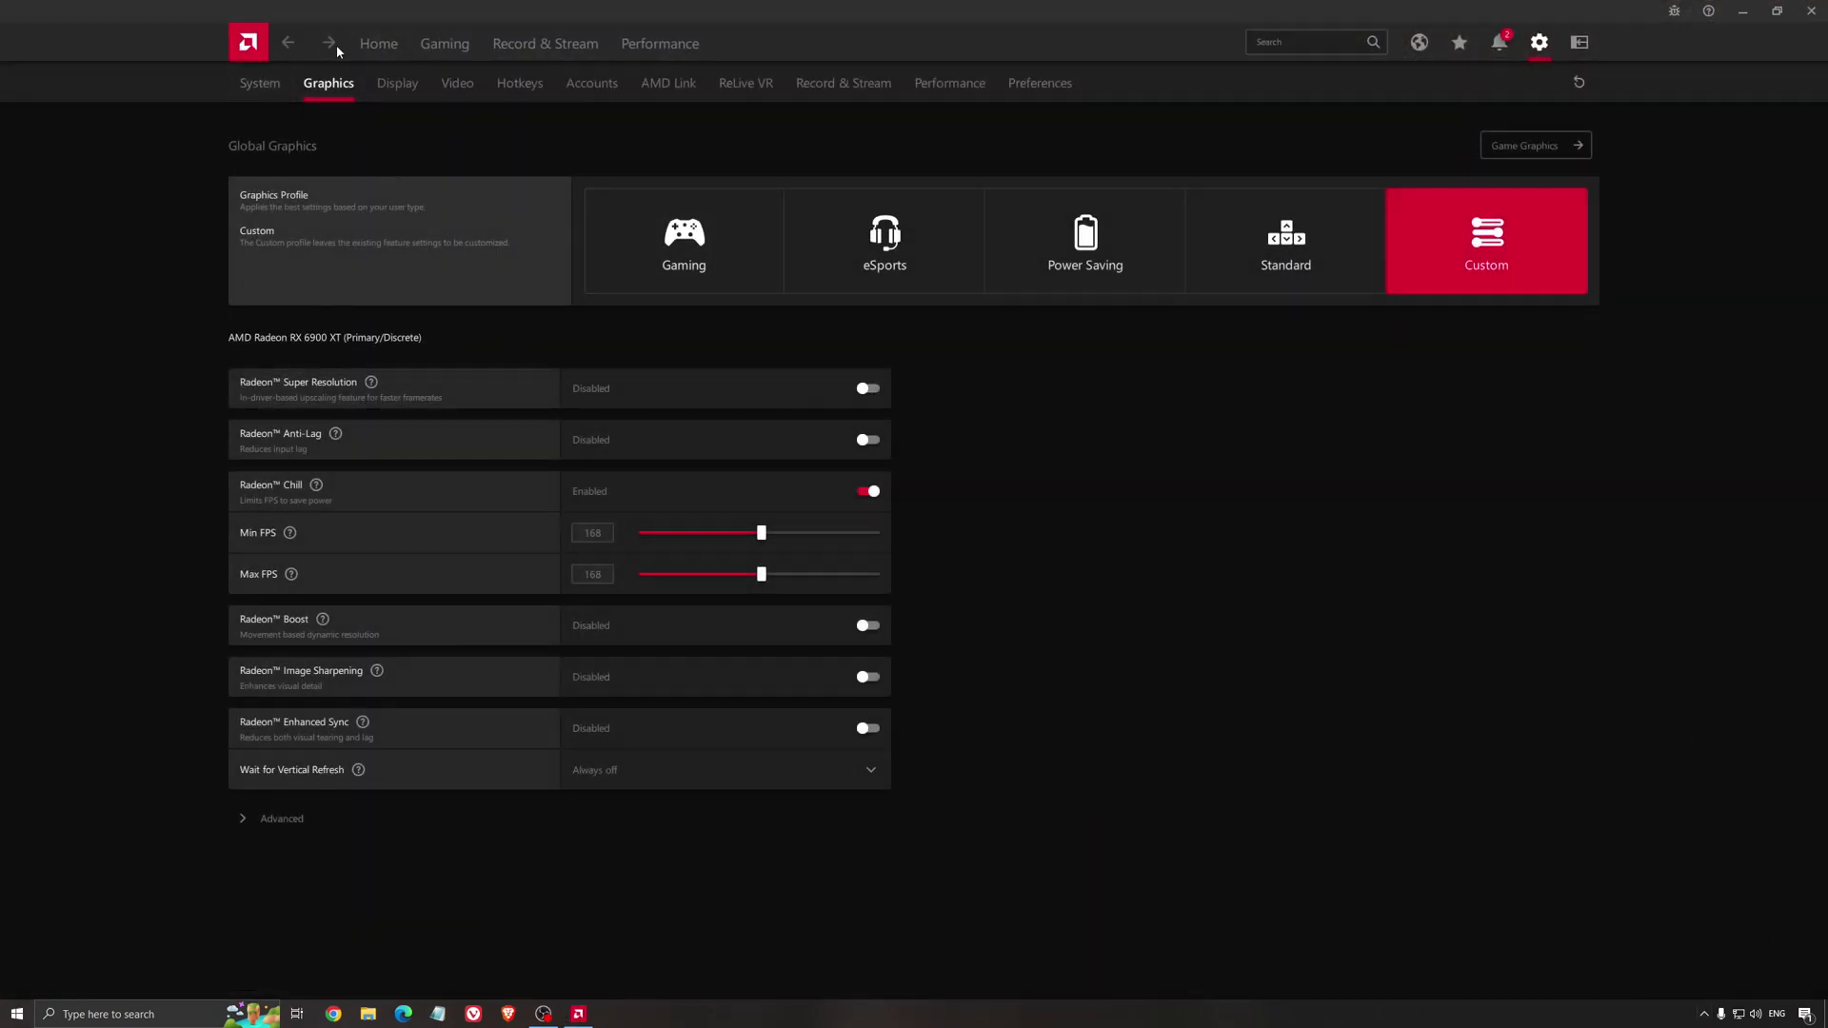
click(362, 46)
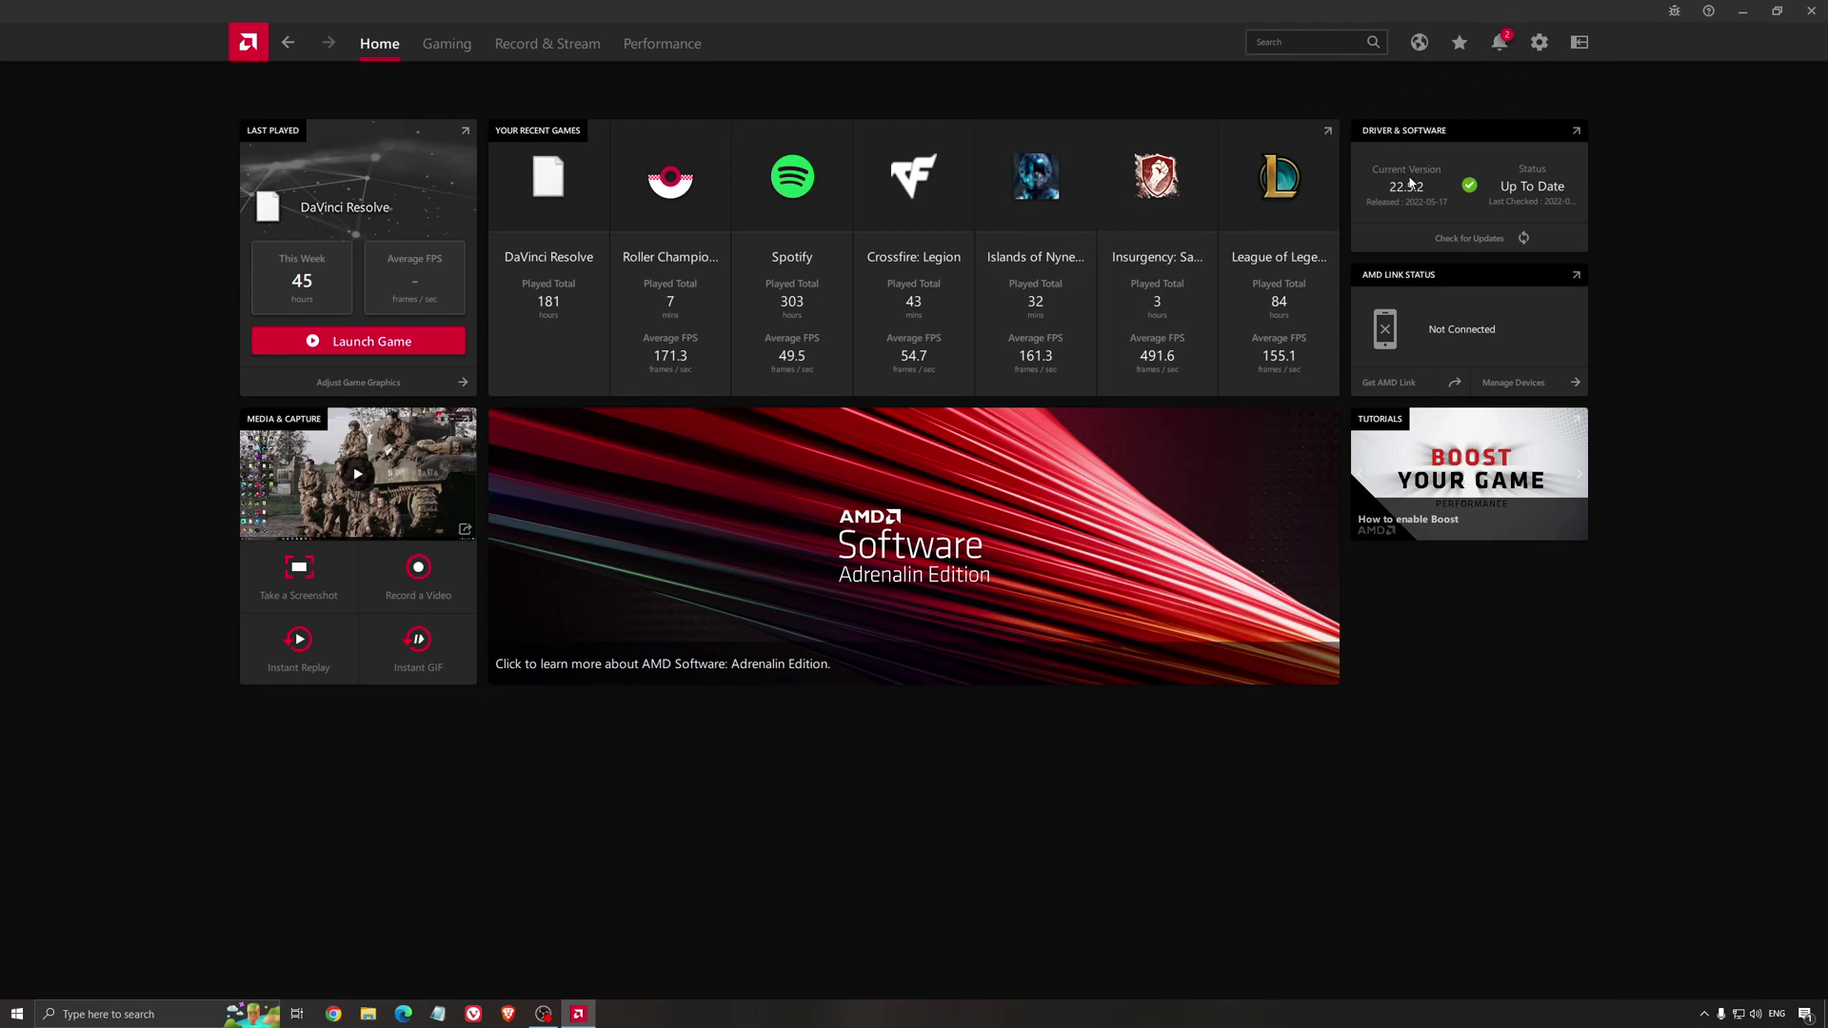
click(1478, 238)
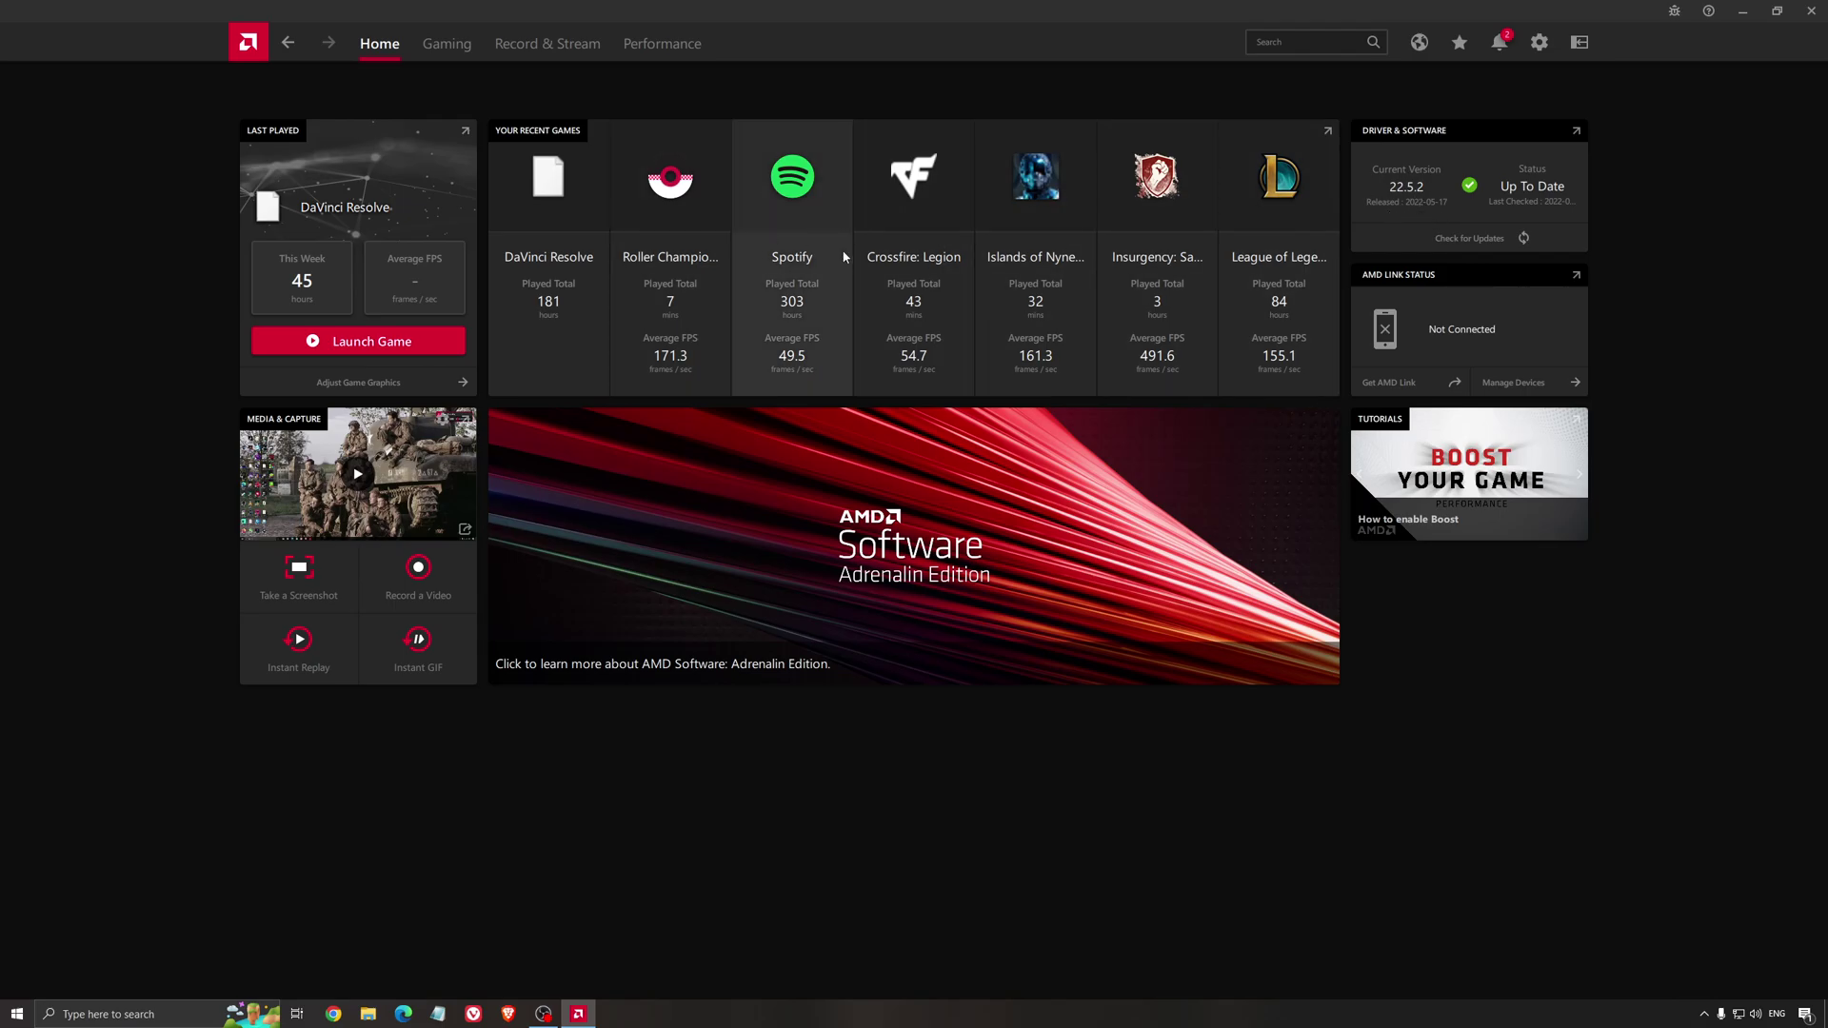
click(458, 55)
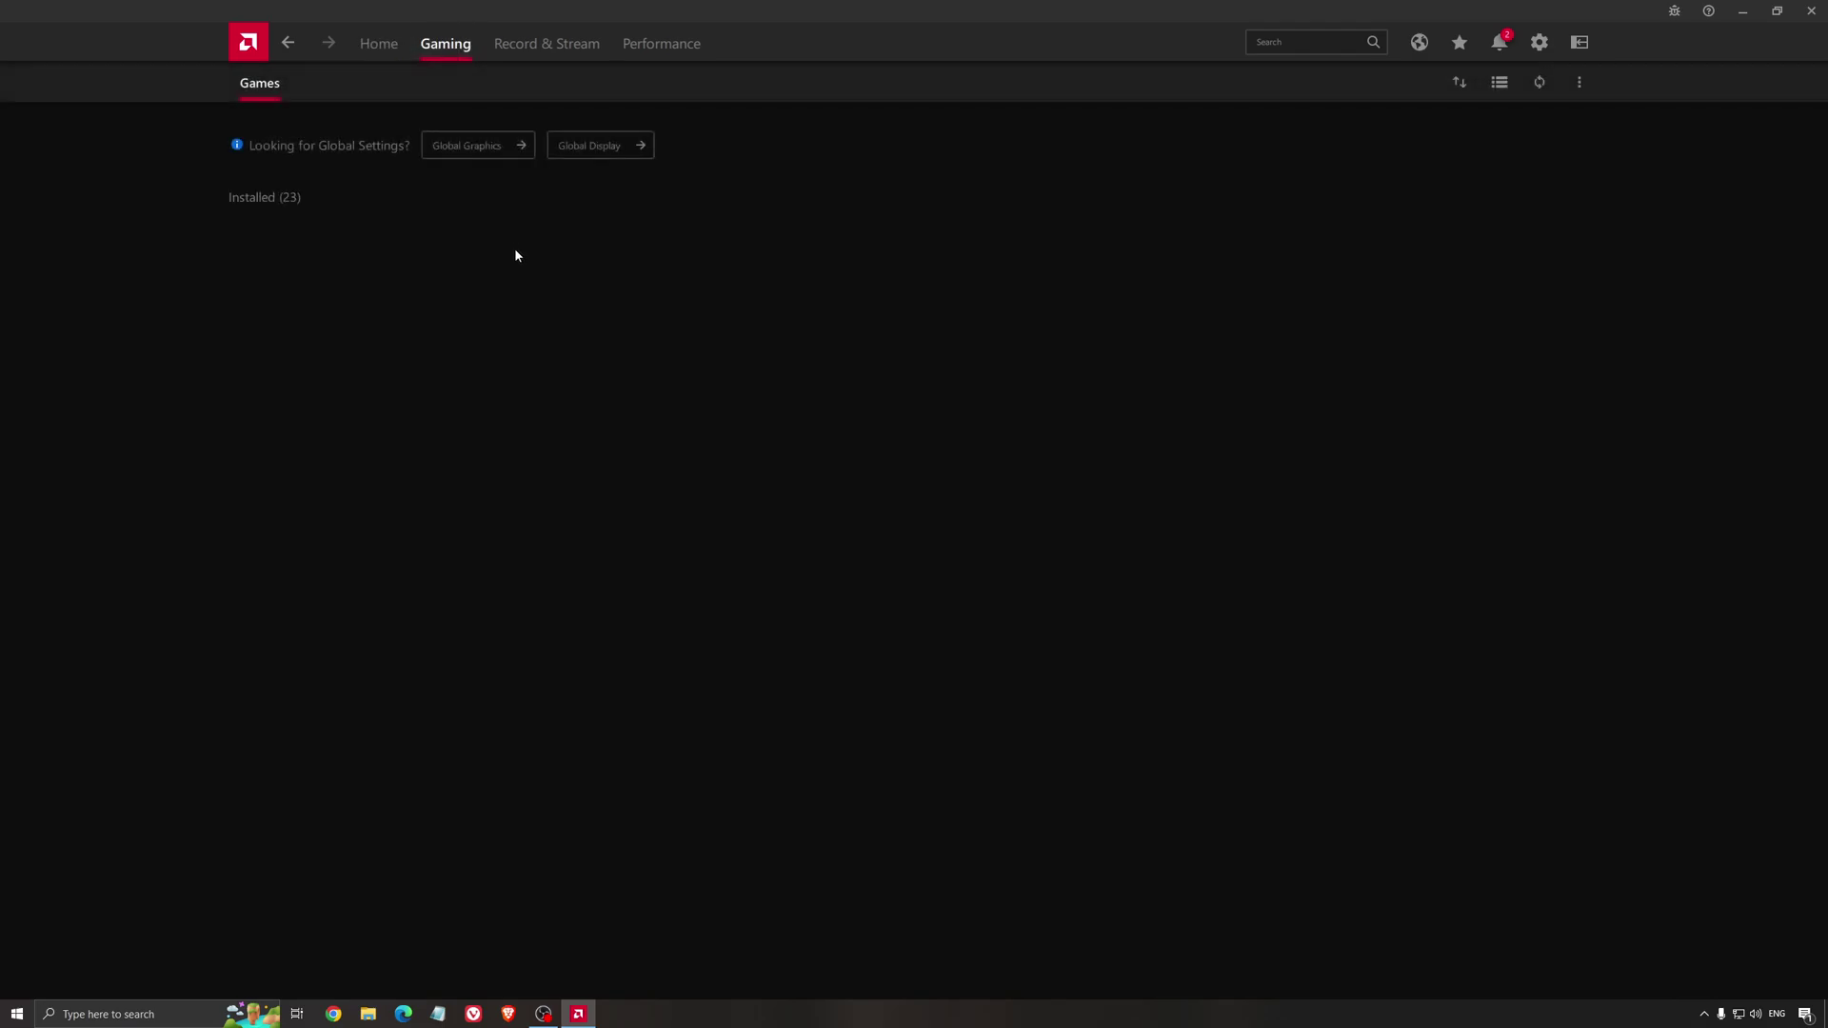
click(466, 151)
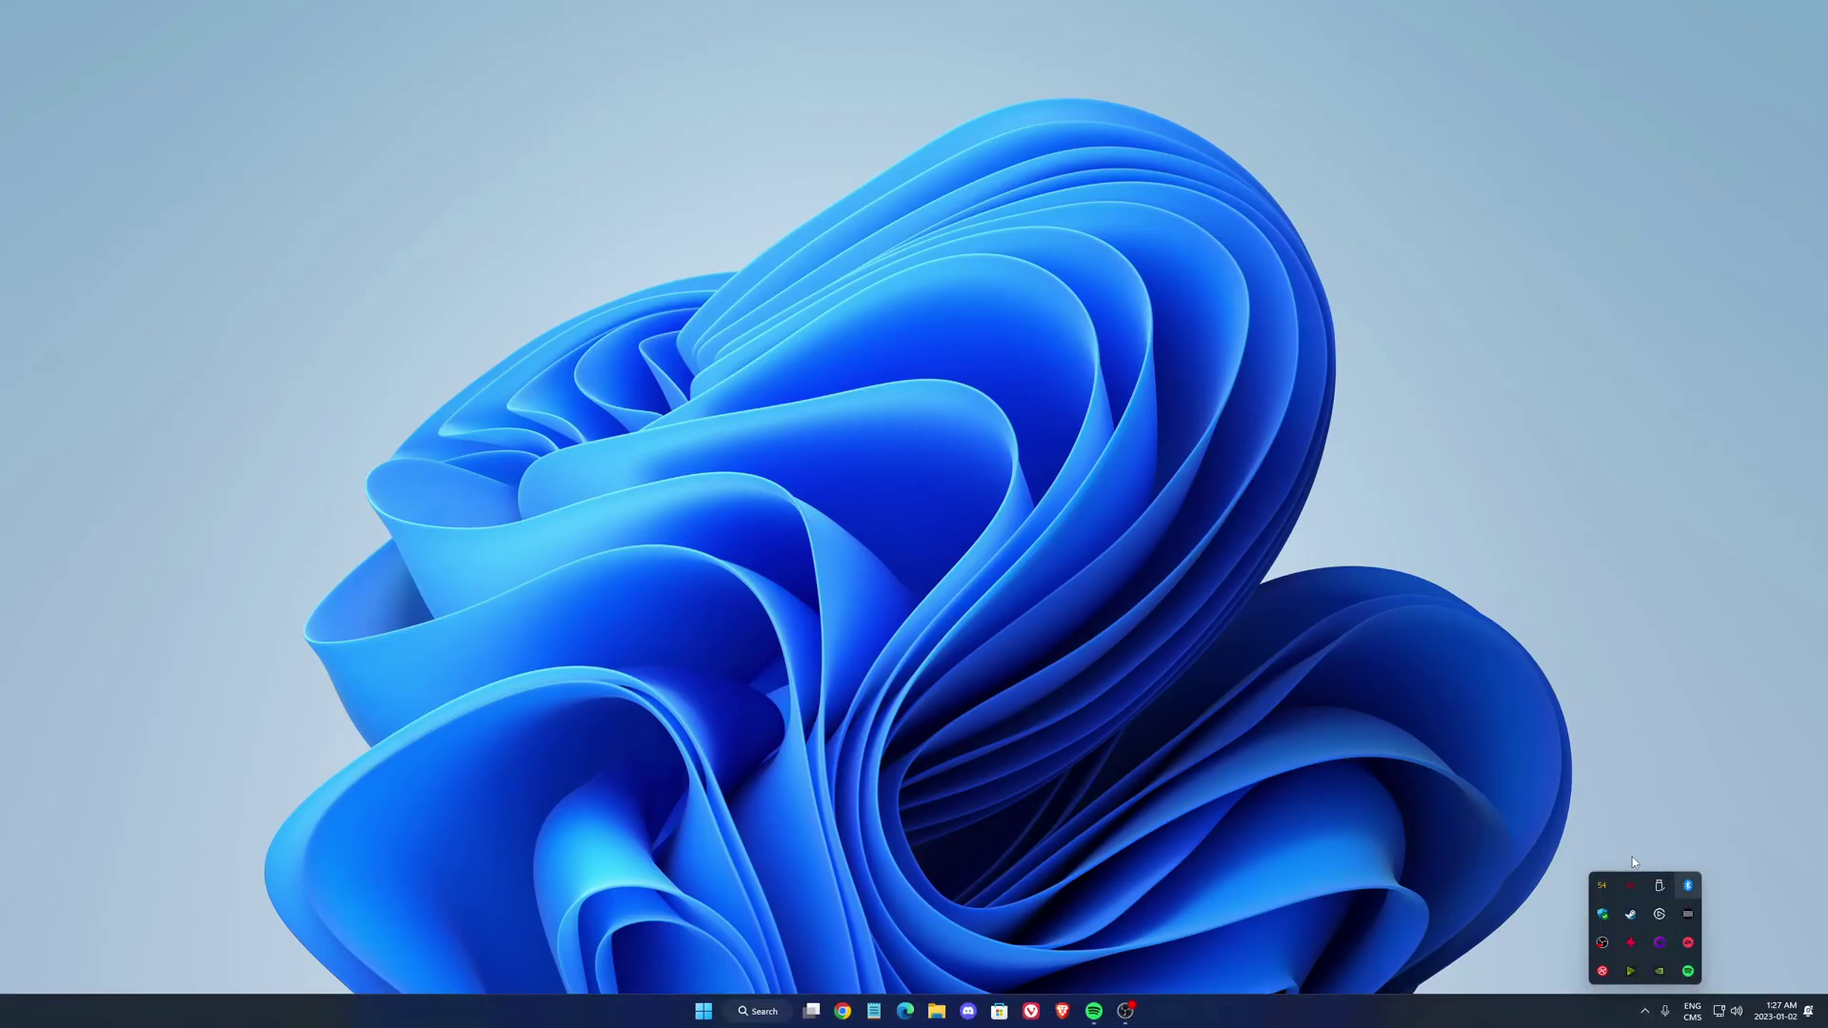
Switch to the NVIDIA Control Panel and review the global 3D settings
click(1659, 971)
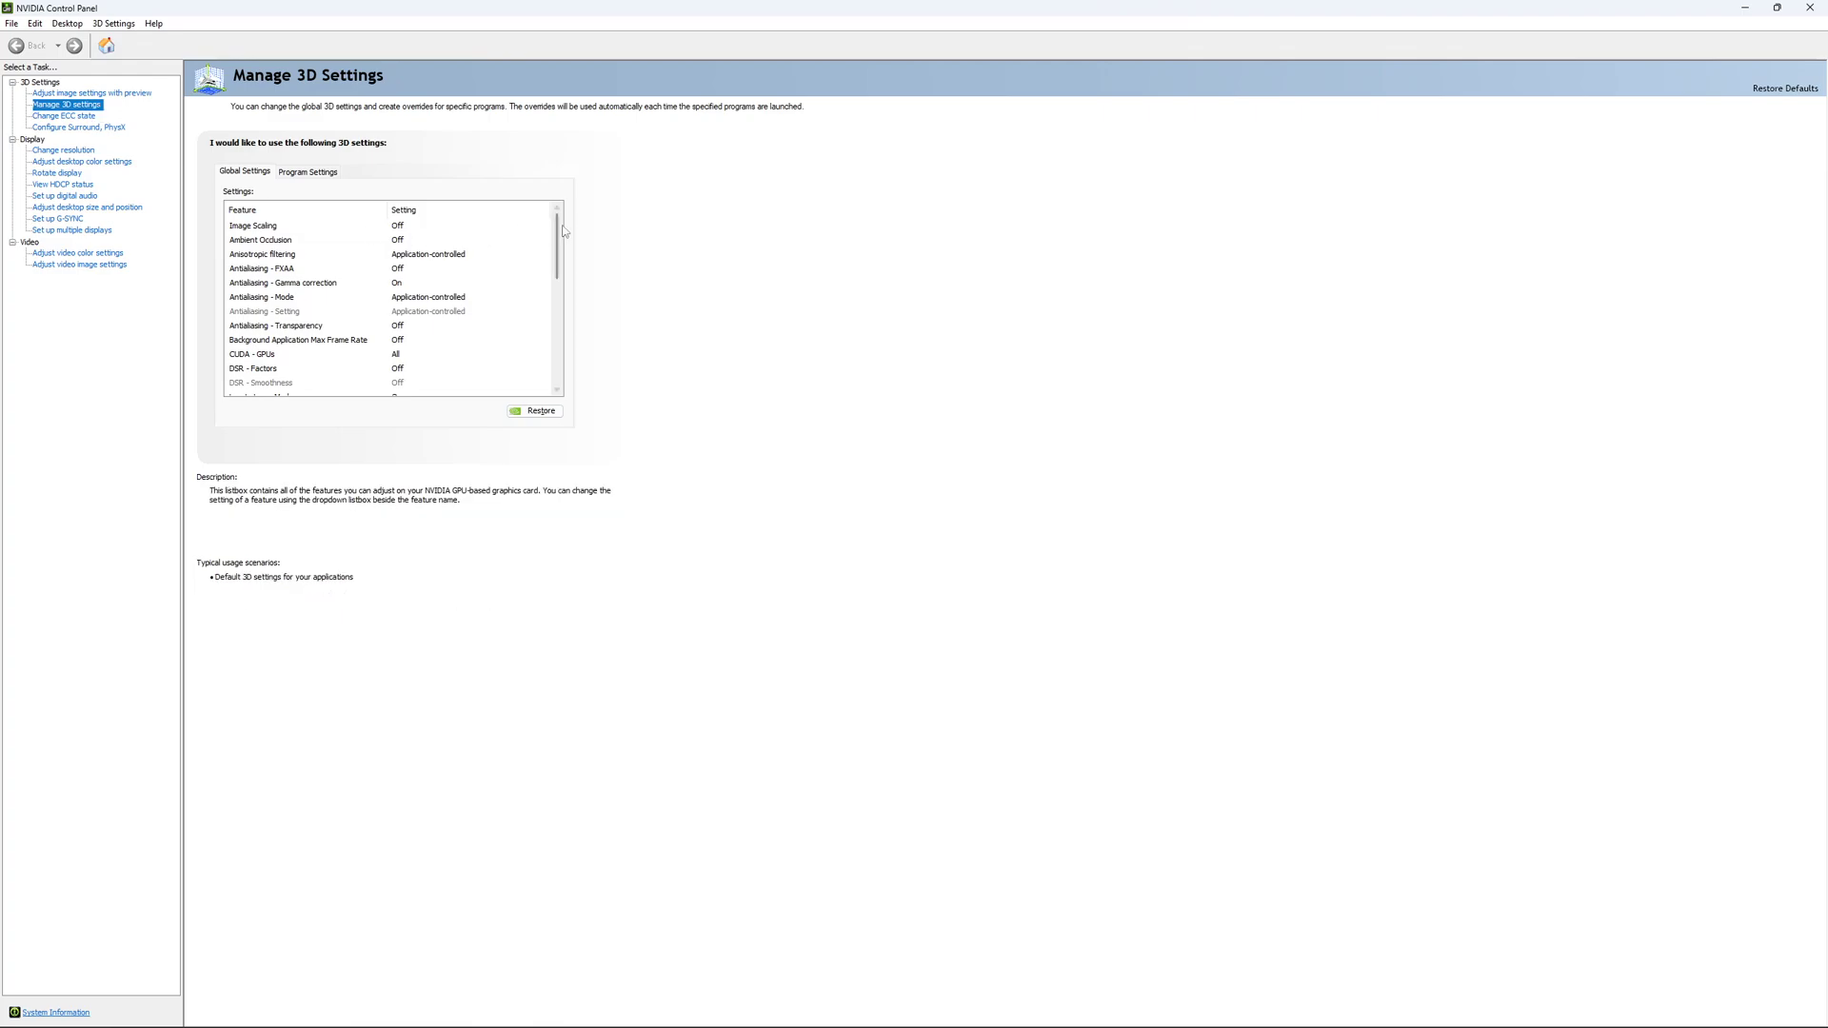
drag(560, 228, 563, 275)
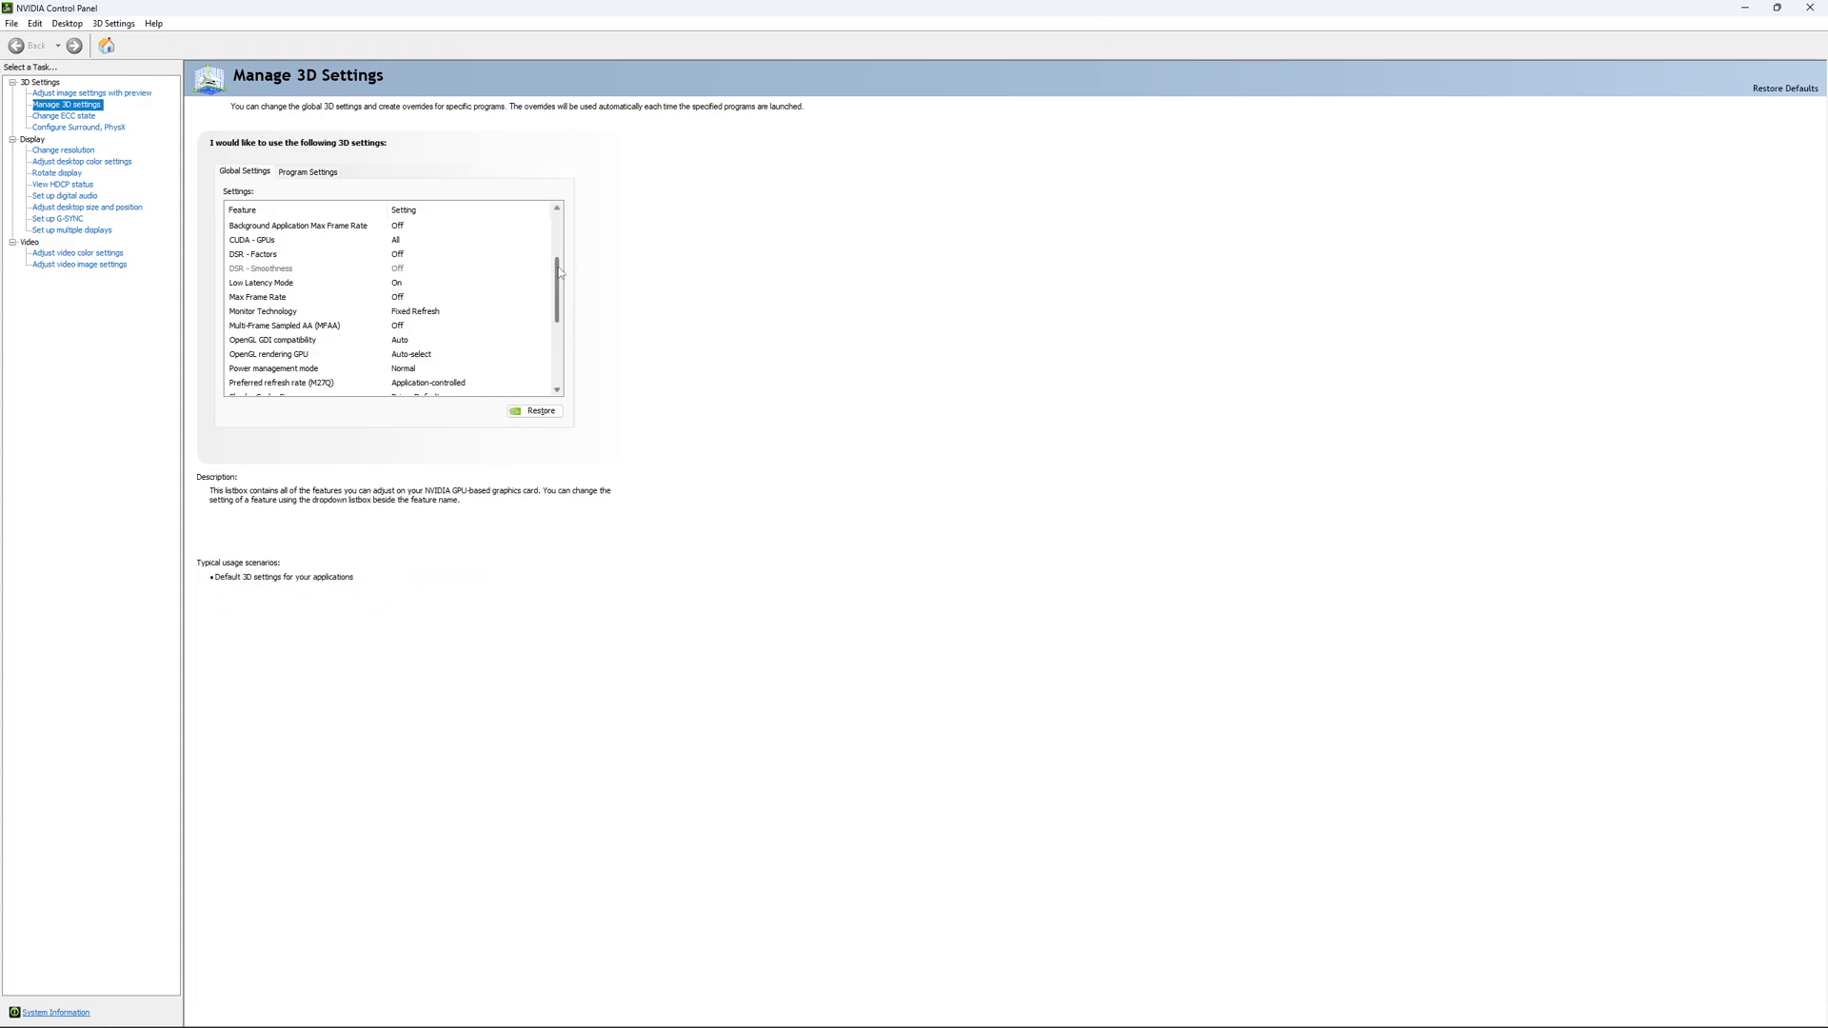
drag(558, 269, 561, 283)
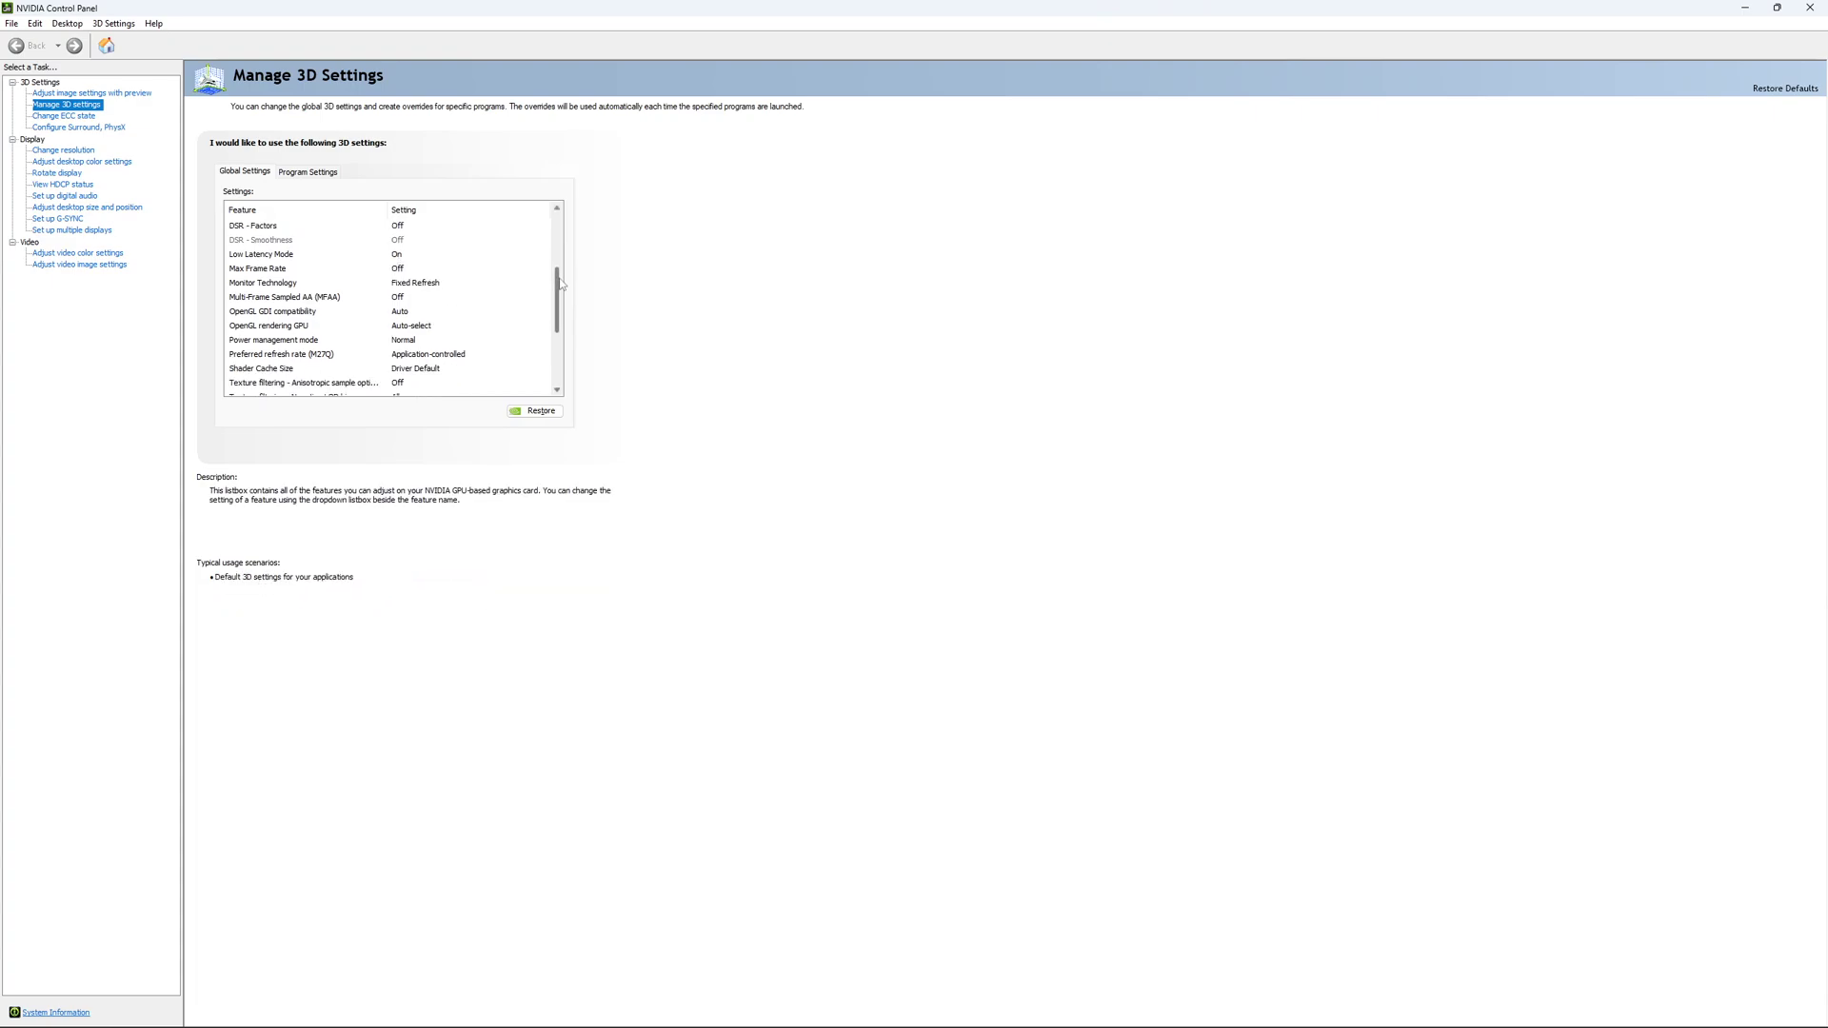
Try enabling and adjusting a Max Frame Rate limit in the global 3D settings, and set it back to Off
click(390, 271)
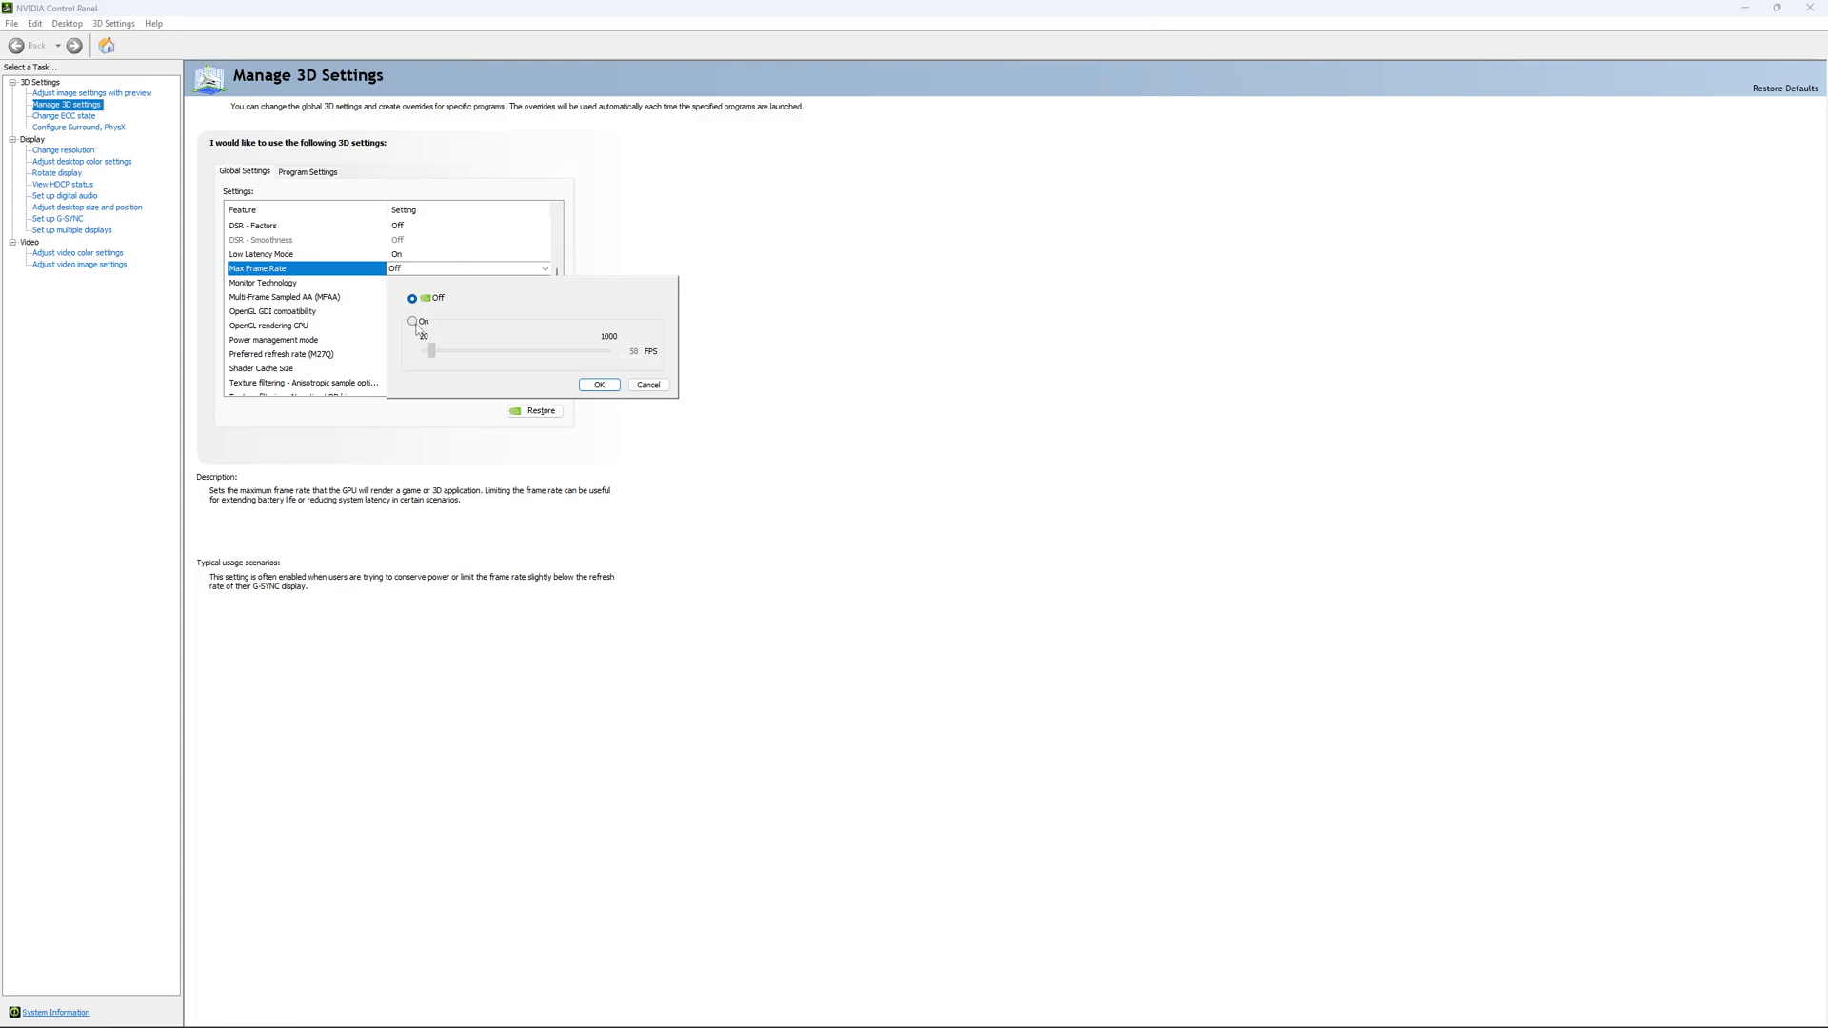
click(414, 323)
drag(443, 356, 459, 359)
key(Right)
key(Right)
key(Right)
key(Right)
click(412, 298)
click(598, 384)
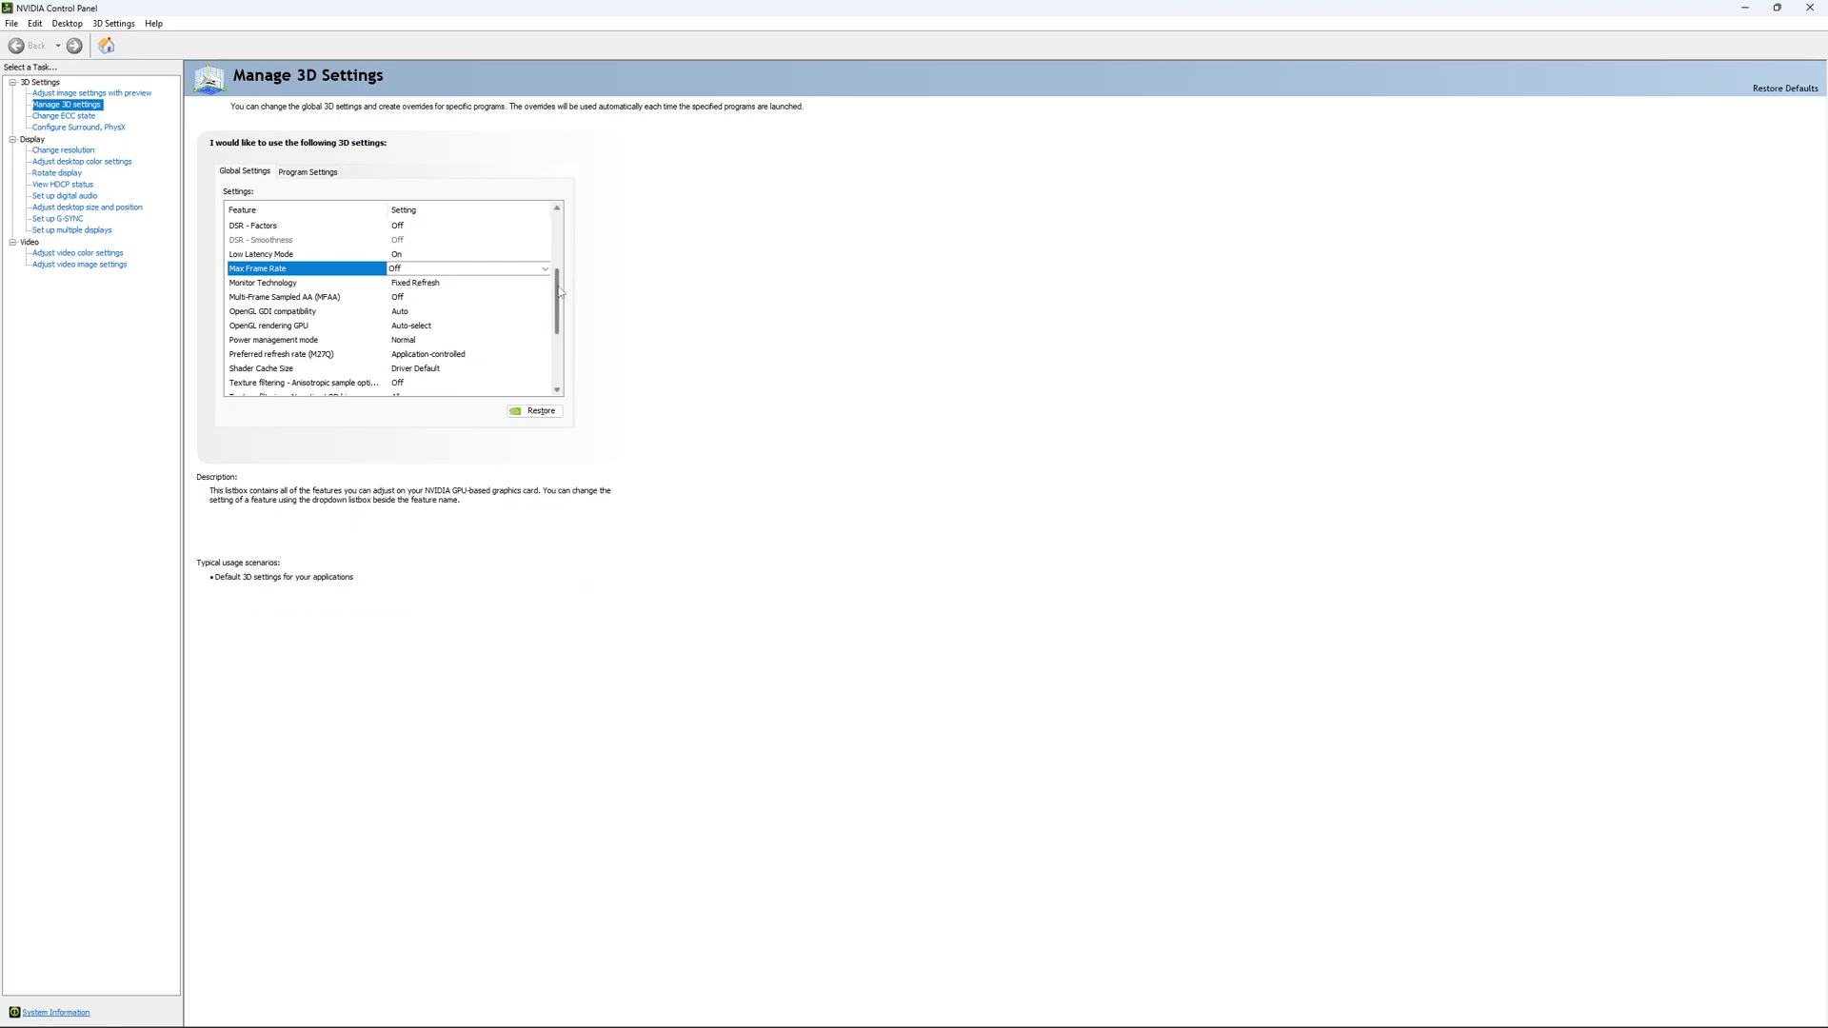
Examine the remaining global 3D settings and the GPU's ECC state page
scroll(557, 300, down, 3)
click(86, 118)
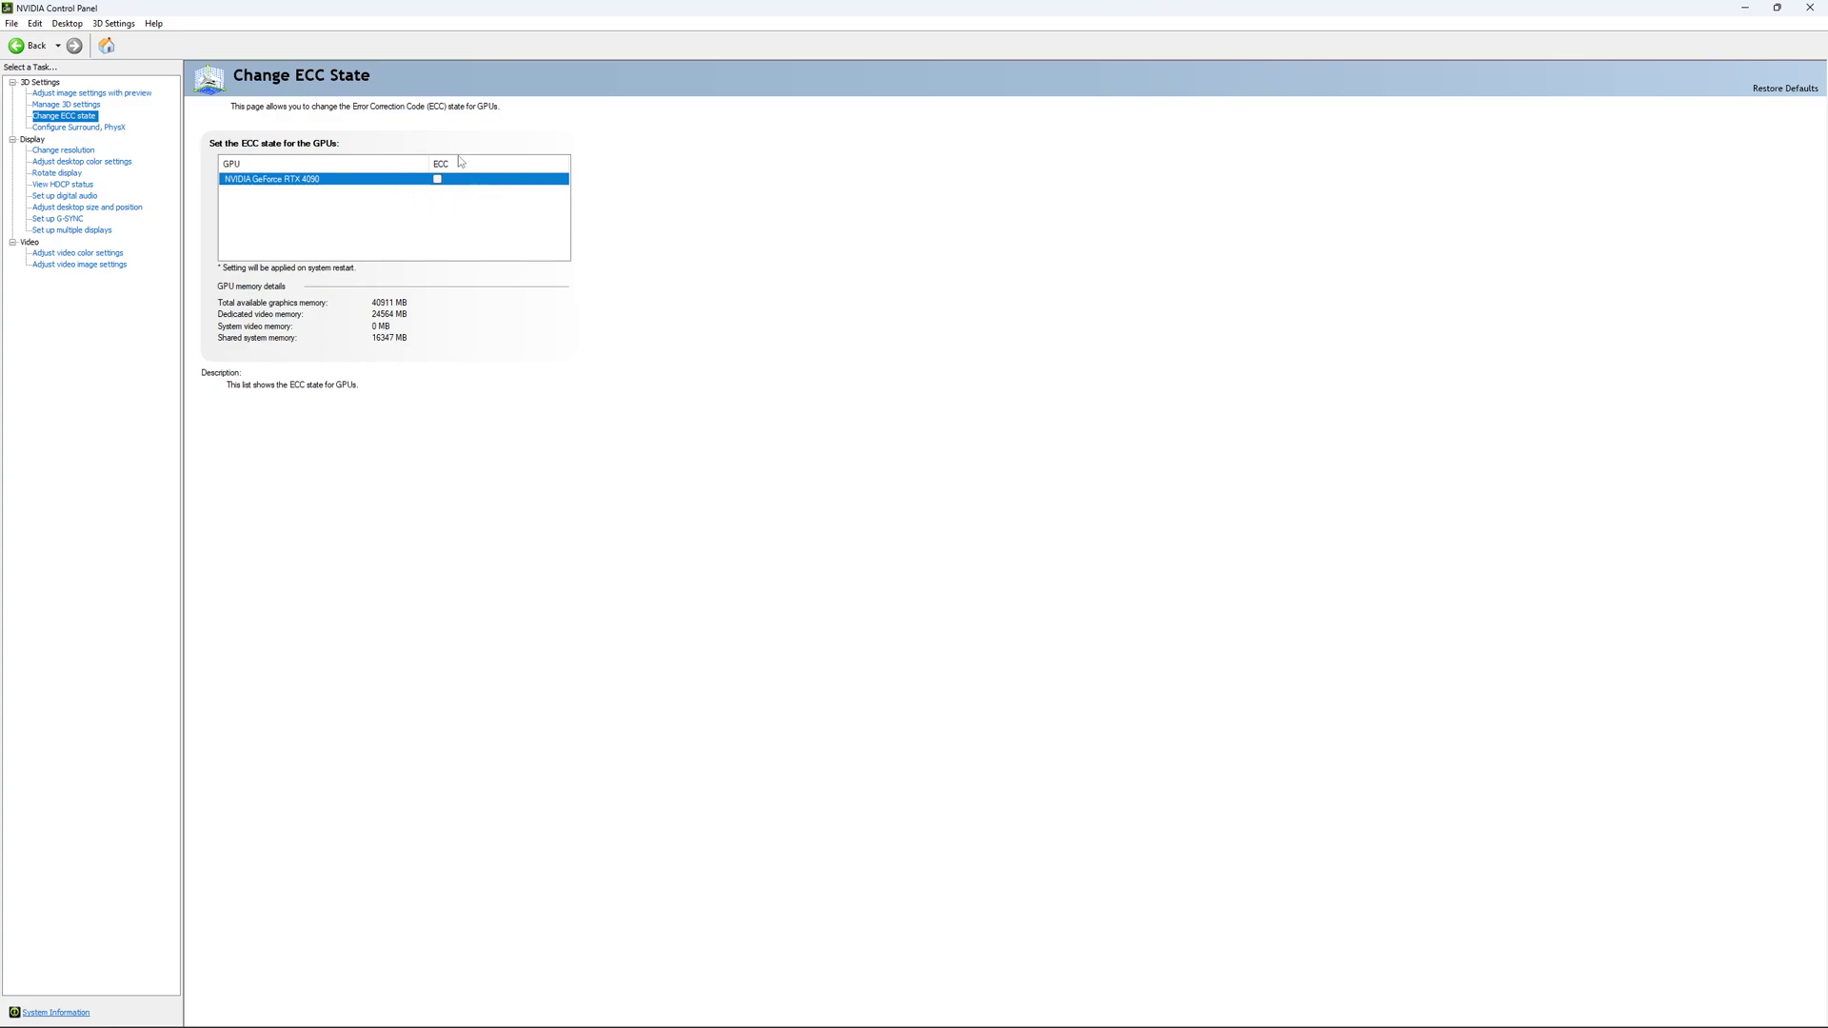
Examine the refresh rates available at 2560 × 1440 on the M27Q display, and open the G-SYNC setup
click(62, 149)
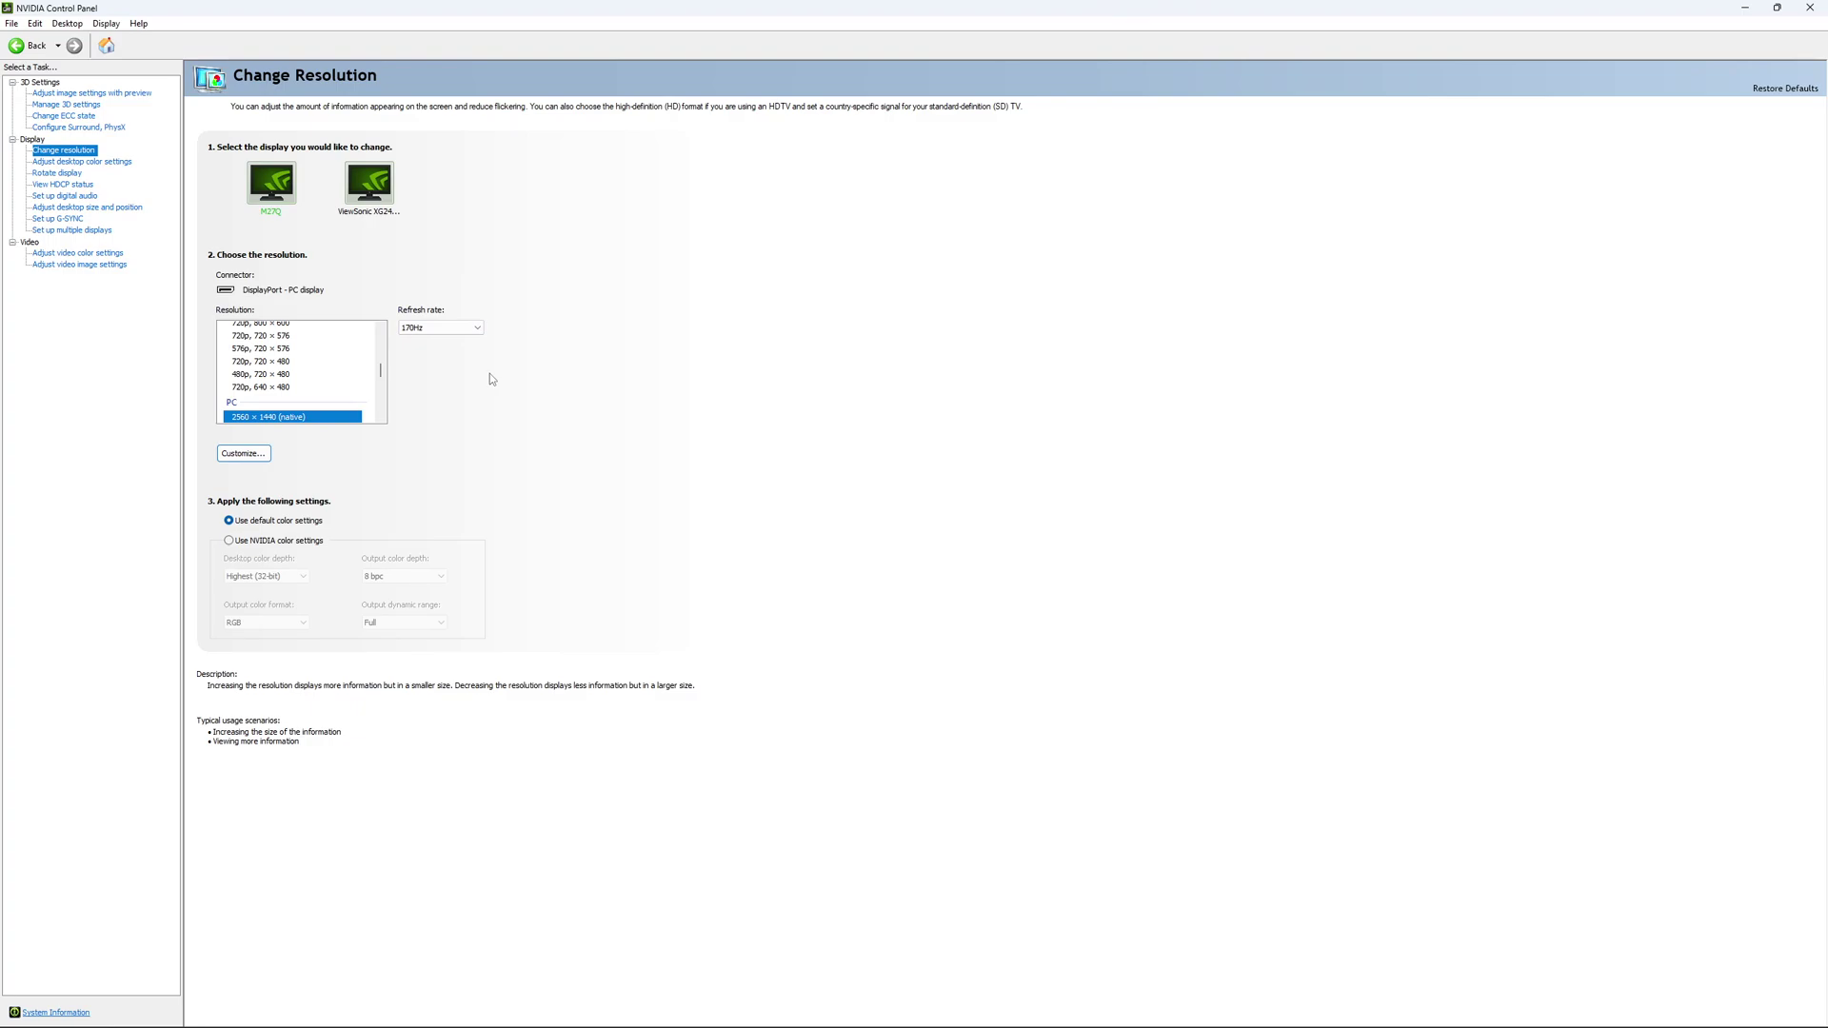
click(455, 328)
click(452, 340)
click(457, 330)
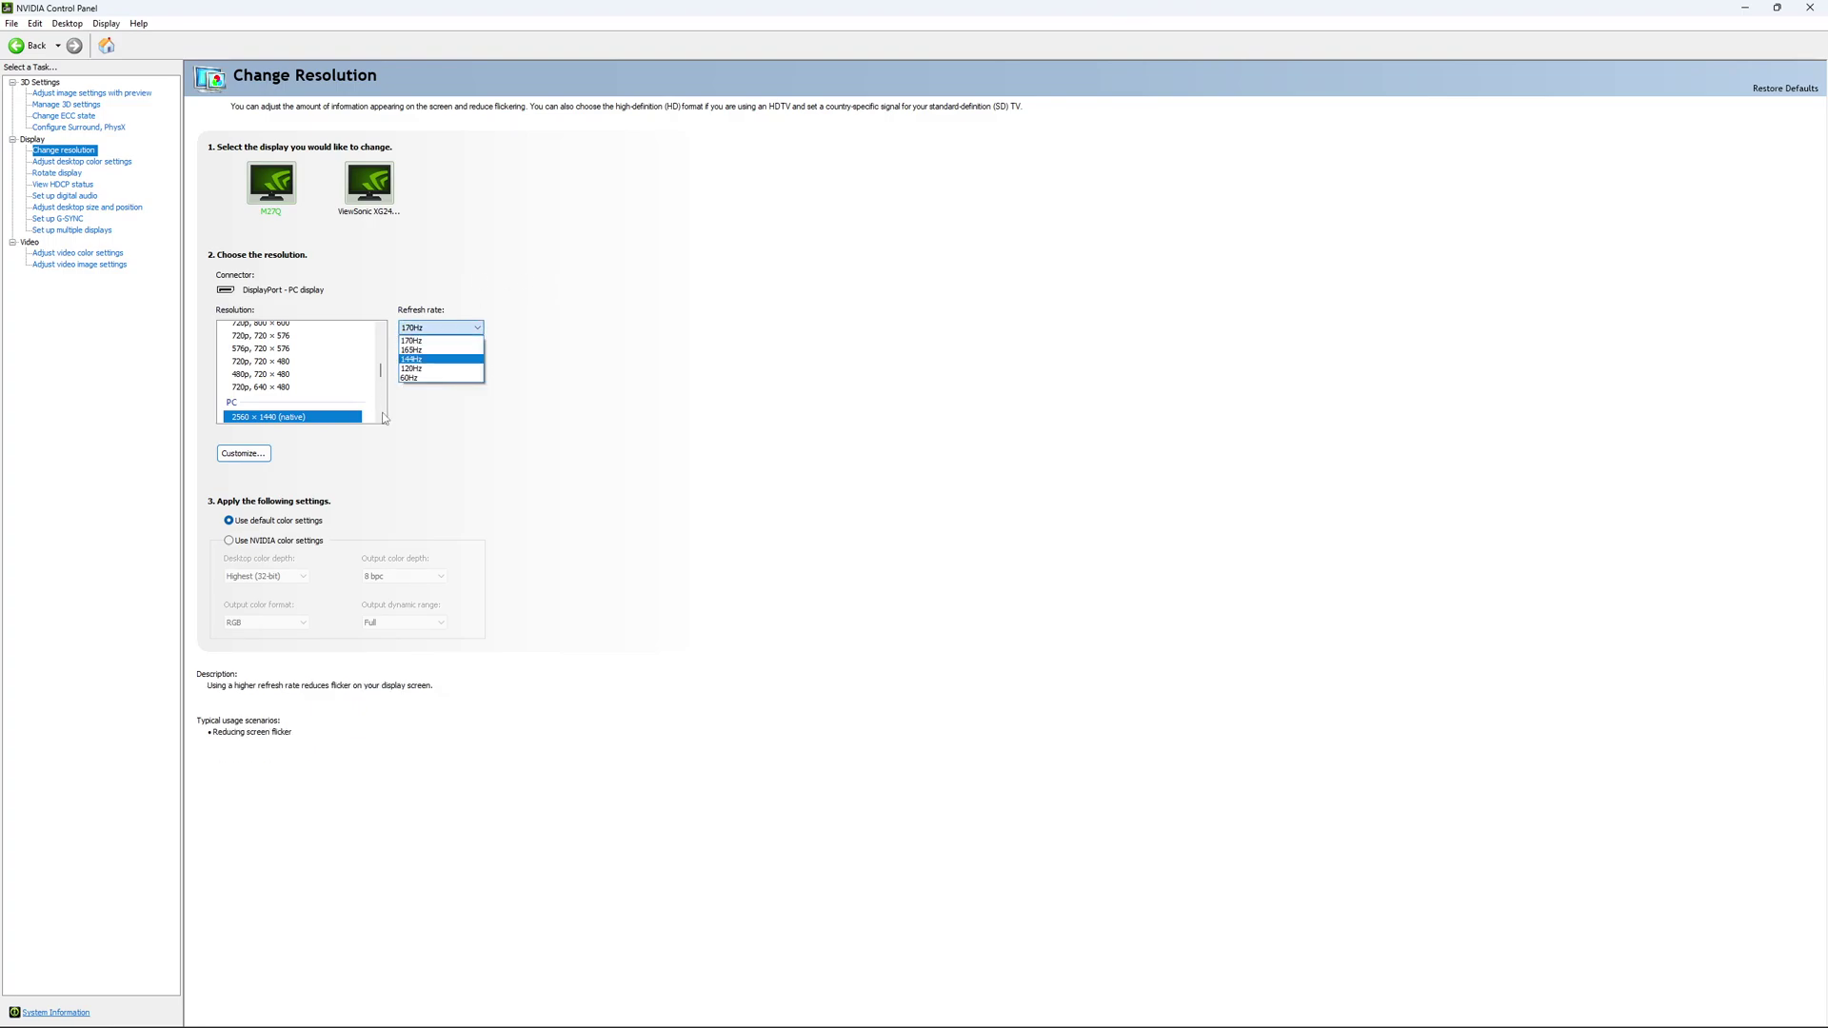
click(614, 340)
click(447, 326)
click(638, 333)
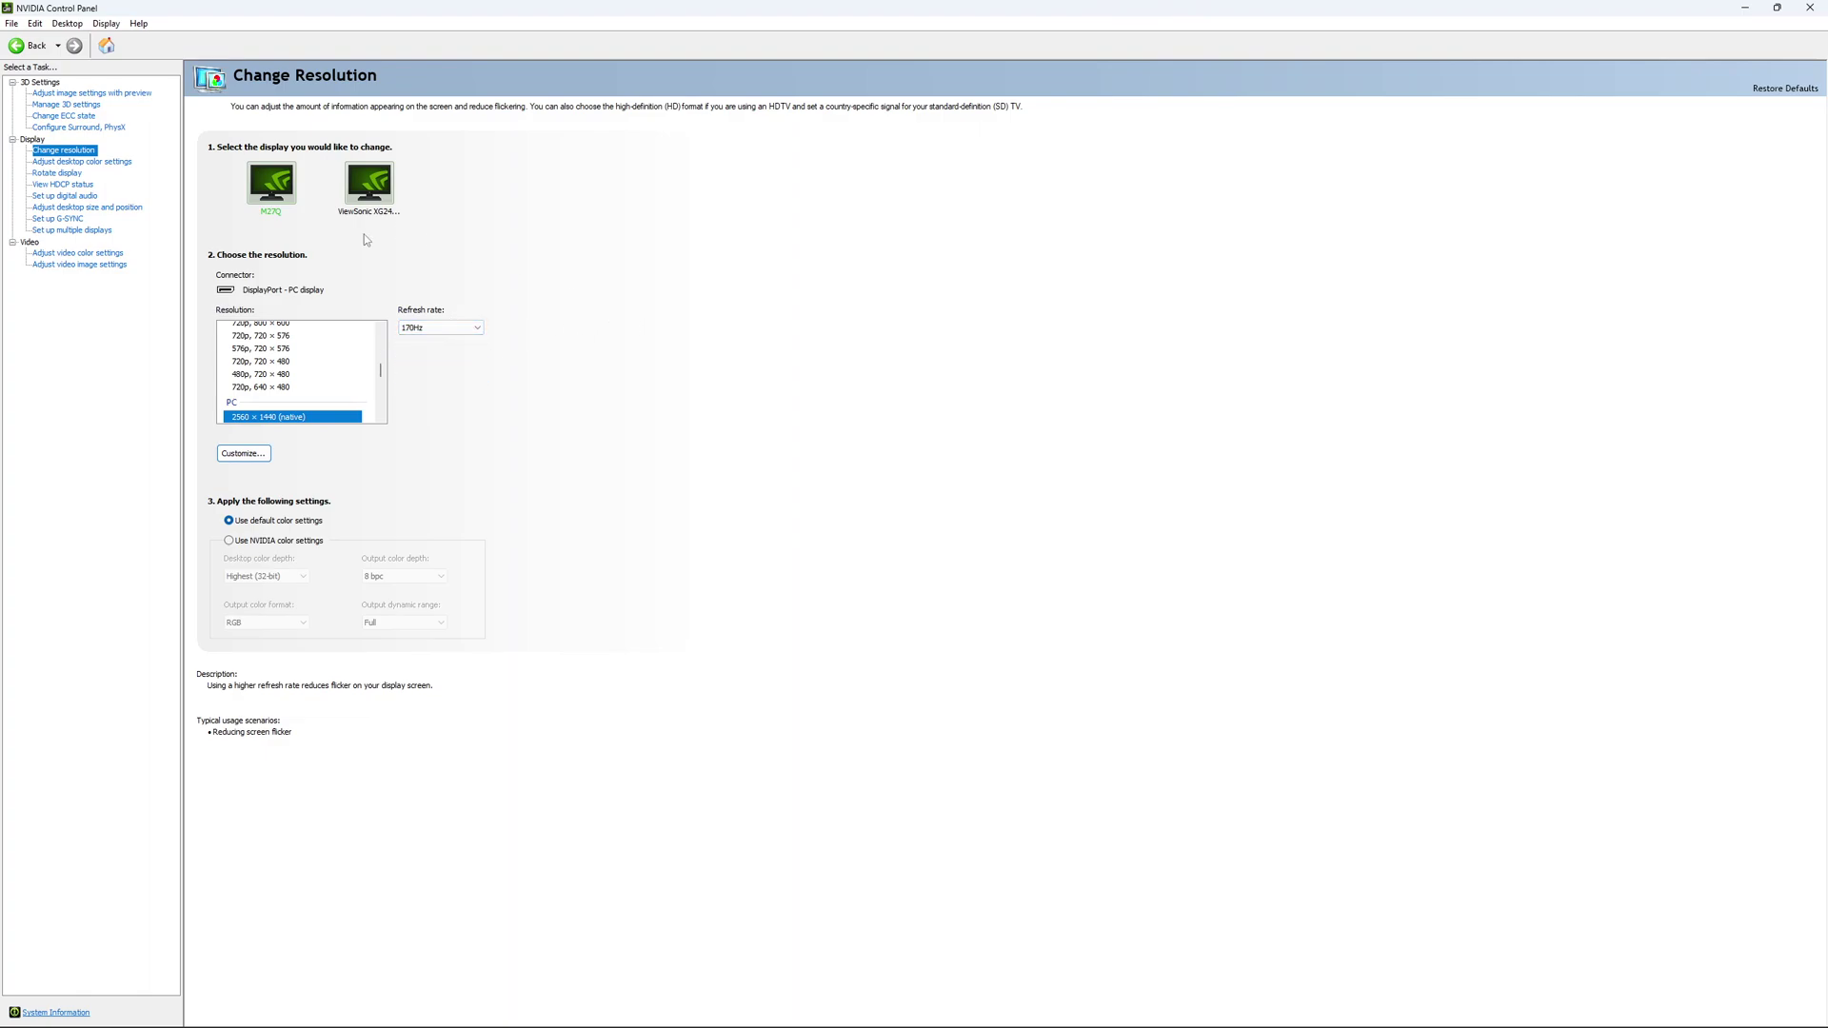
click(63, 219)
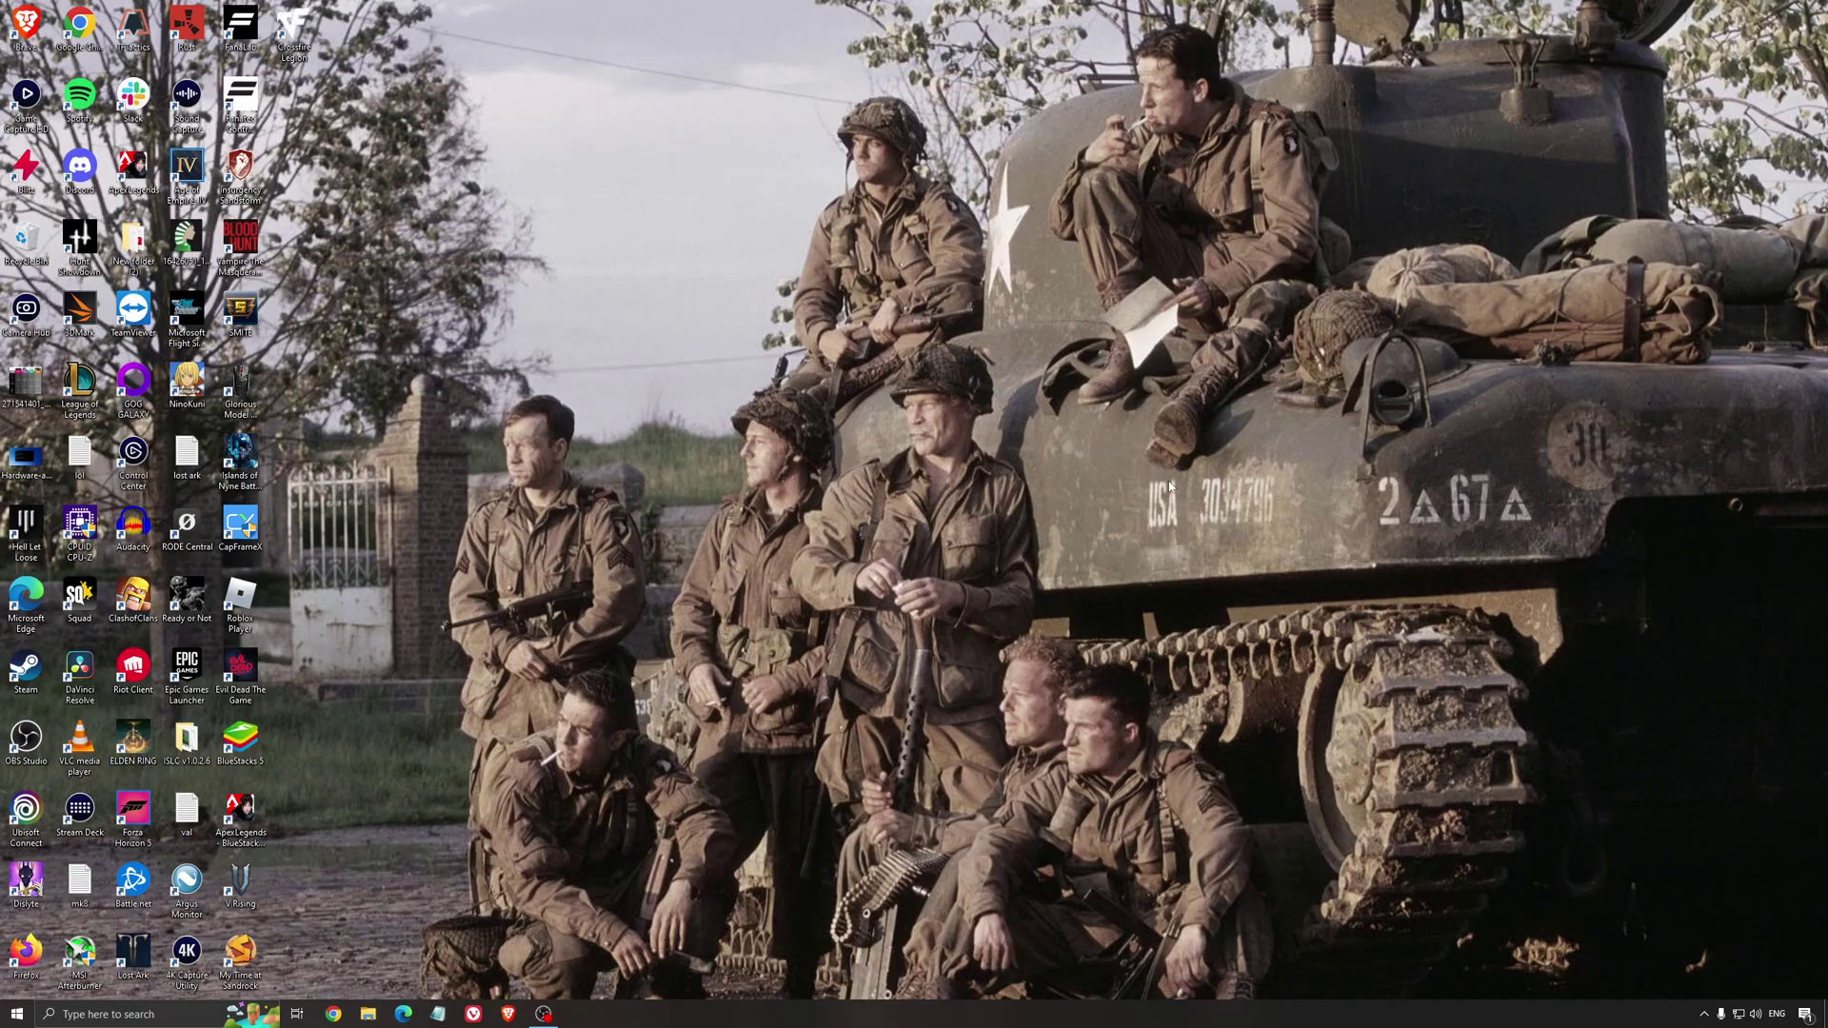
Find the Windows power plan editor and go from it to the Power Options overview
click(175, 1015)
text(ener)
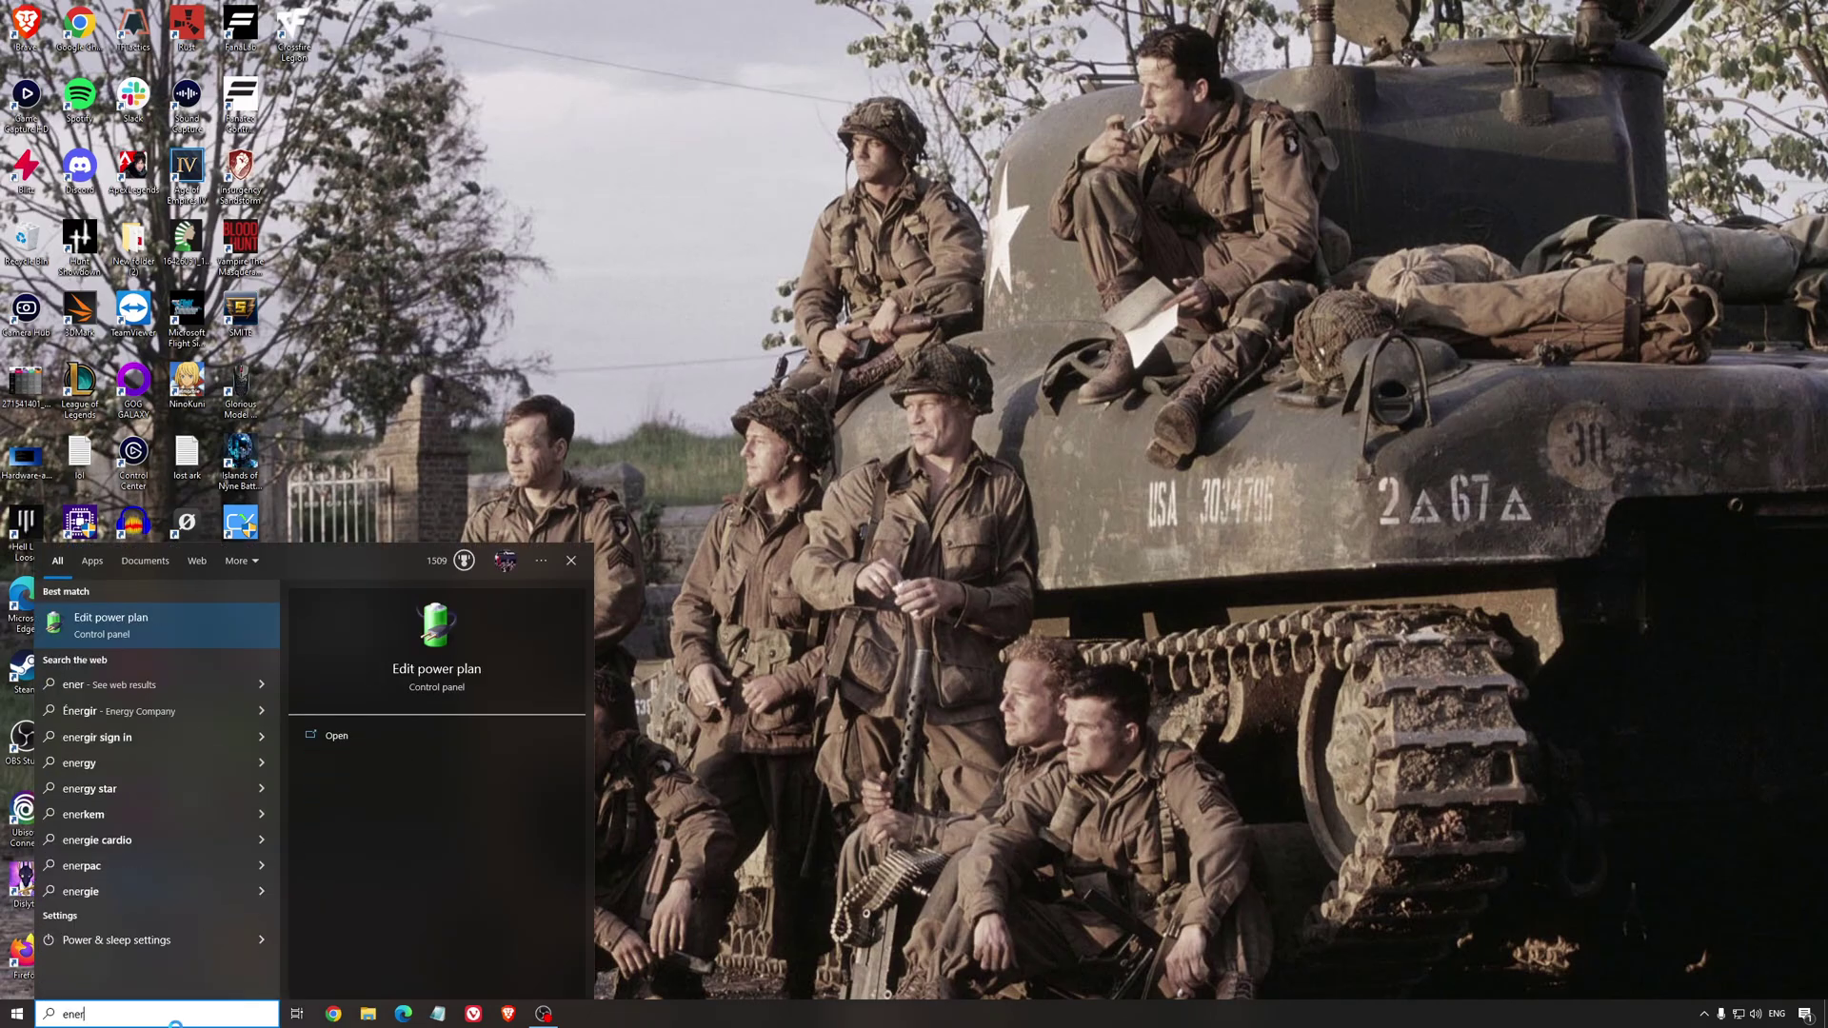
key(Return)
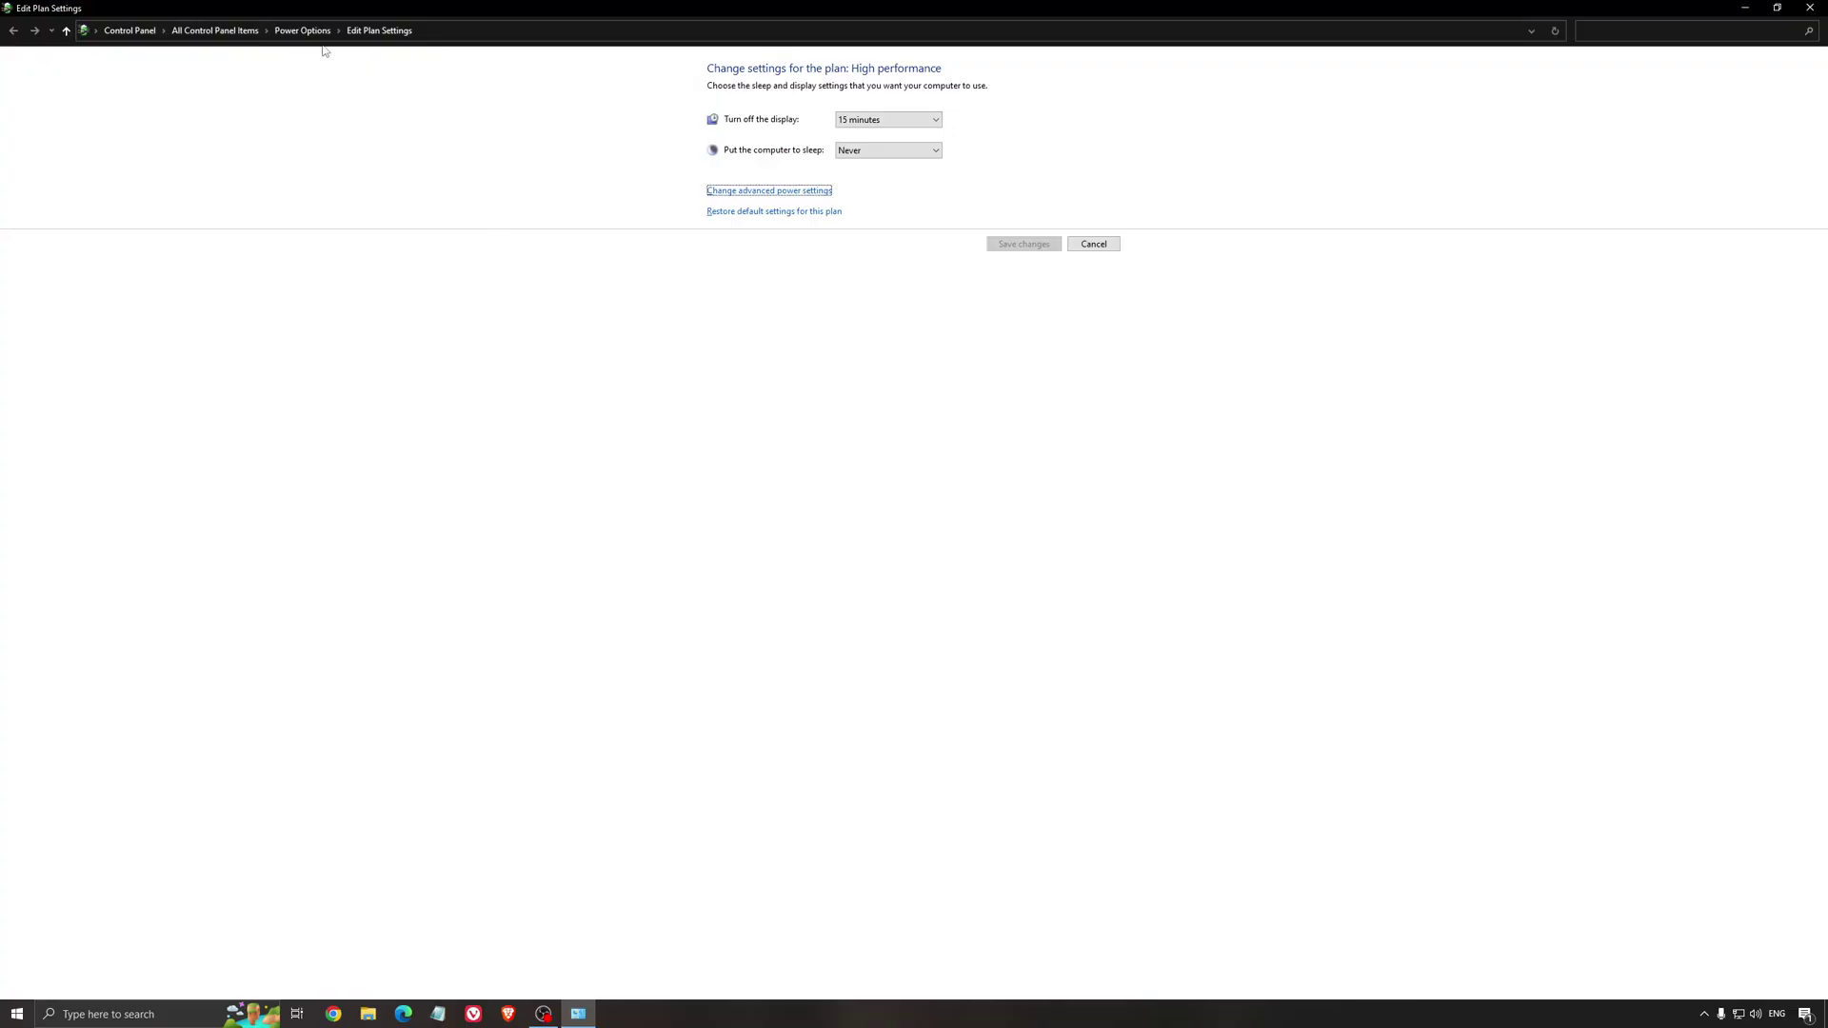
click(305, 31)
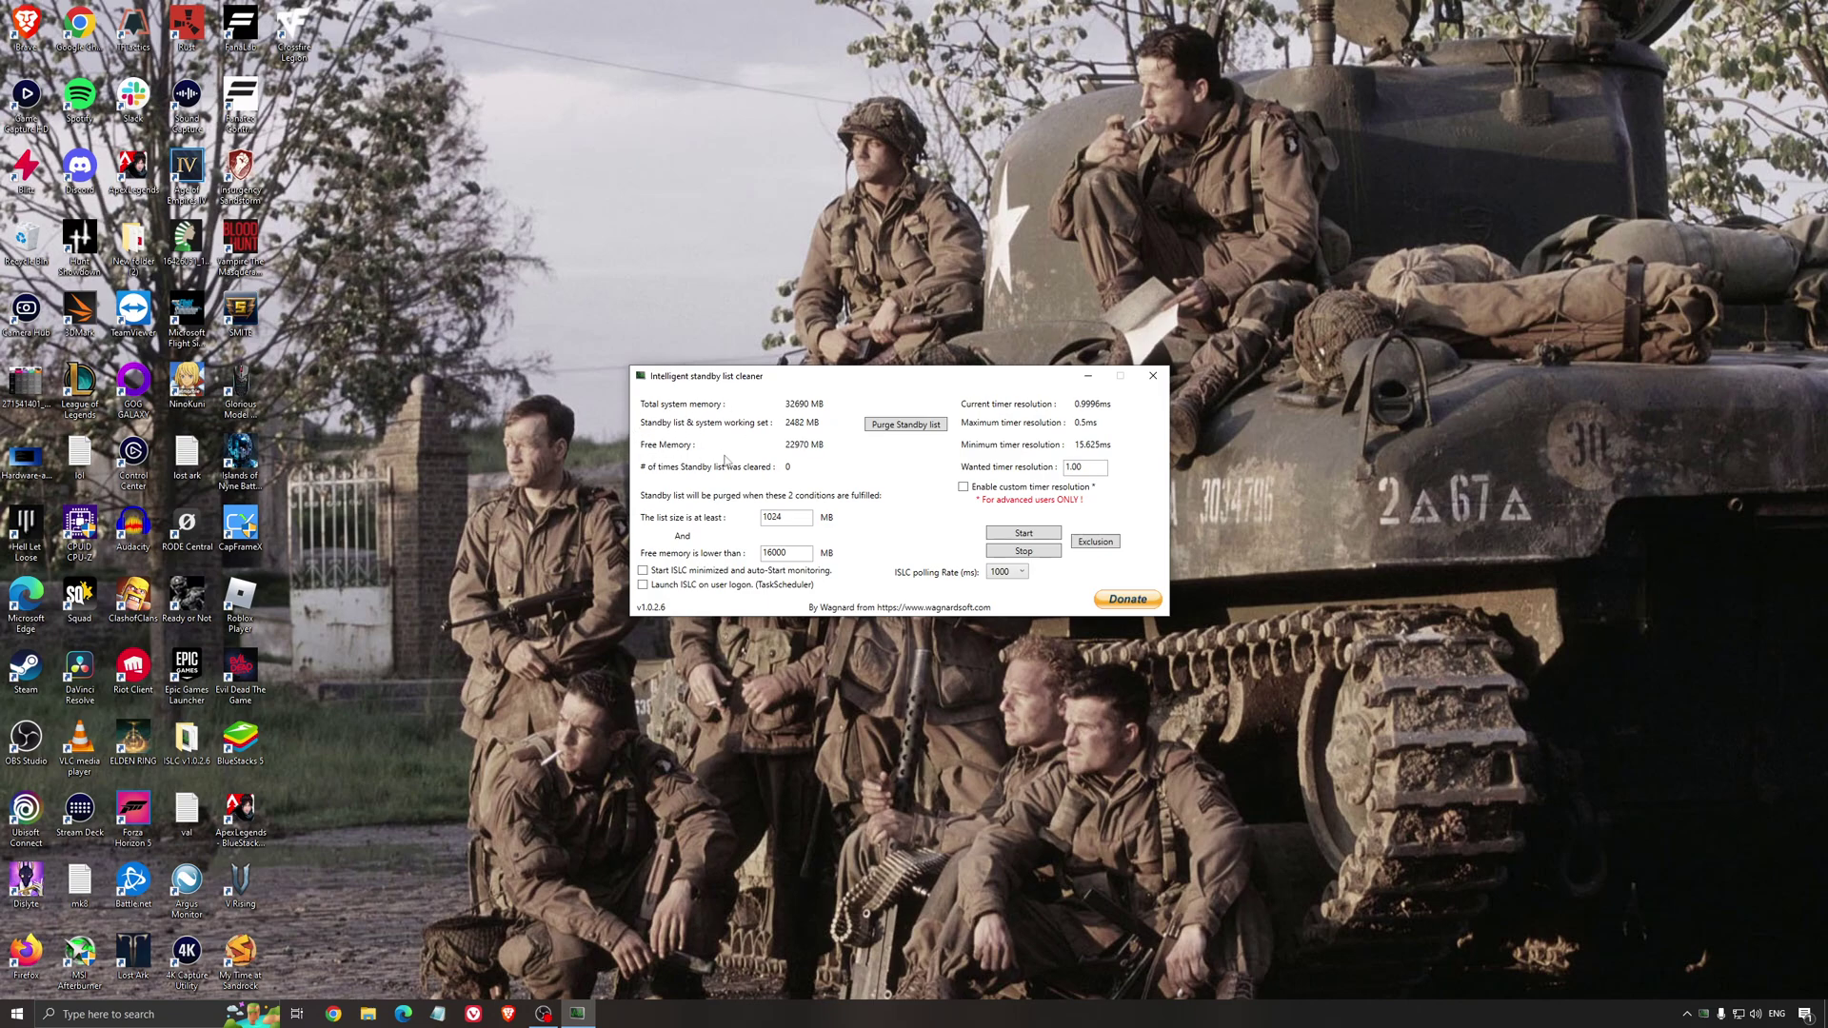
Start memory monitoring in Intelligent standby list cleaner and minimize its window
drag(762, 378, 755, 388)
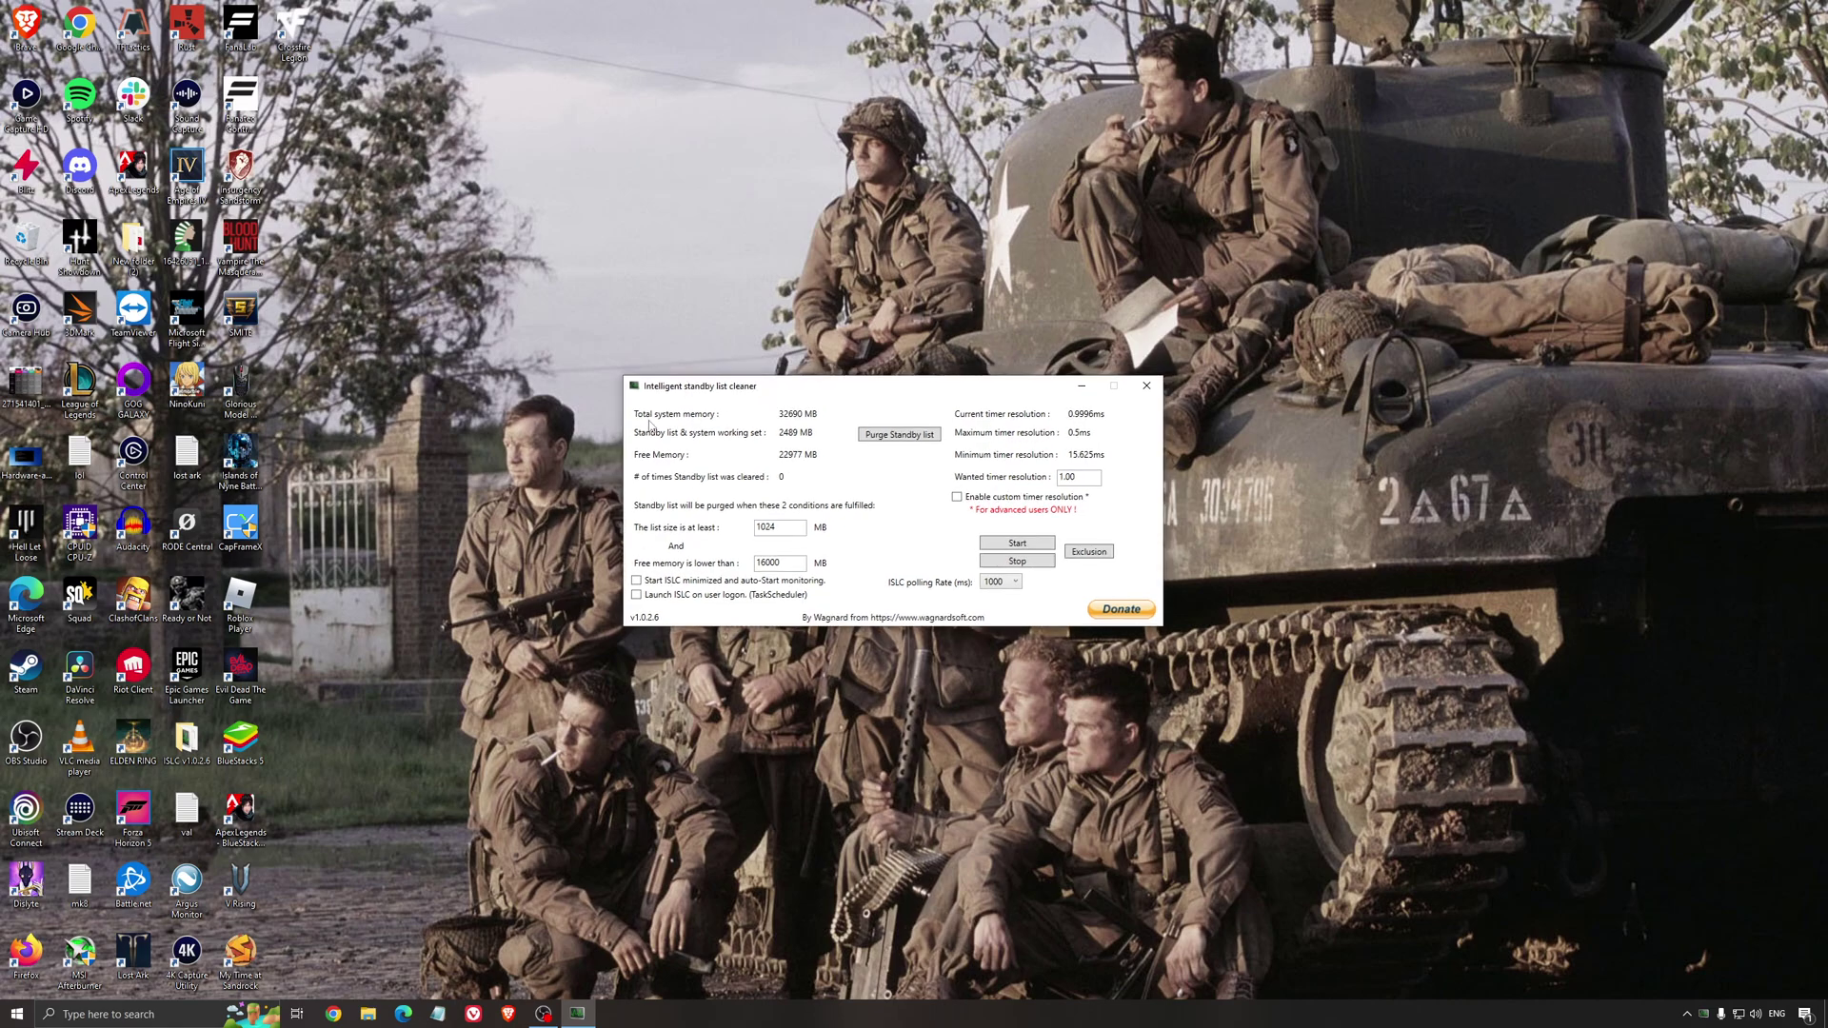
double_click(767, 563)
click(1017, 544)
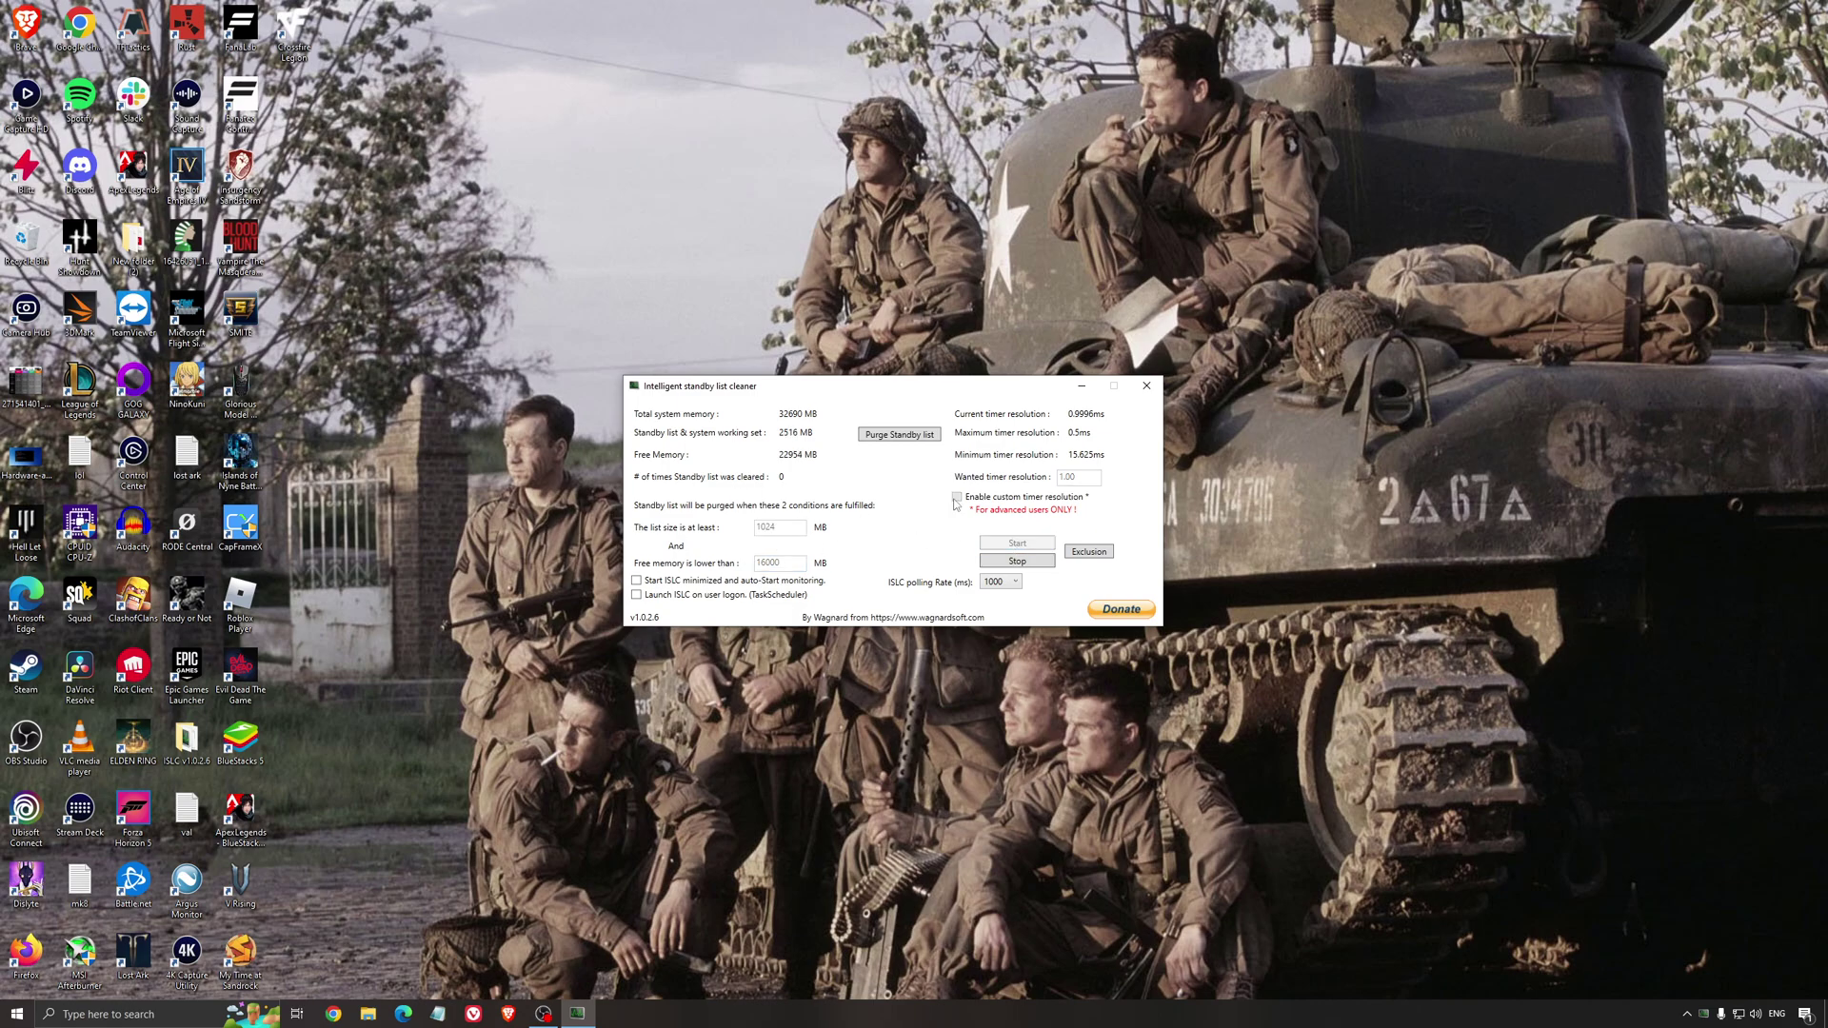
drag(968, 385, 1029, 384)
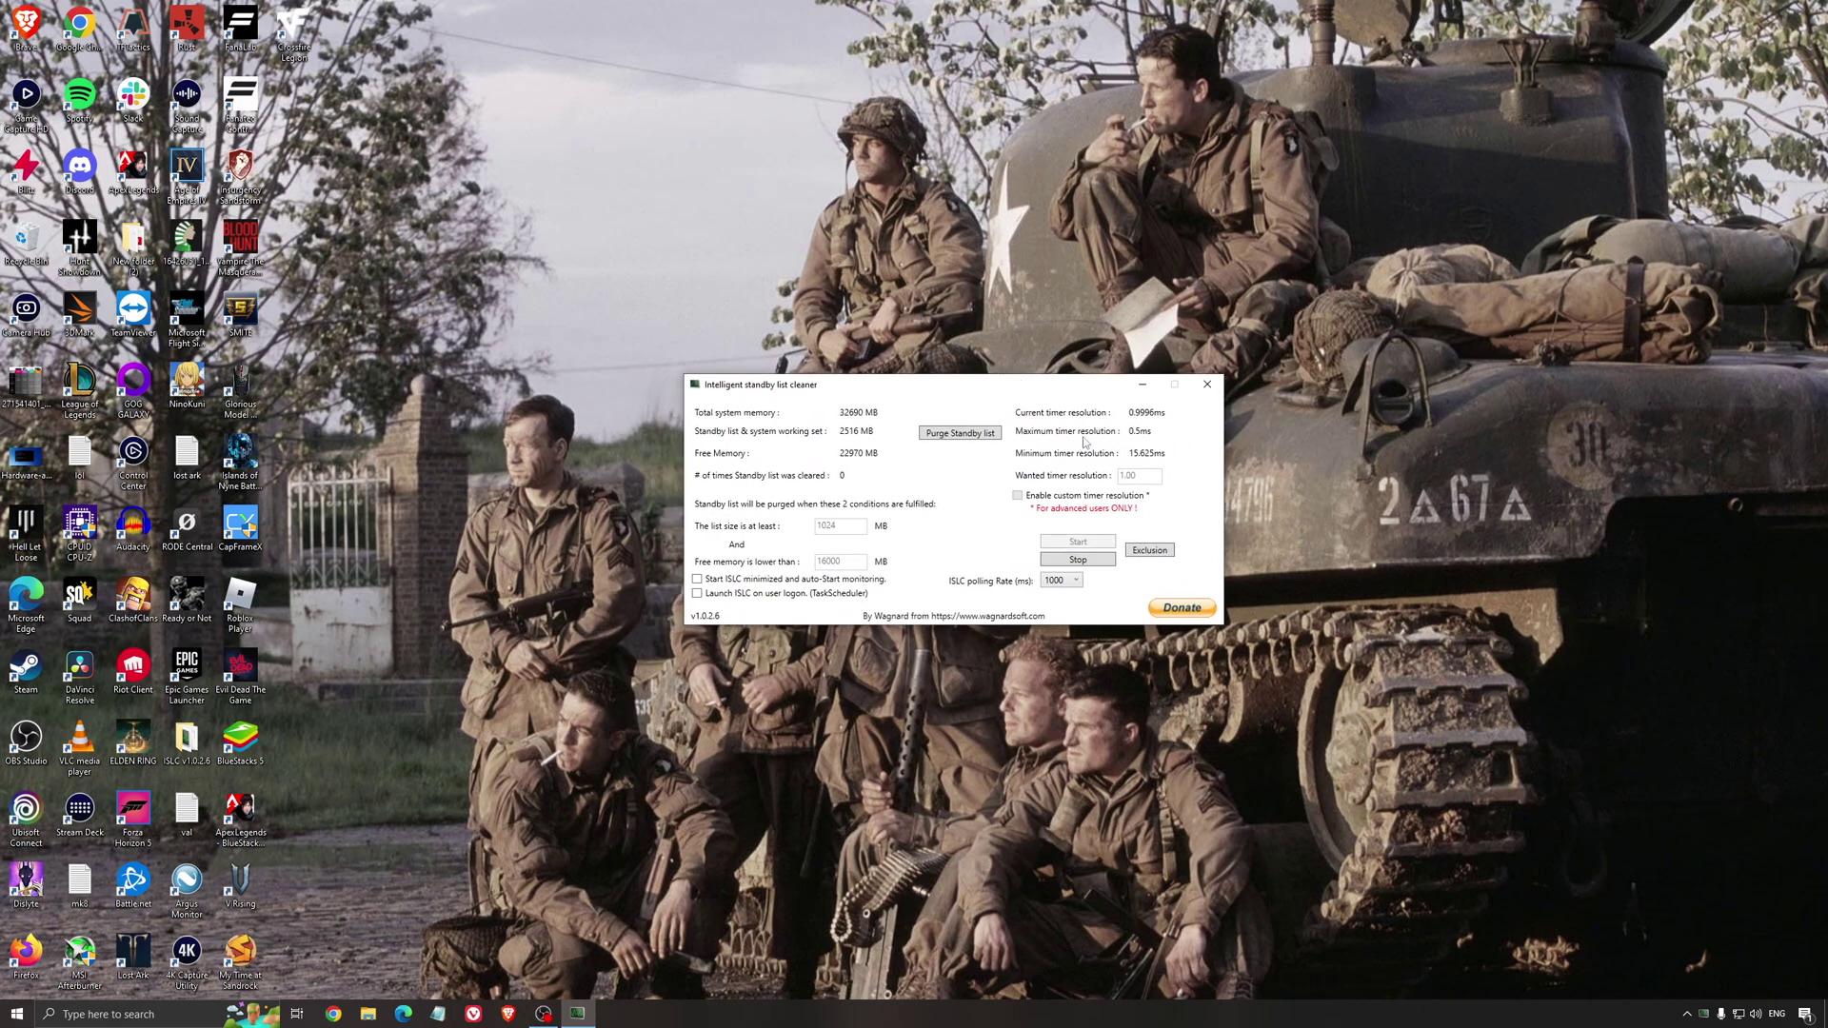
click(1142, 385)
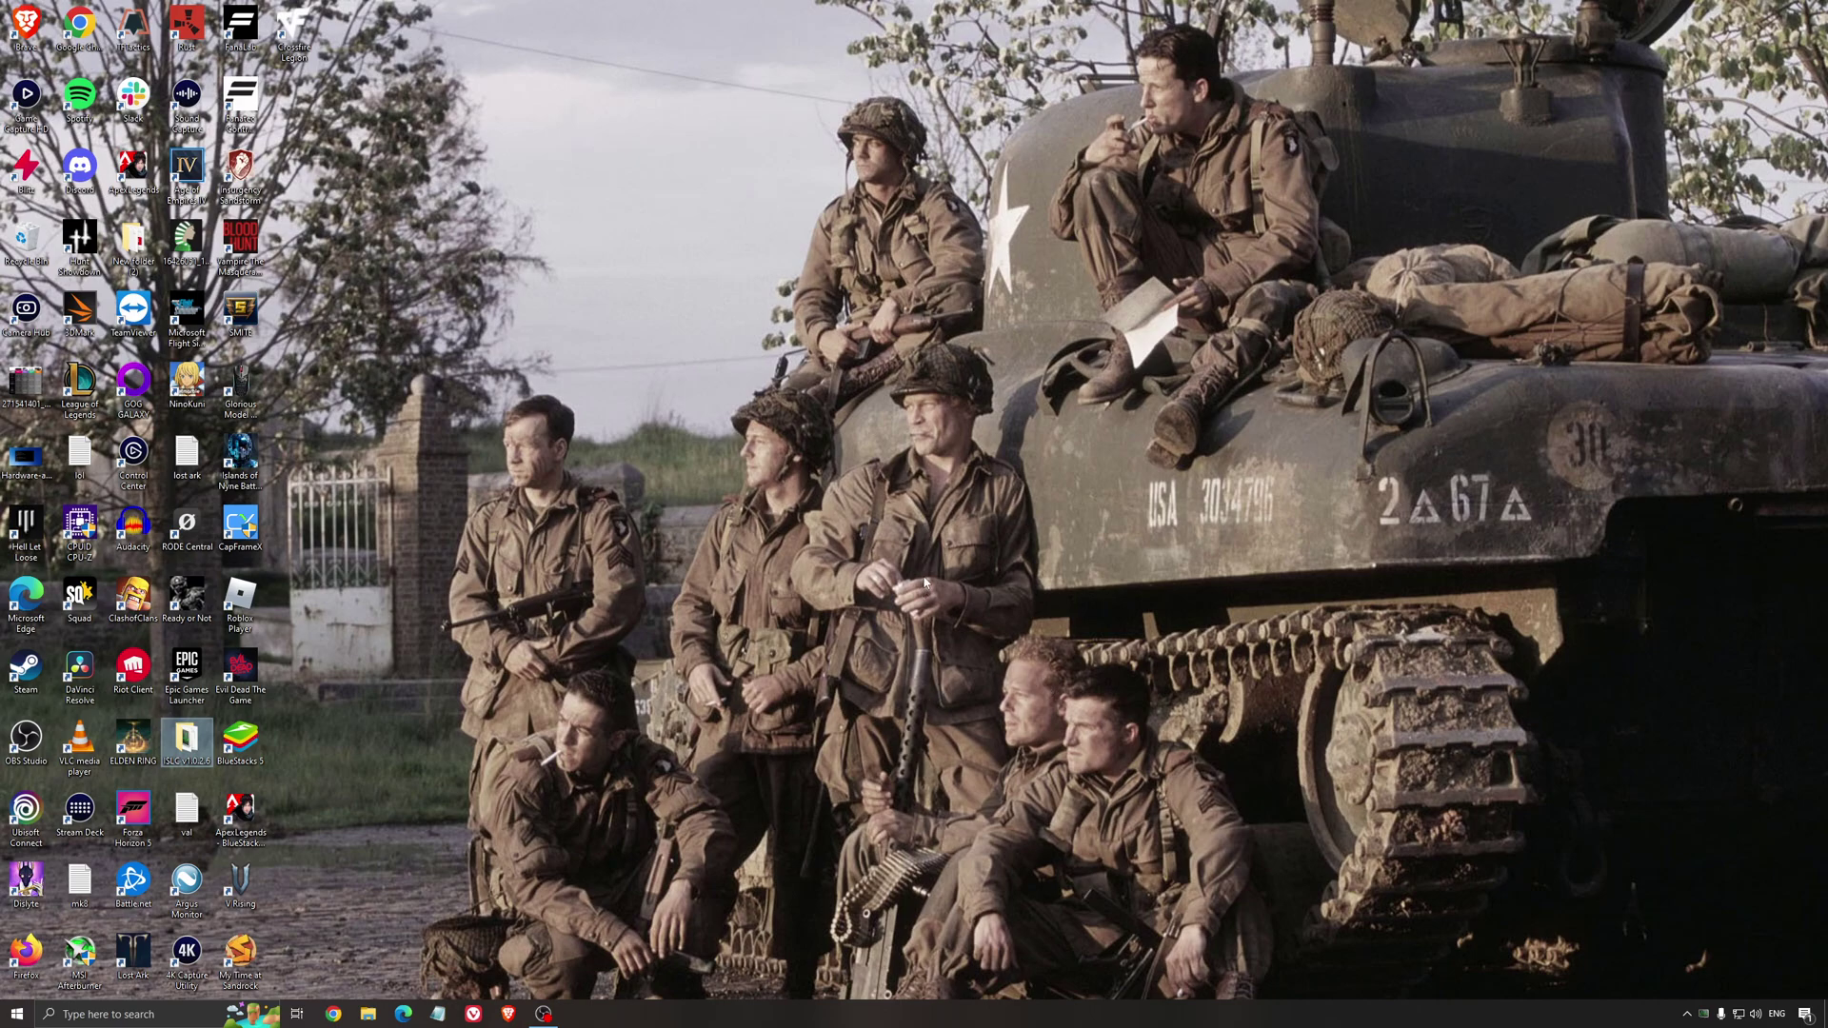
click(884, 511)
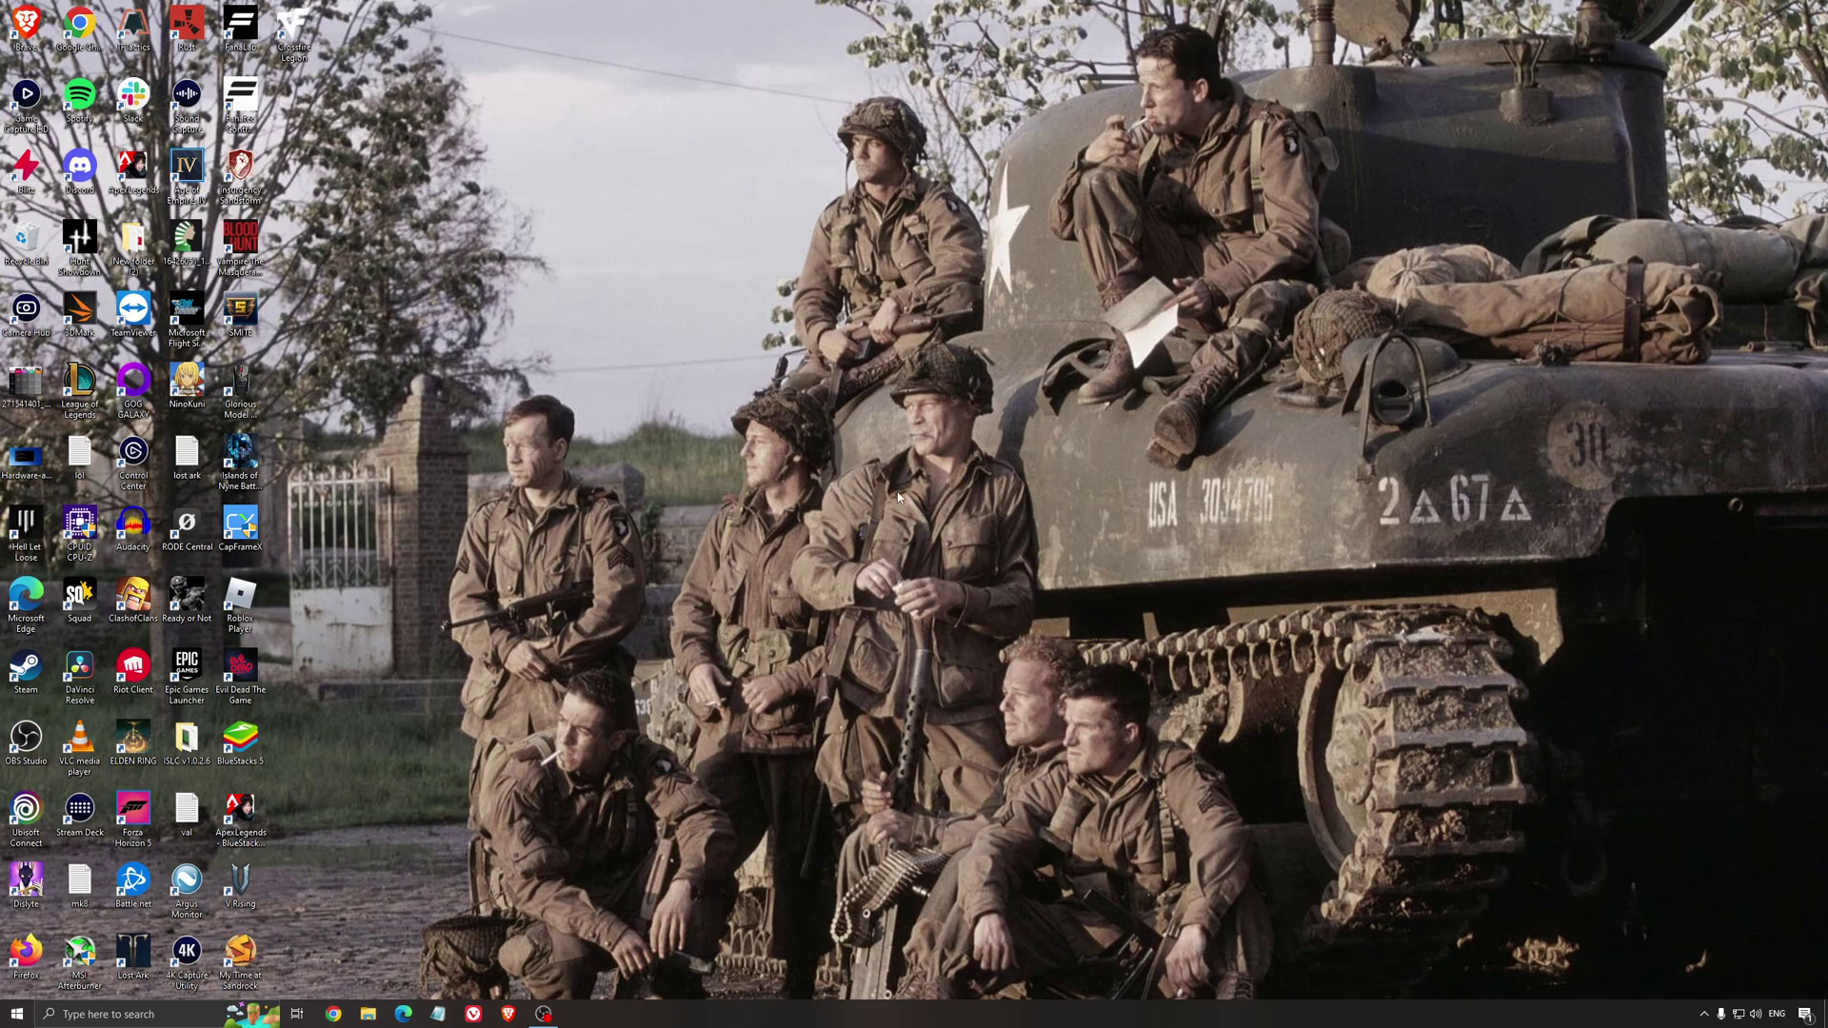
Launch SCUM from the Steam library
click(68, 619)
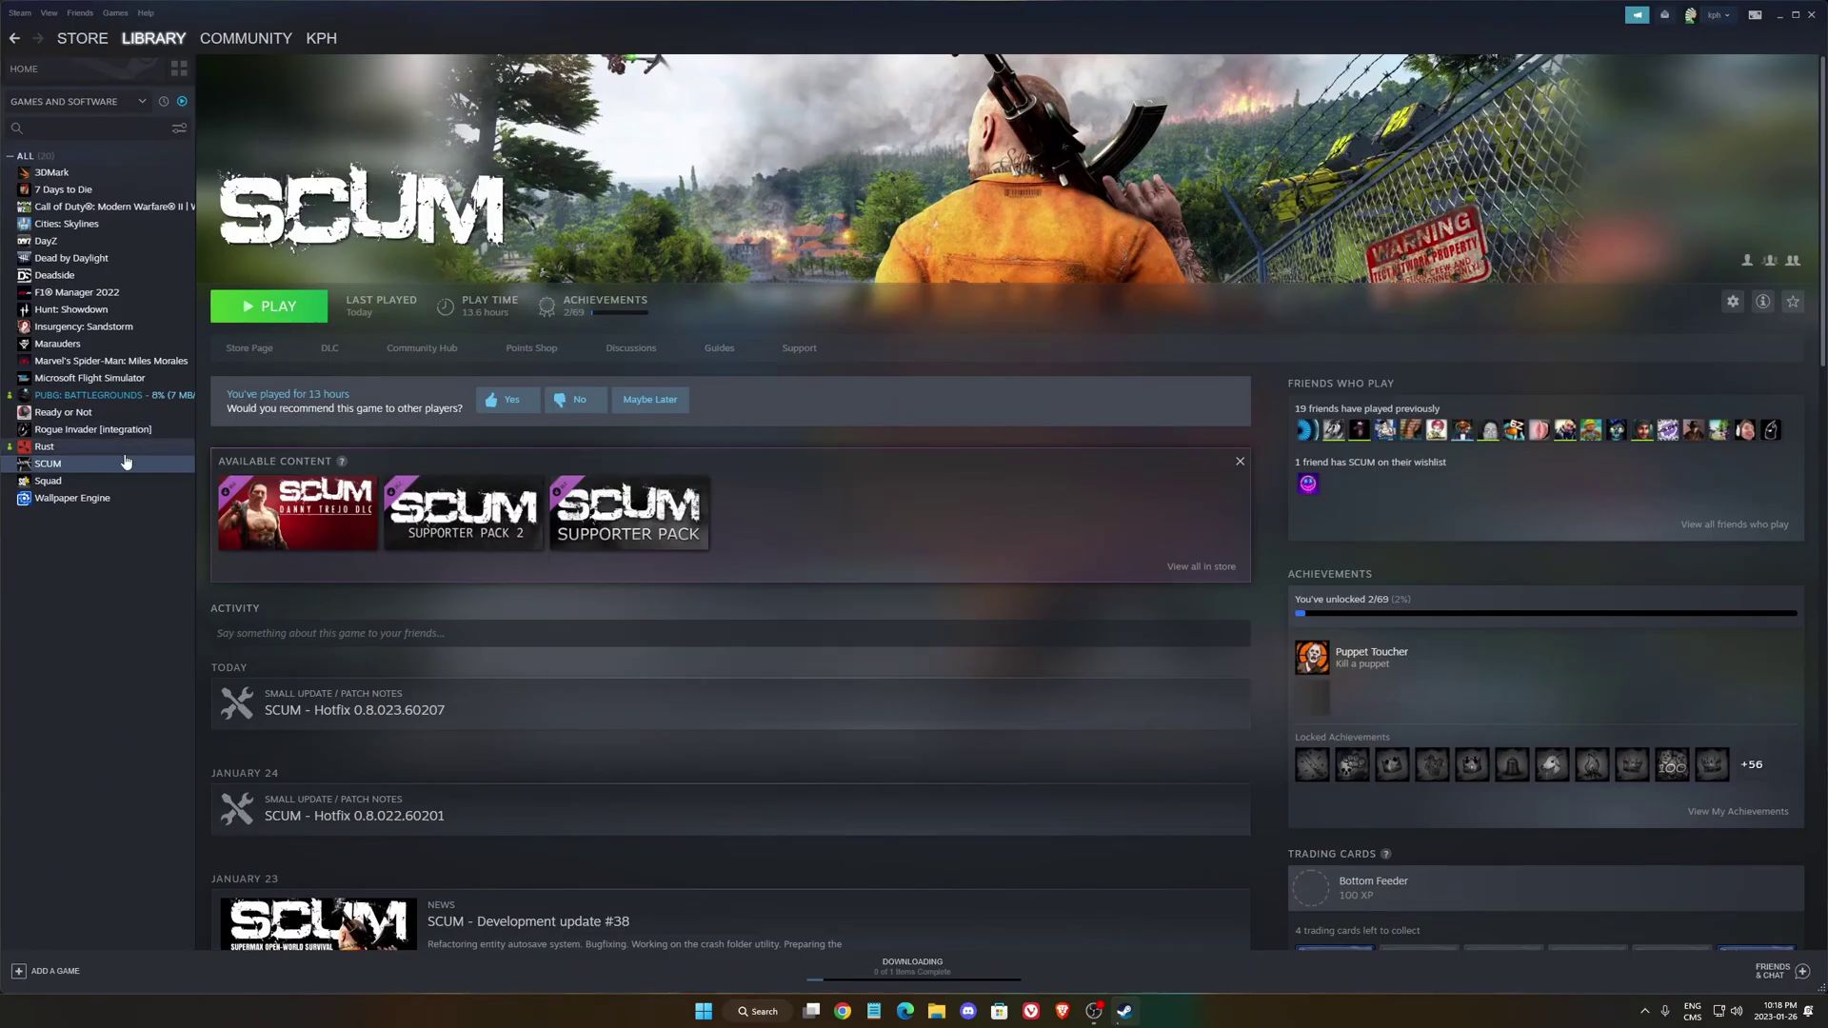
double_click(124, 463)
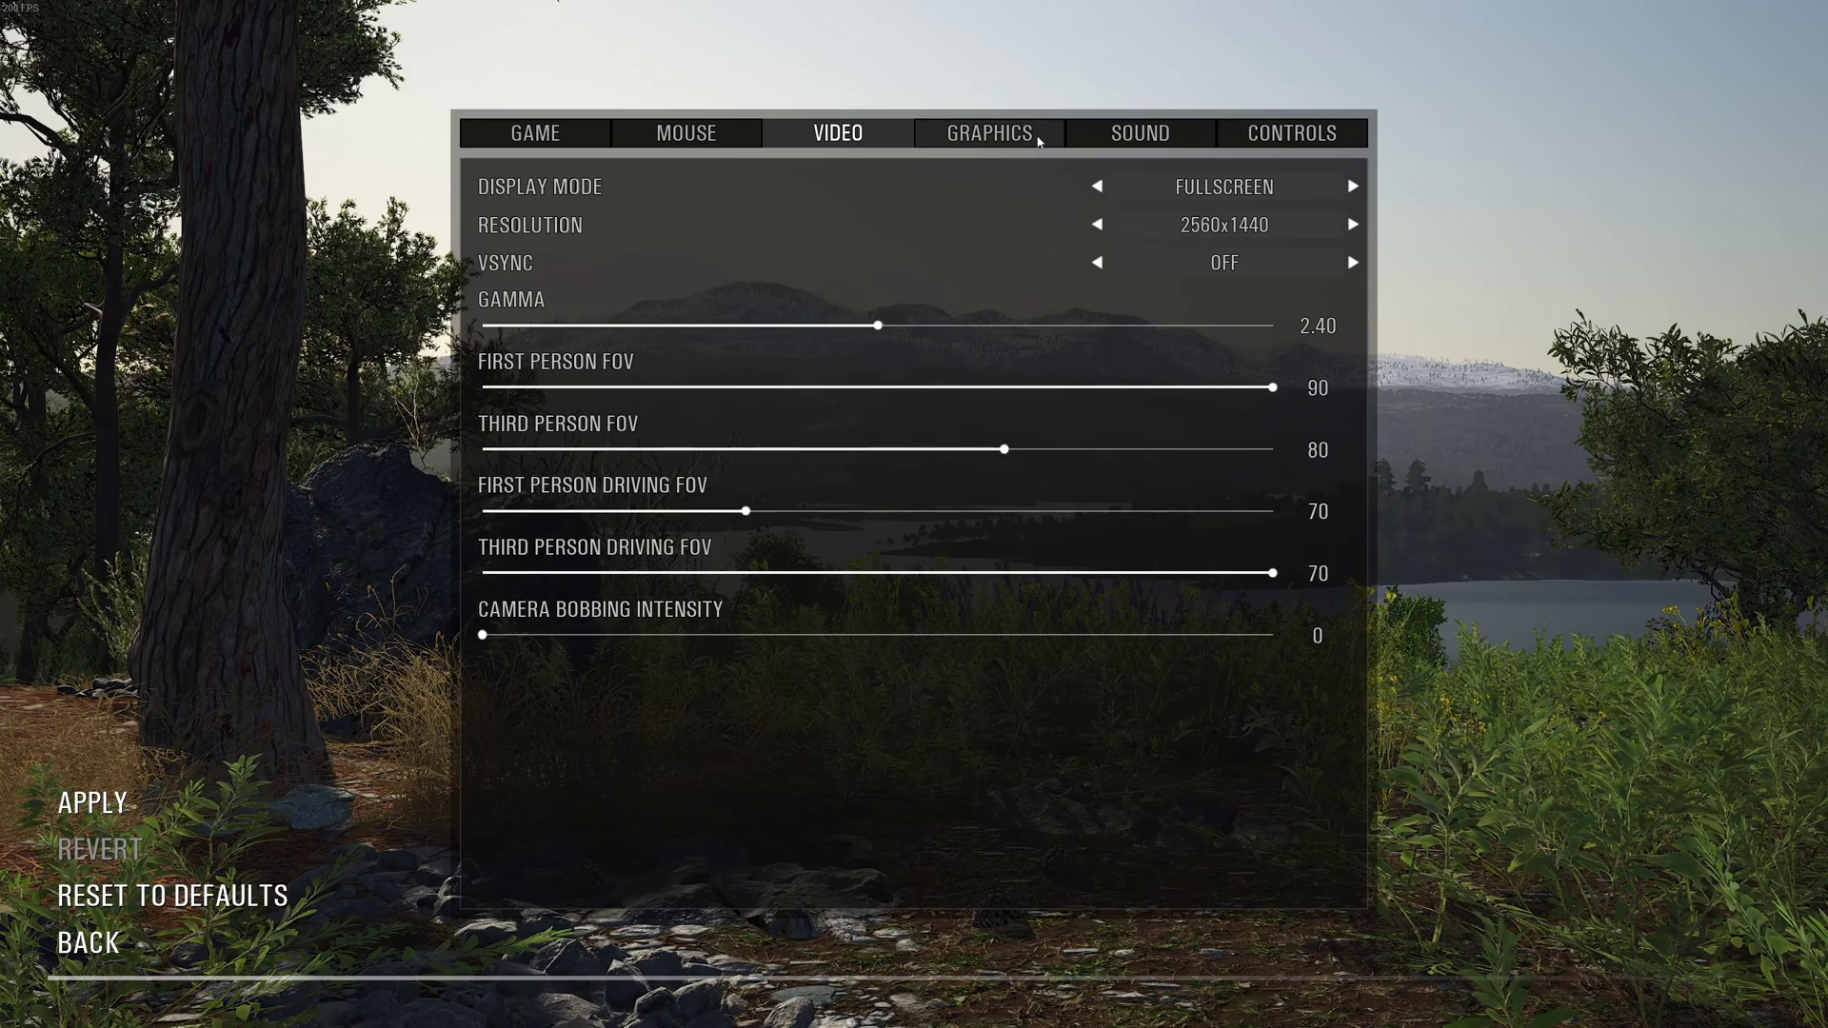
Cycle the DLSS option through its modes in SCUM's graphics settings, and leave it on Balanced
click(1036, 134)
scroll(958, 343, up, 5)
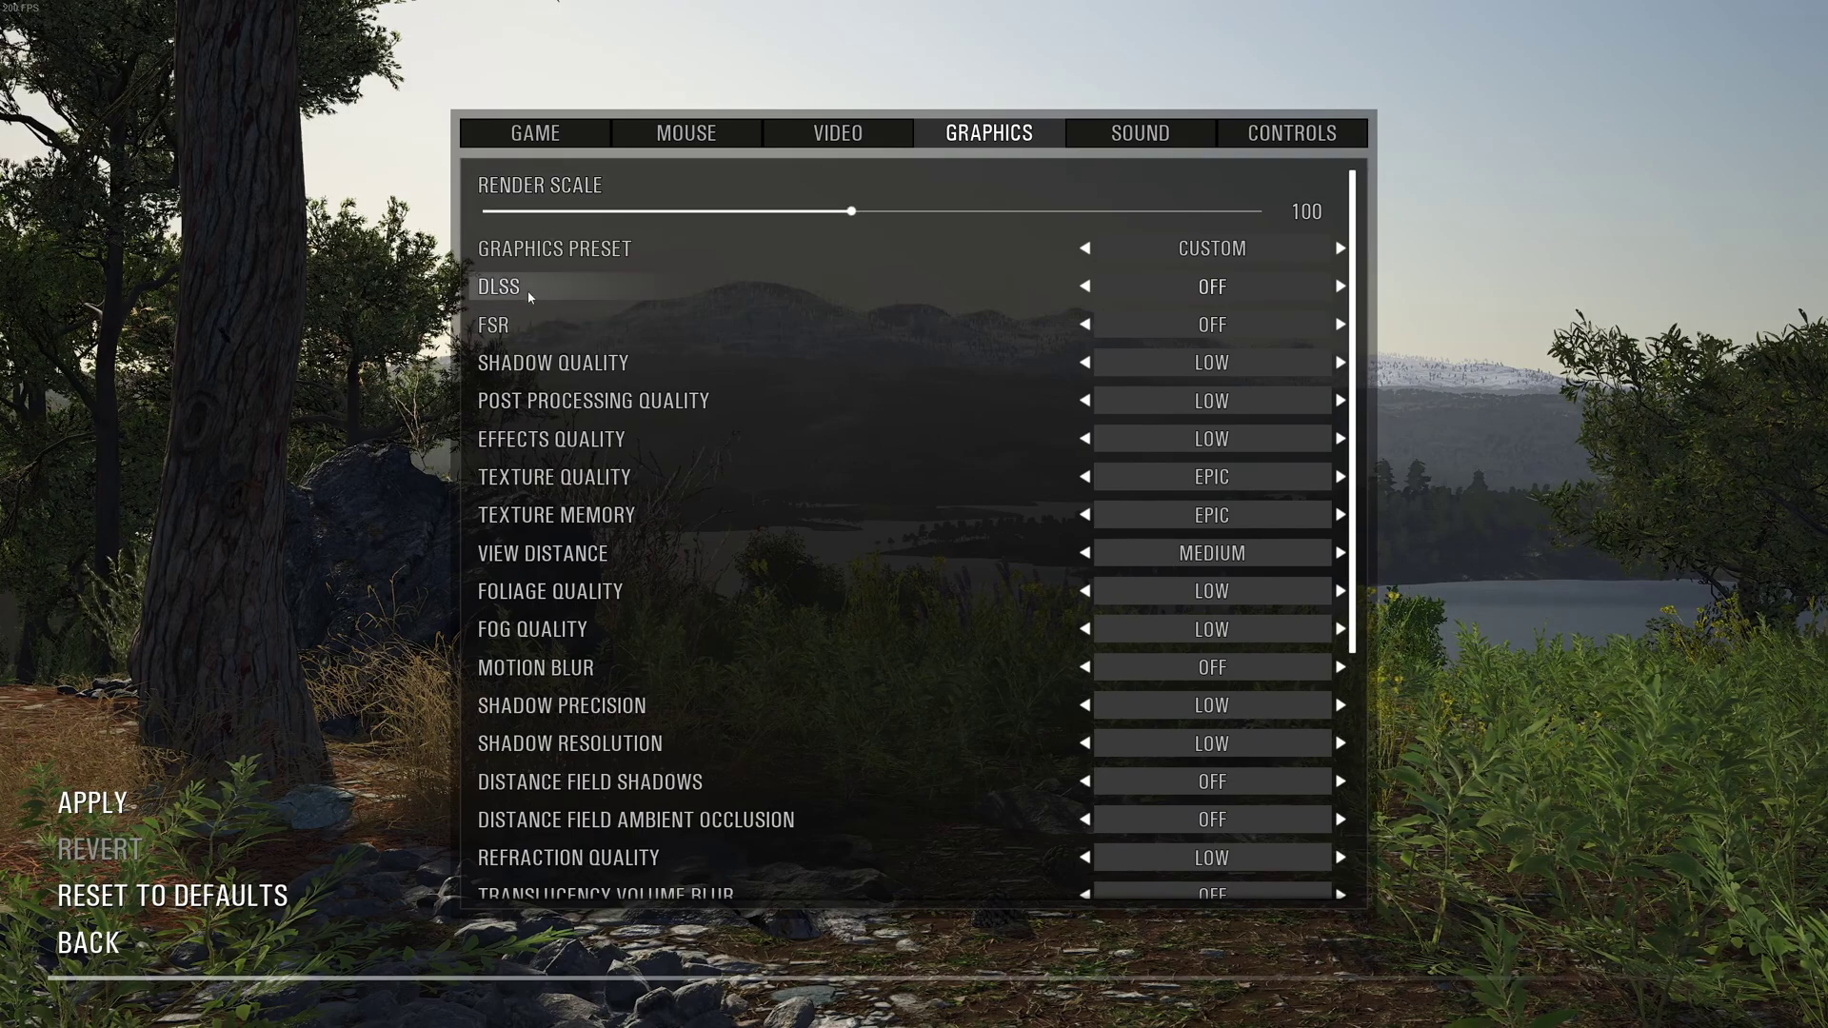
click(1337, 288)
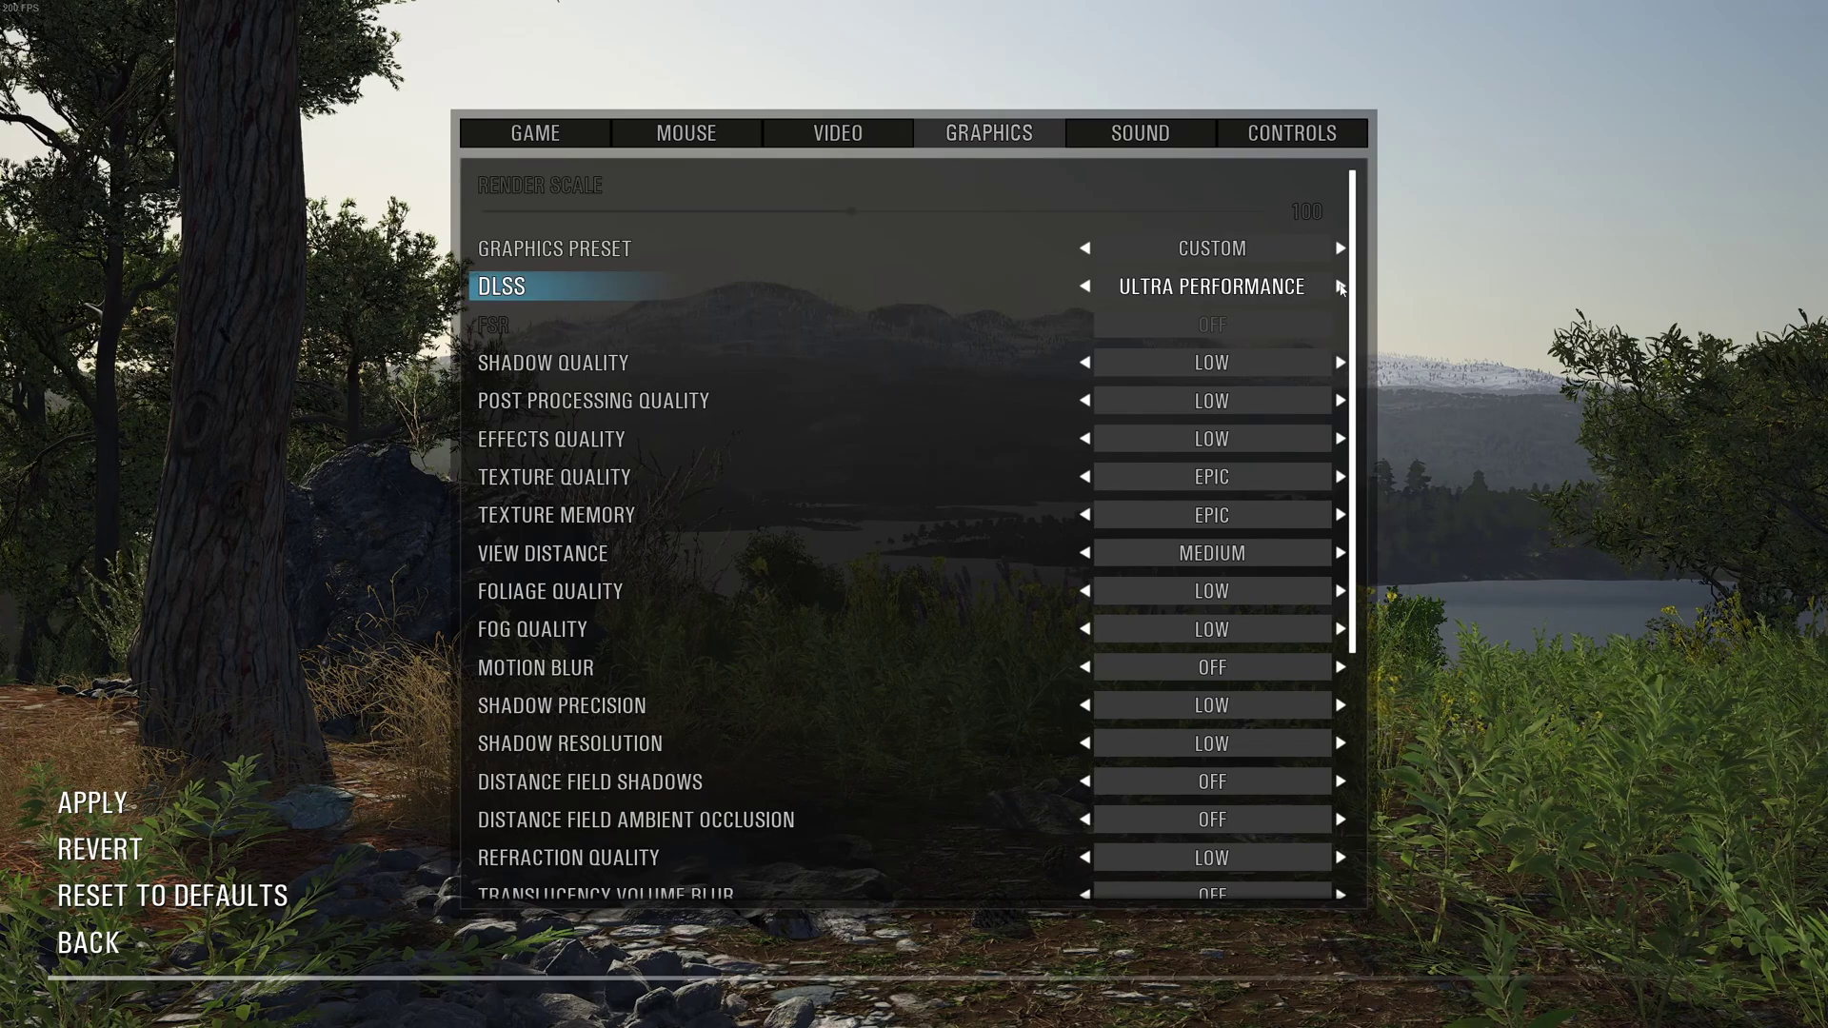
click(1338, 288)
click(1338, 288)
click(1337, 288)
click(1338, 287)
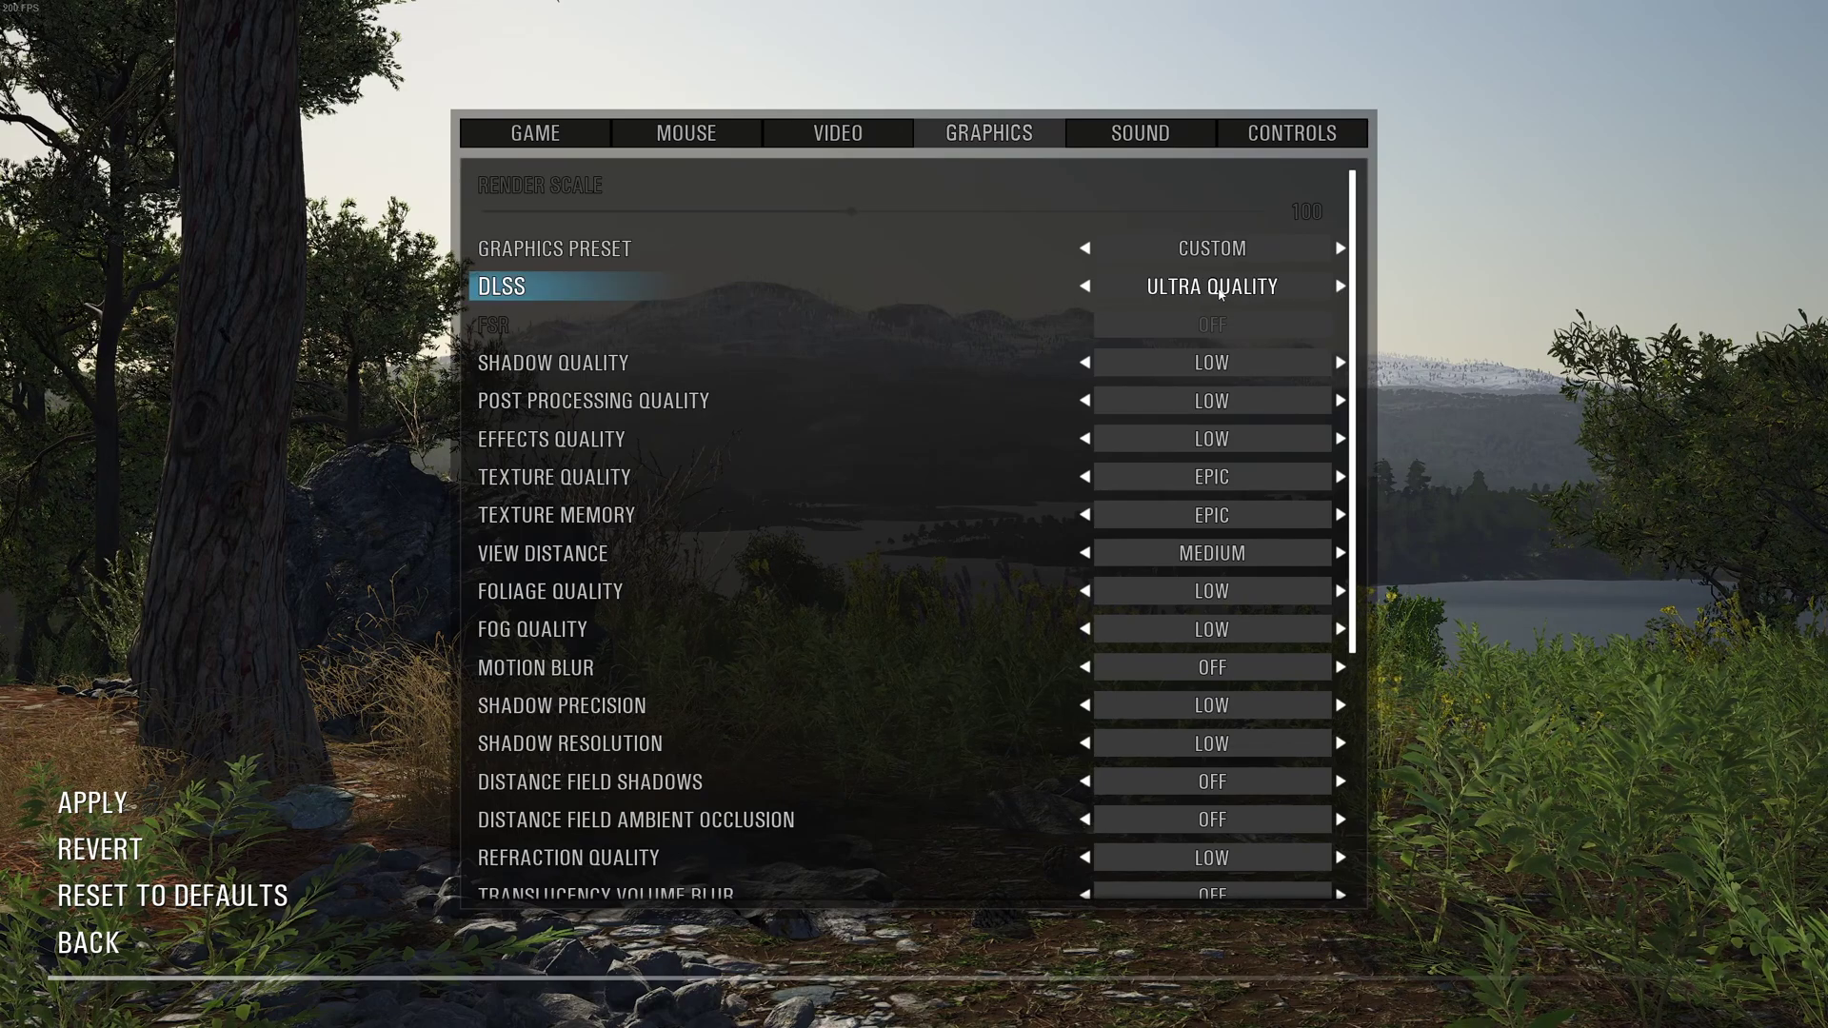
click(1084, 287)
click(1084, 288)
click(1084, 287)
click(1084, 287)
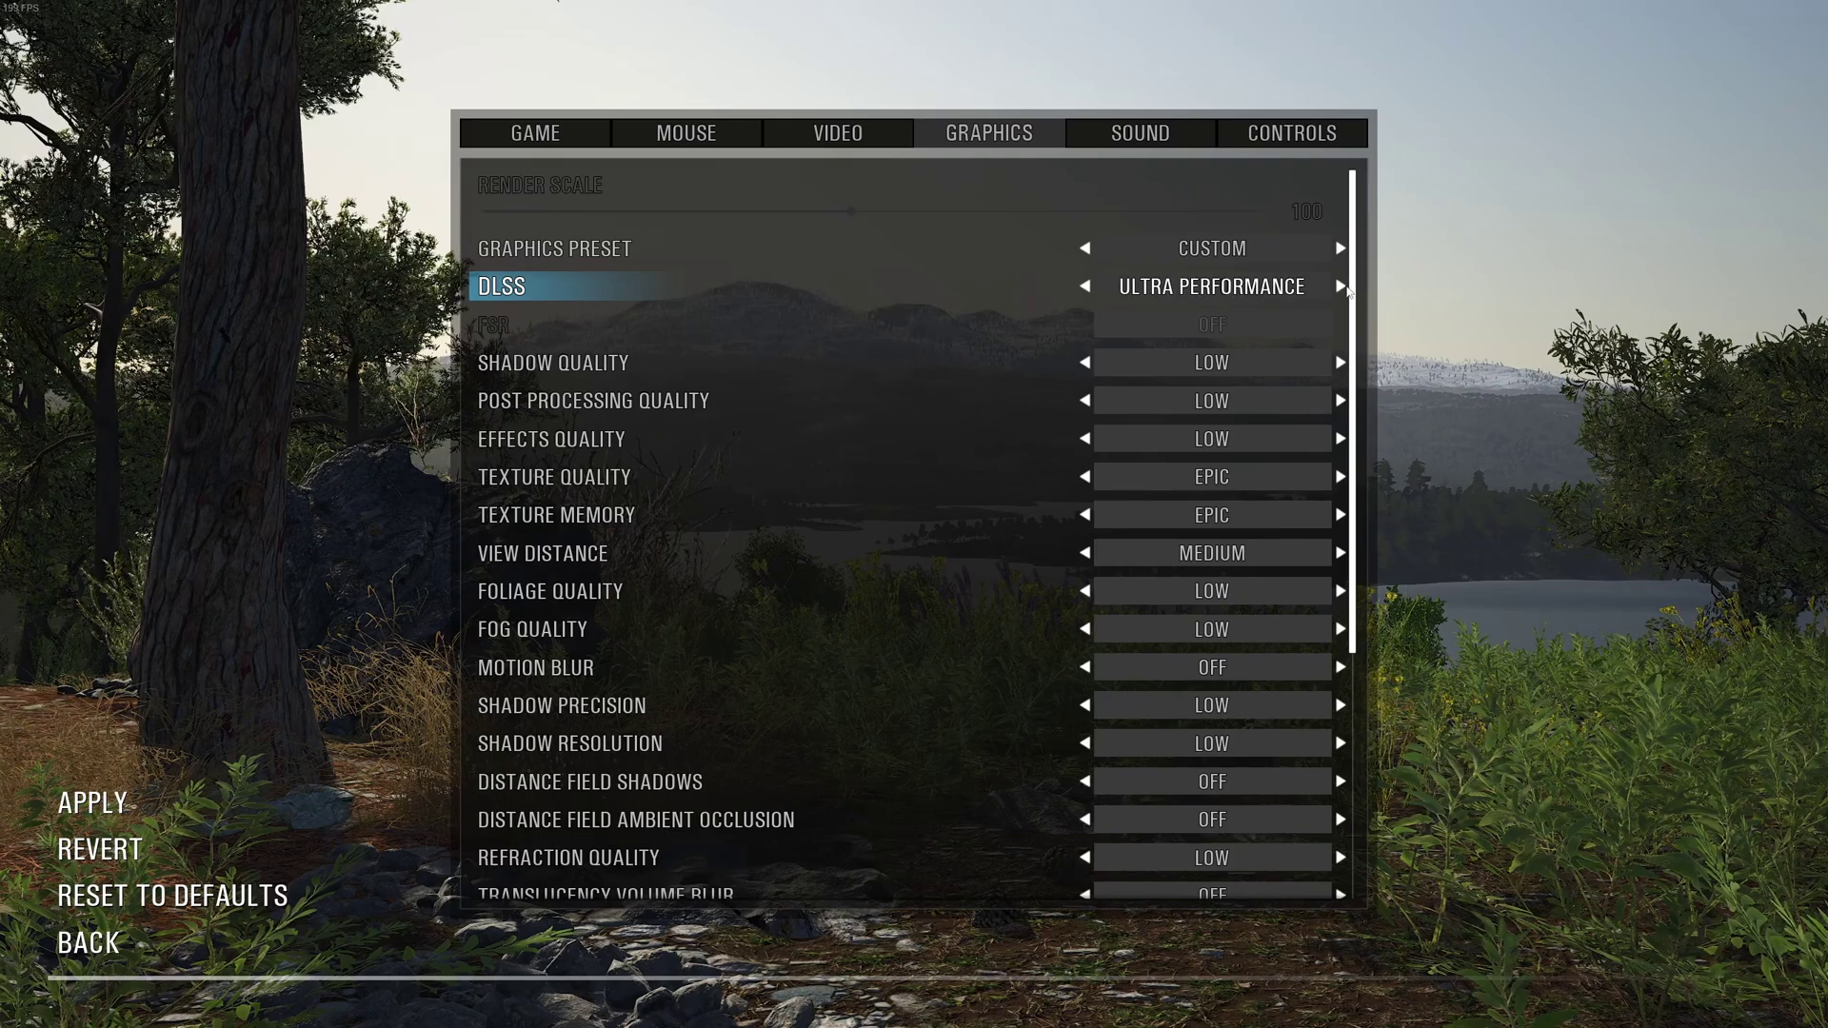
click(1341, 287)
click(1341, 288)
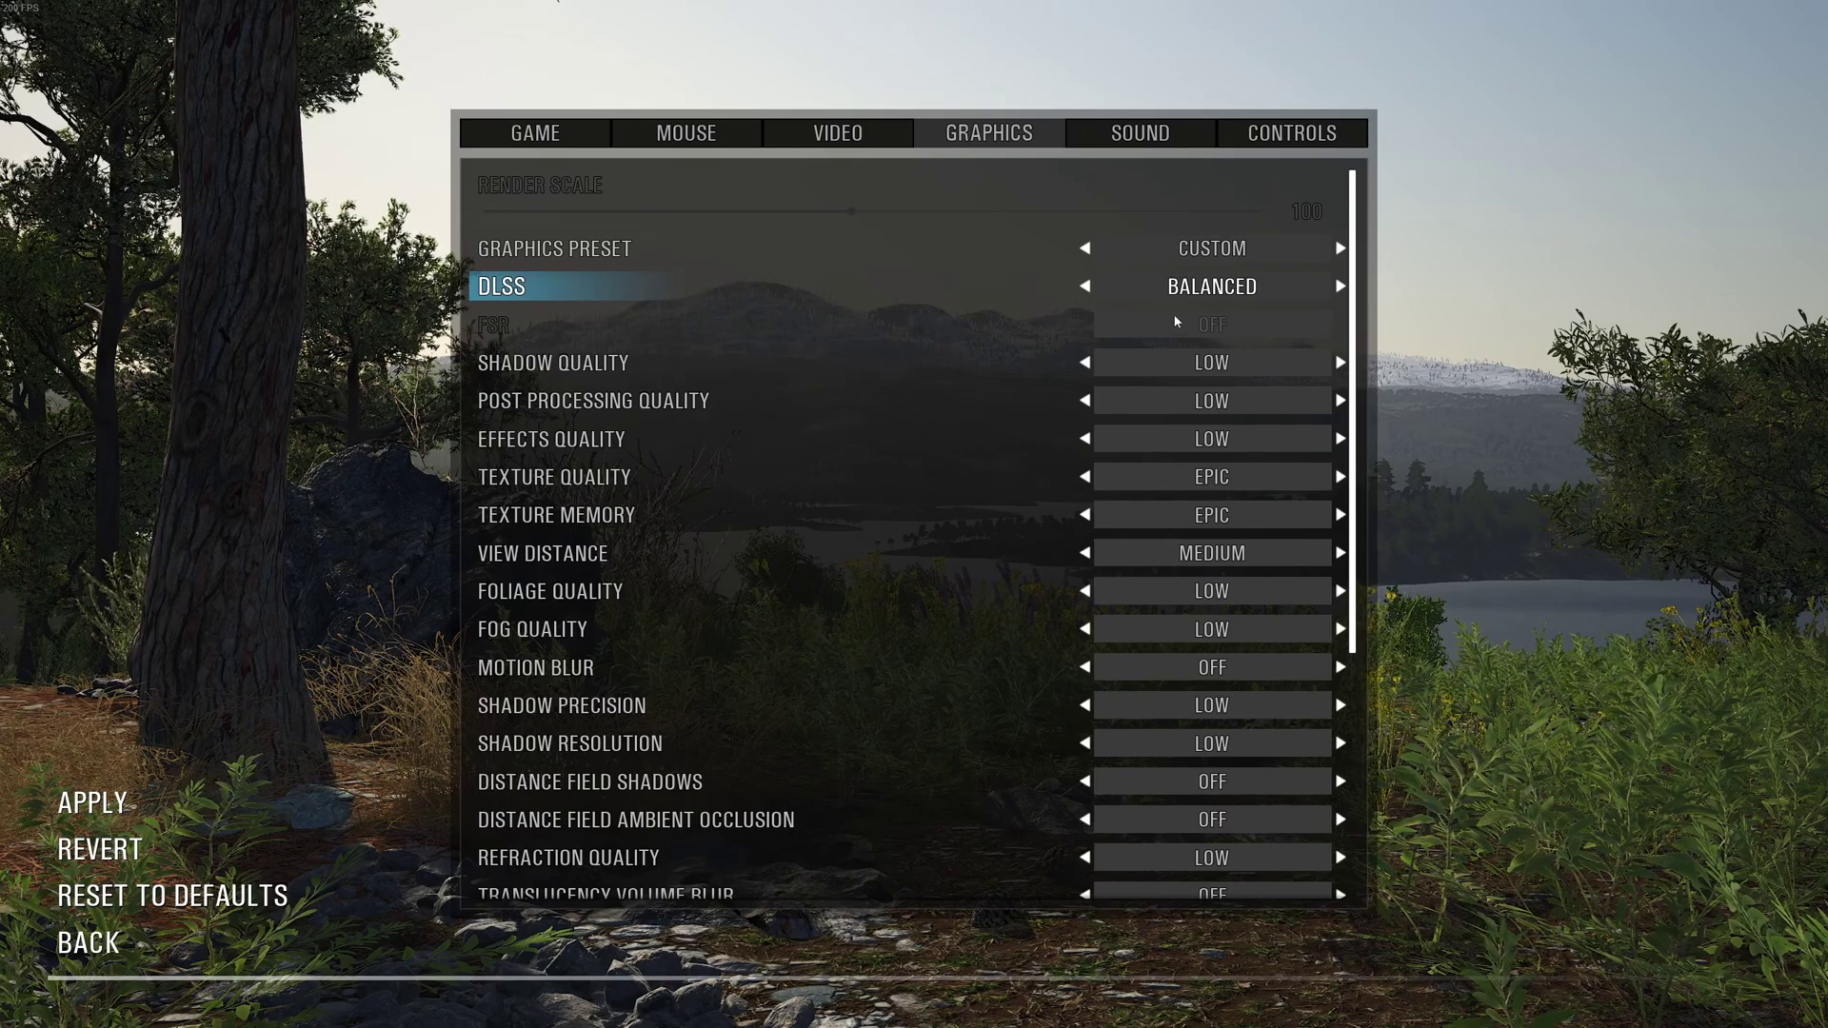
Cycle DLSS through its remaining modes, including Ultra Quality, and turn it off
click(1084, 288)
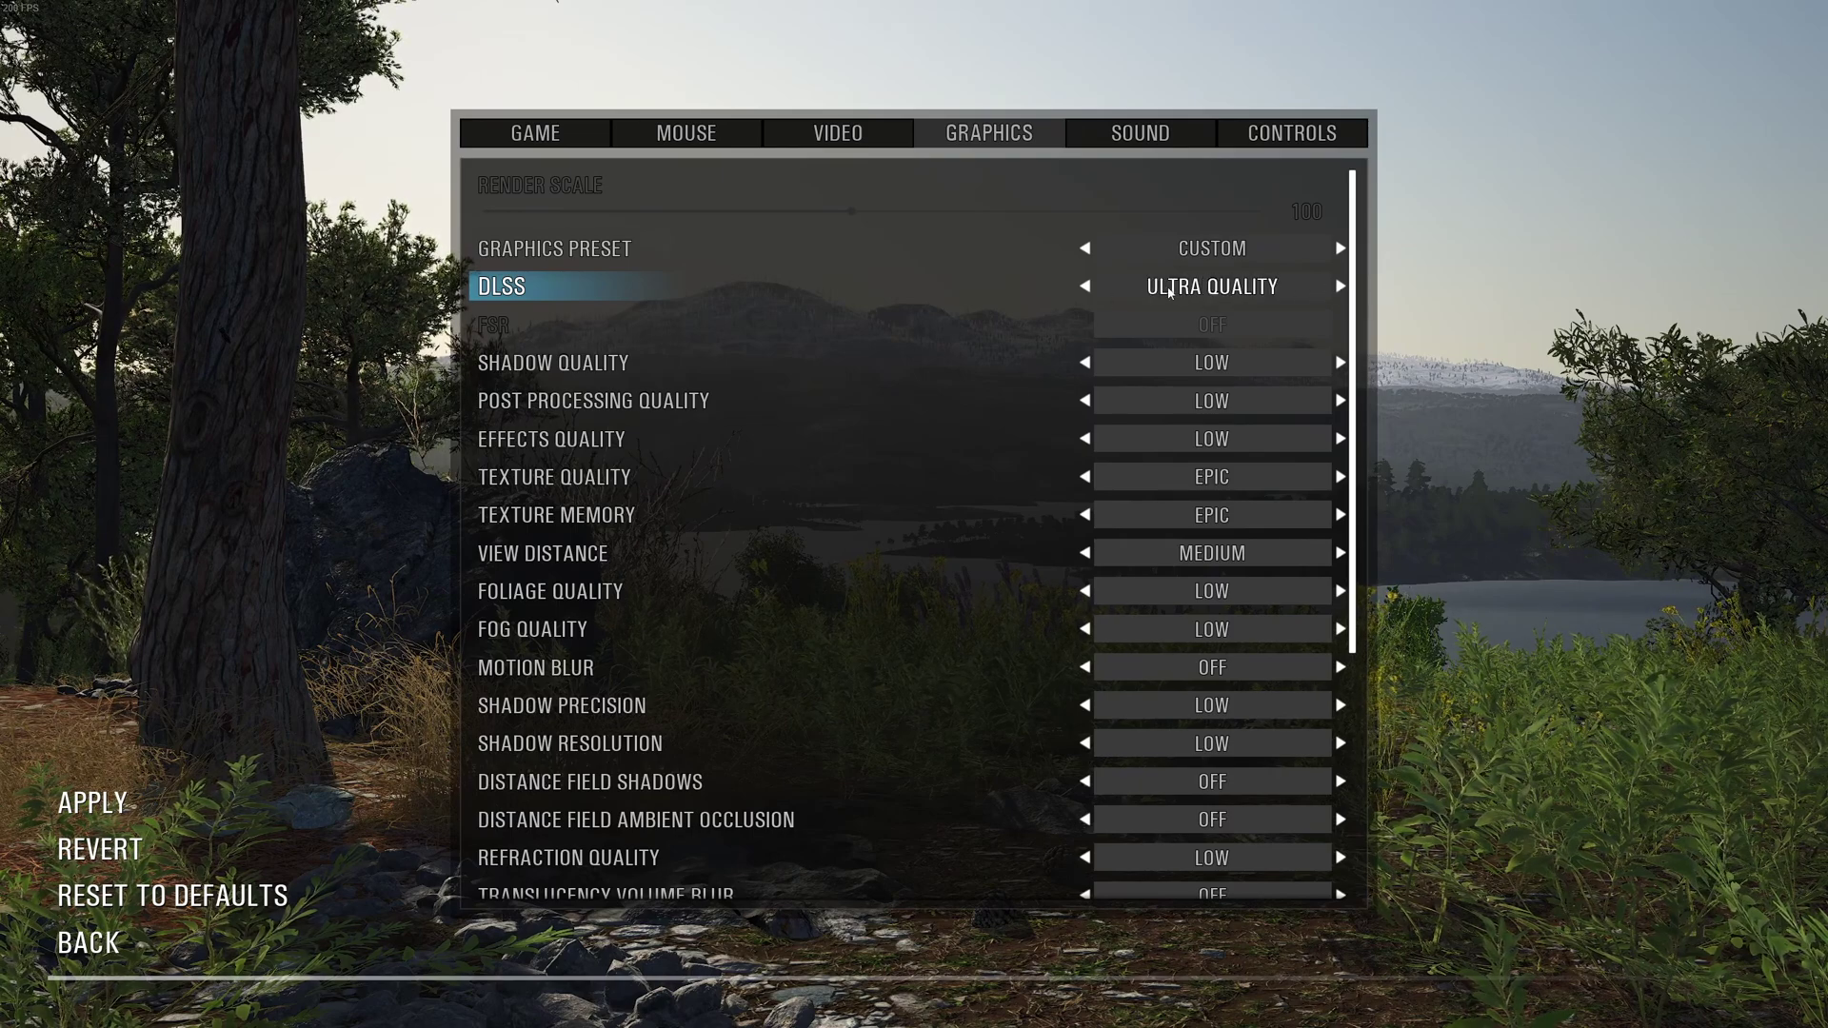
click(1085, 288)
click(1085, 288)
click(1084, 288)
click(1084, 287)
click(1085, 288)
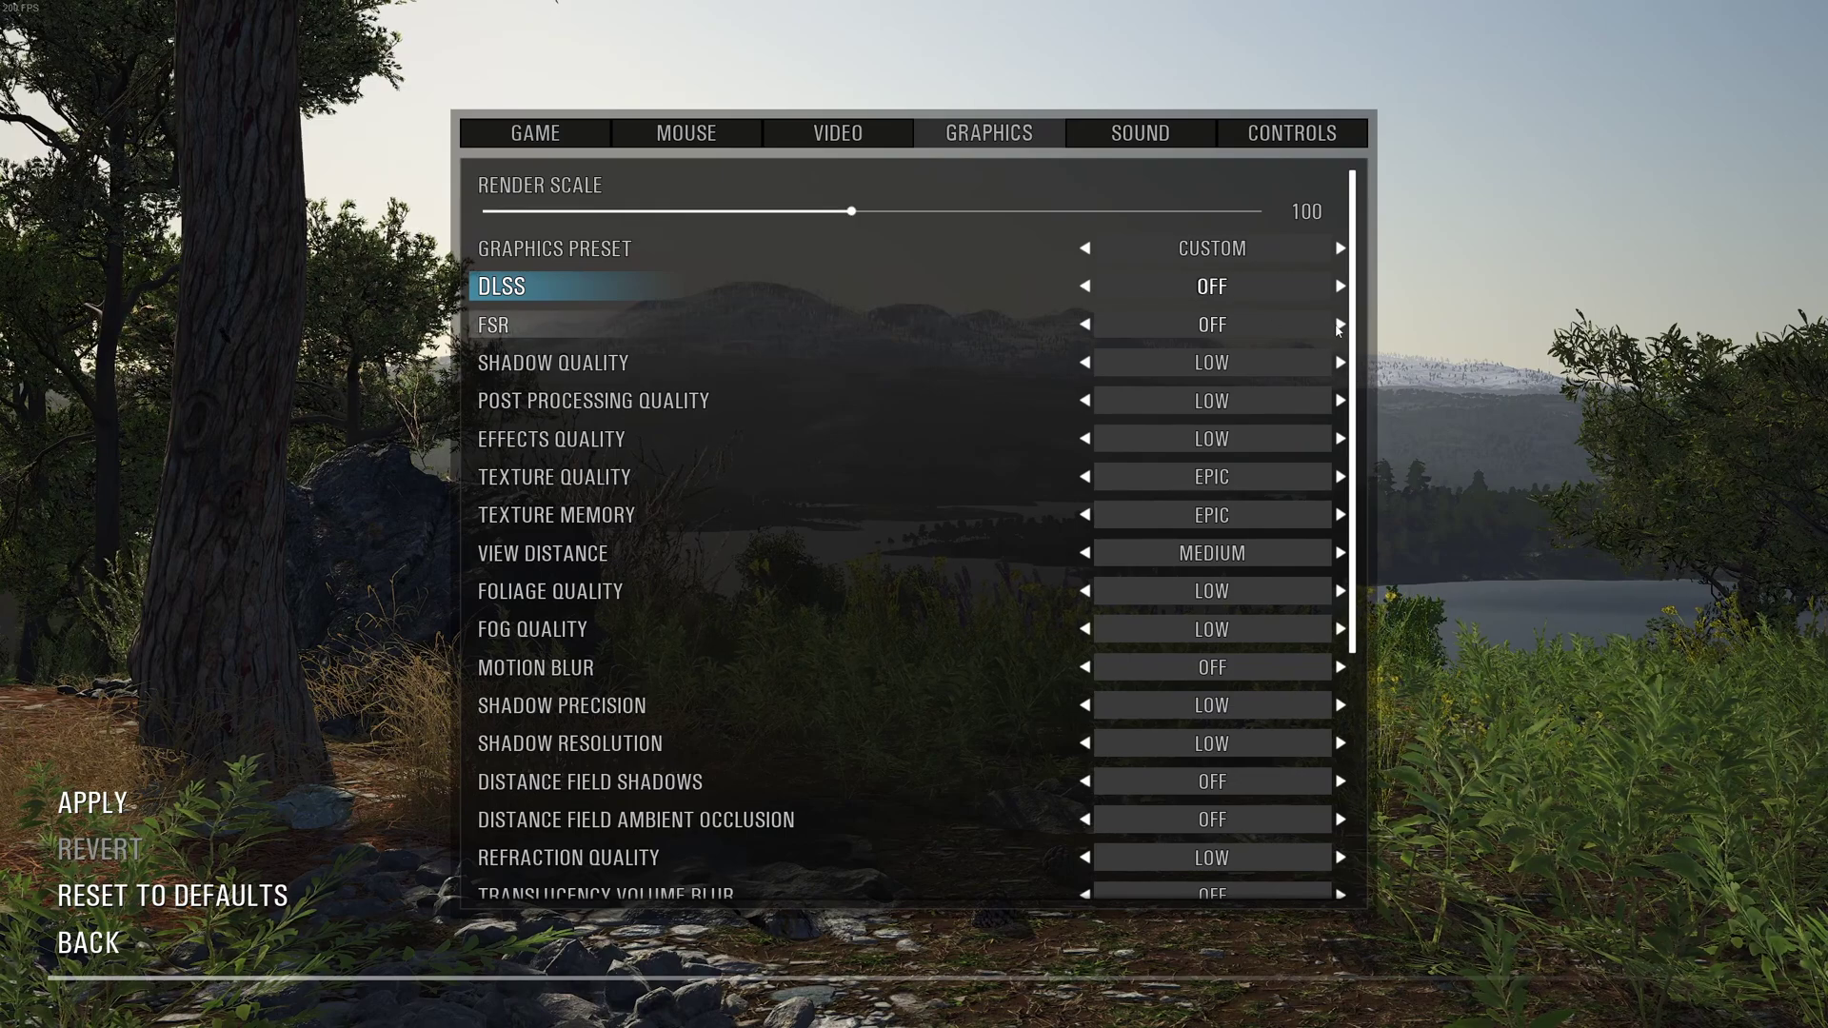
Try the FSR modes, including Quality, and set FSR back to Off
click(1339, 325)
click(1340, 324)
click(1339, 325)
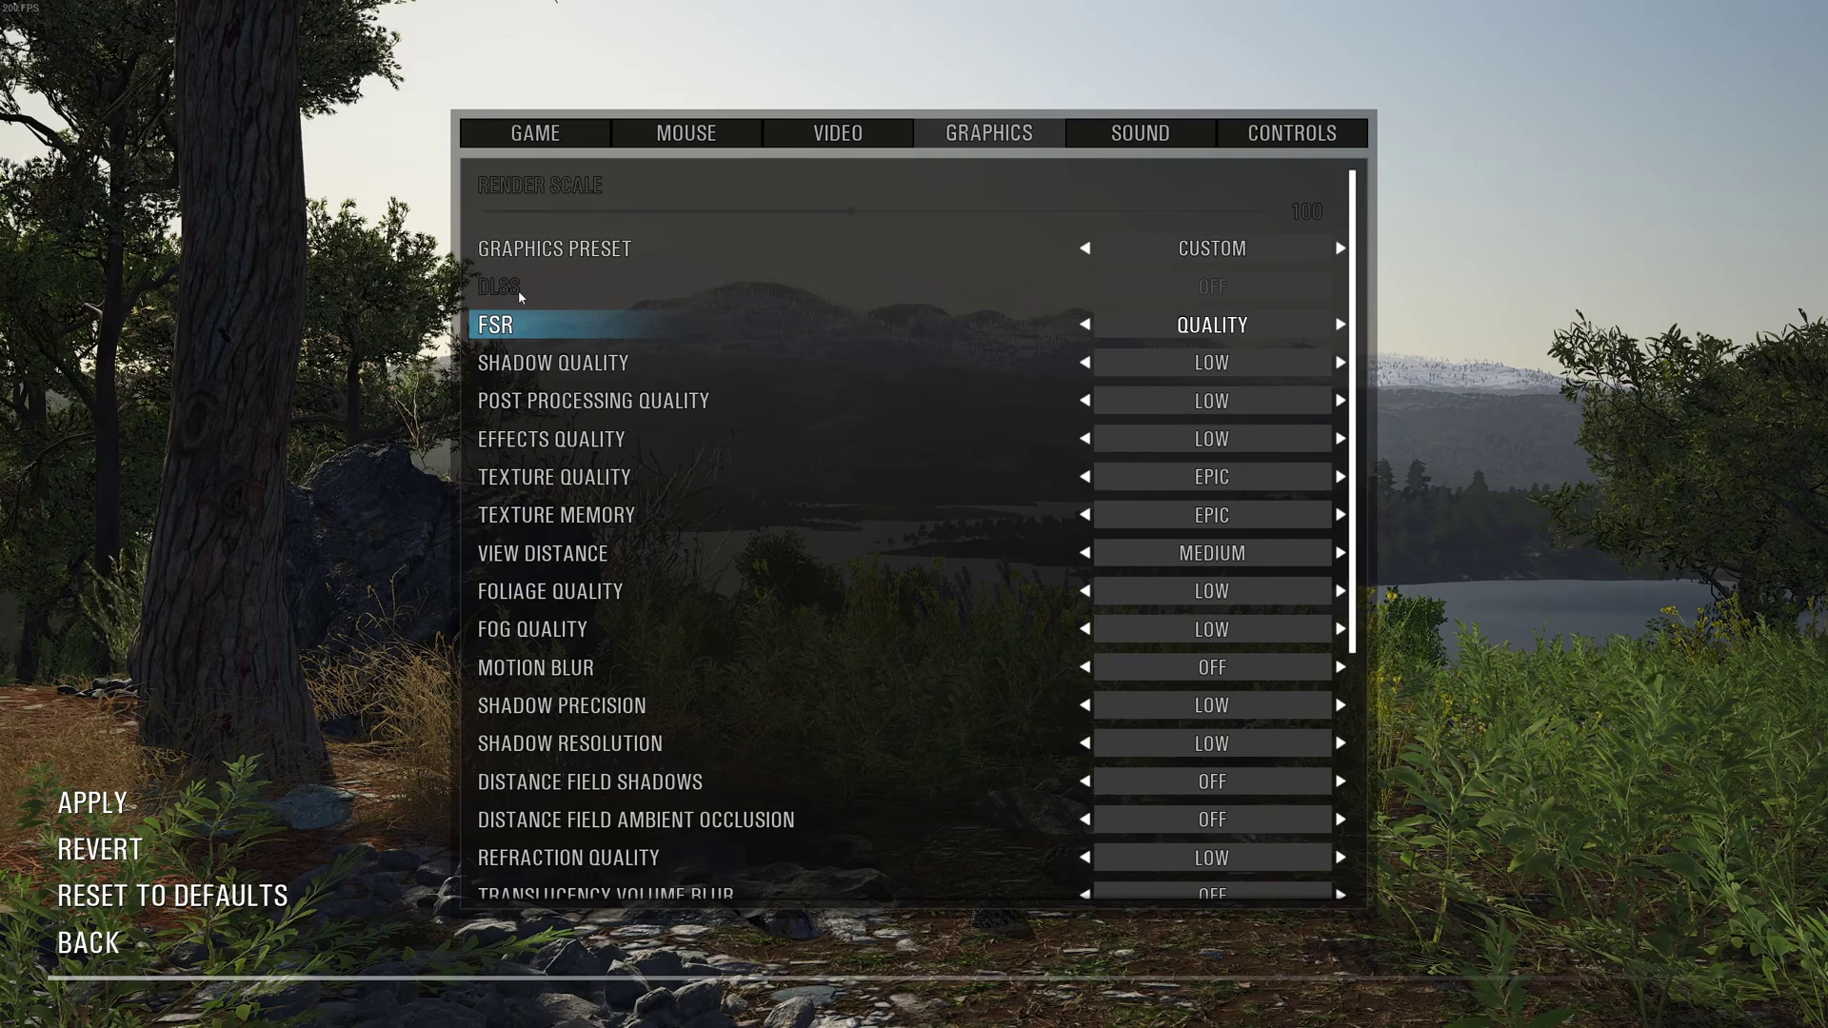
click(1084, 324)
click(1084, 325)
click(1084, 325)
click(1084, 325)
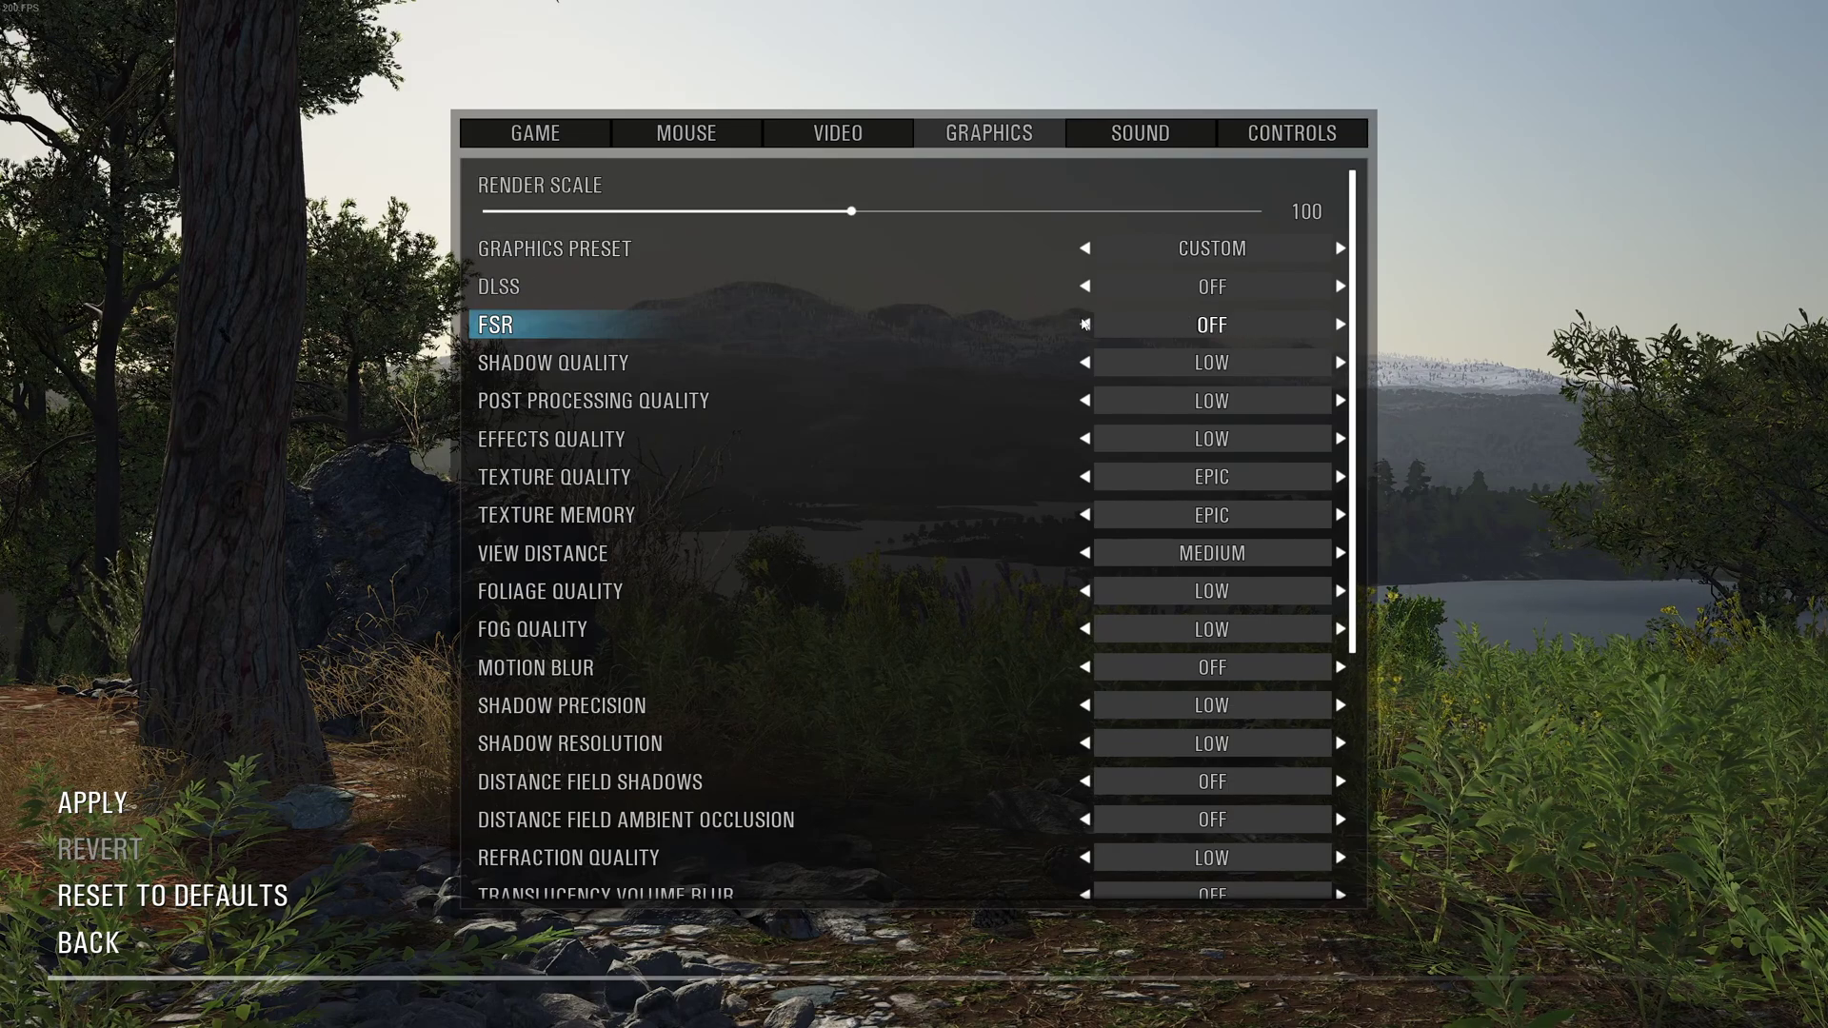
Try Texture Quality and Texture Memory at High and Medium, and return both to Epic
scroll(857, 478, down, 1)
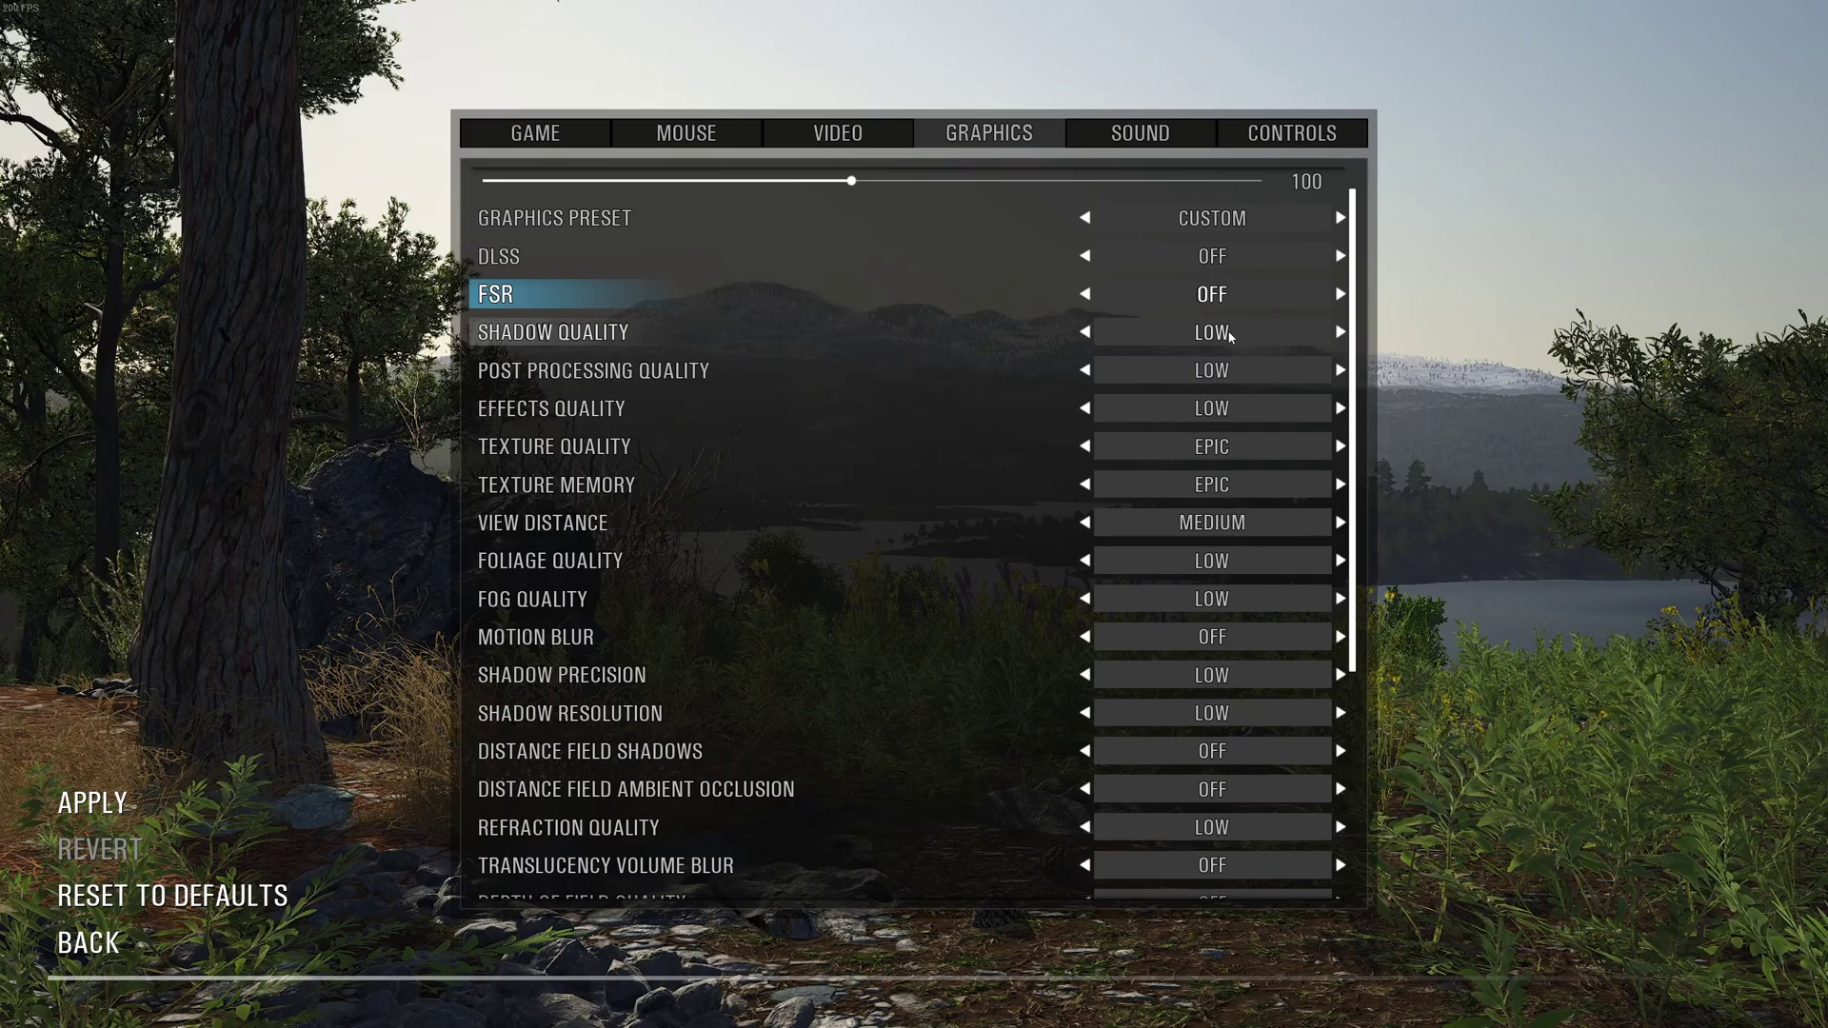
scroll(772, 385, down, 1)
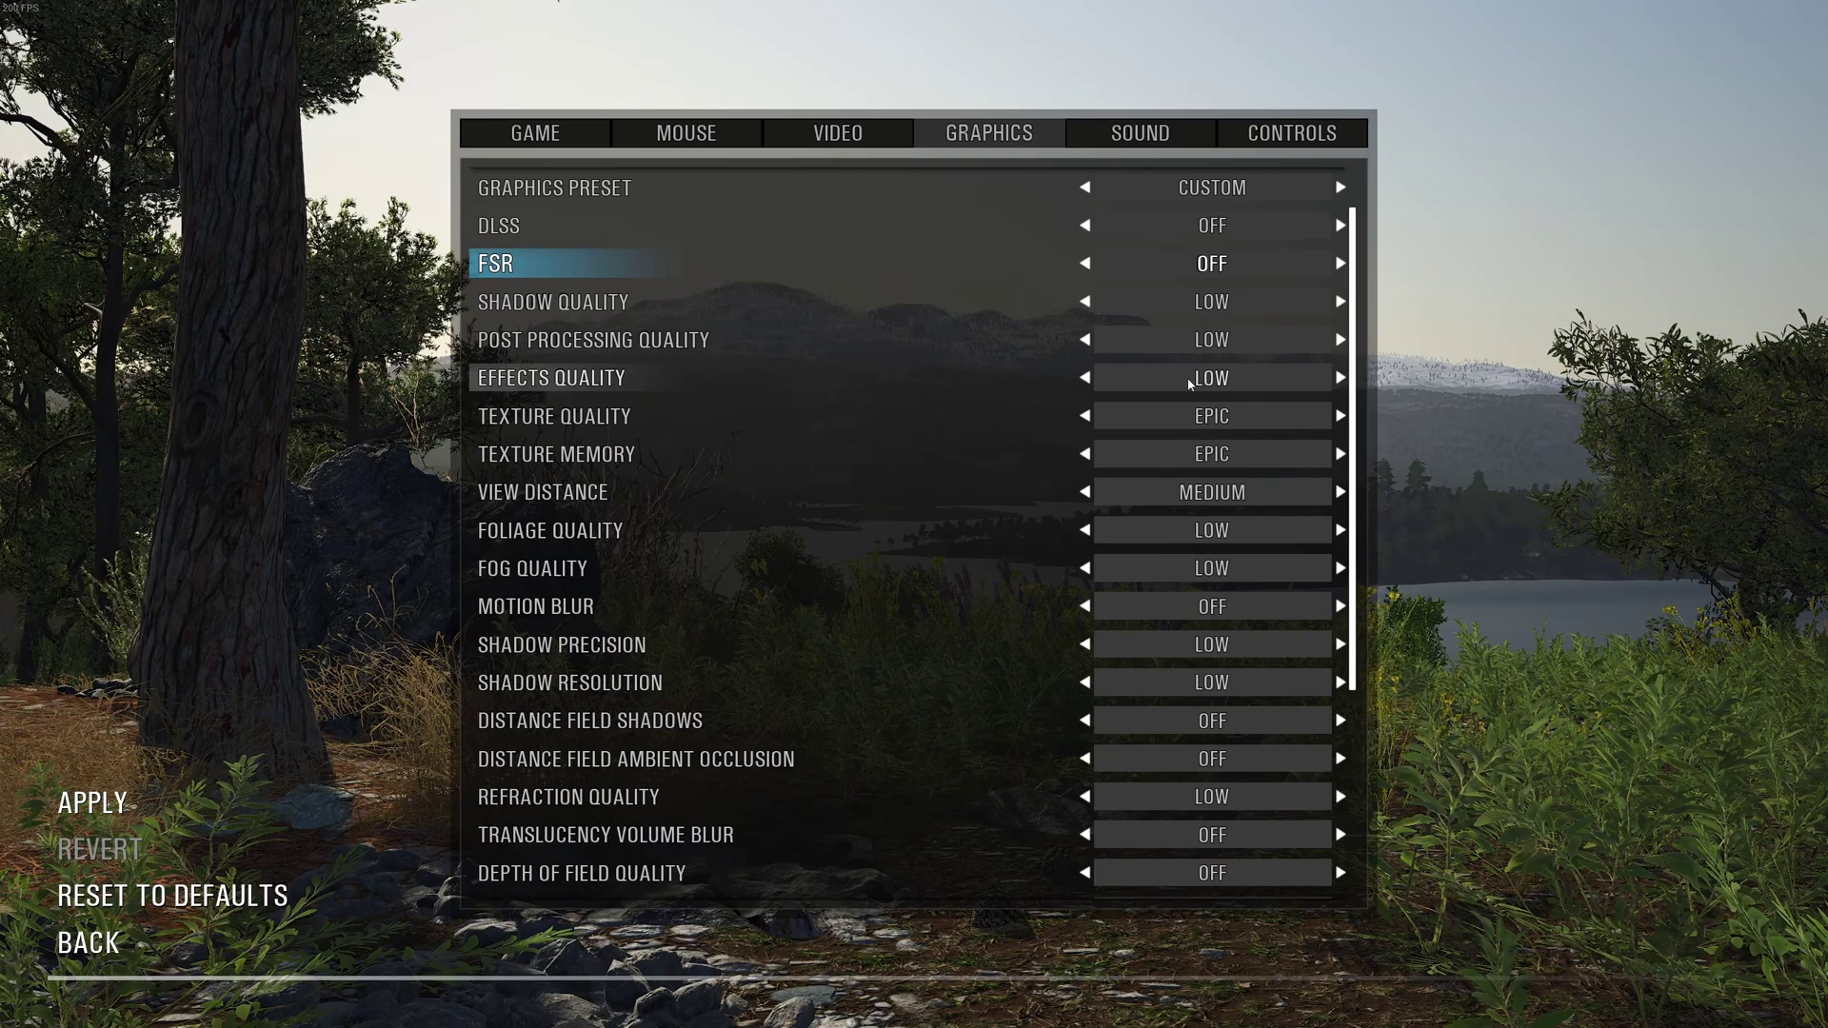
scroll(1047, 381, down, 1)
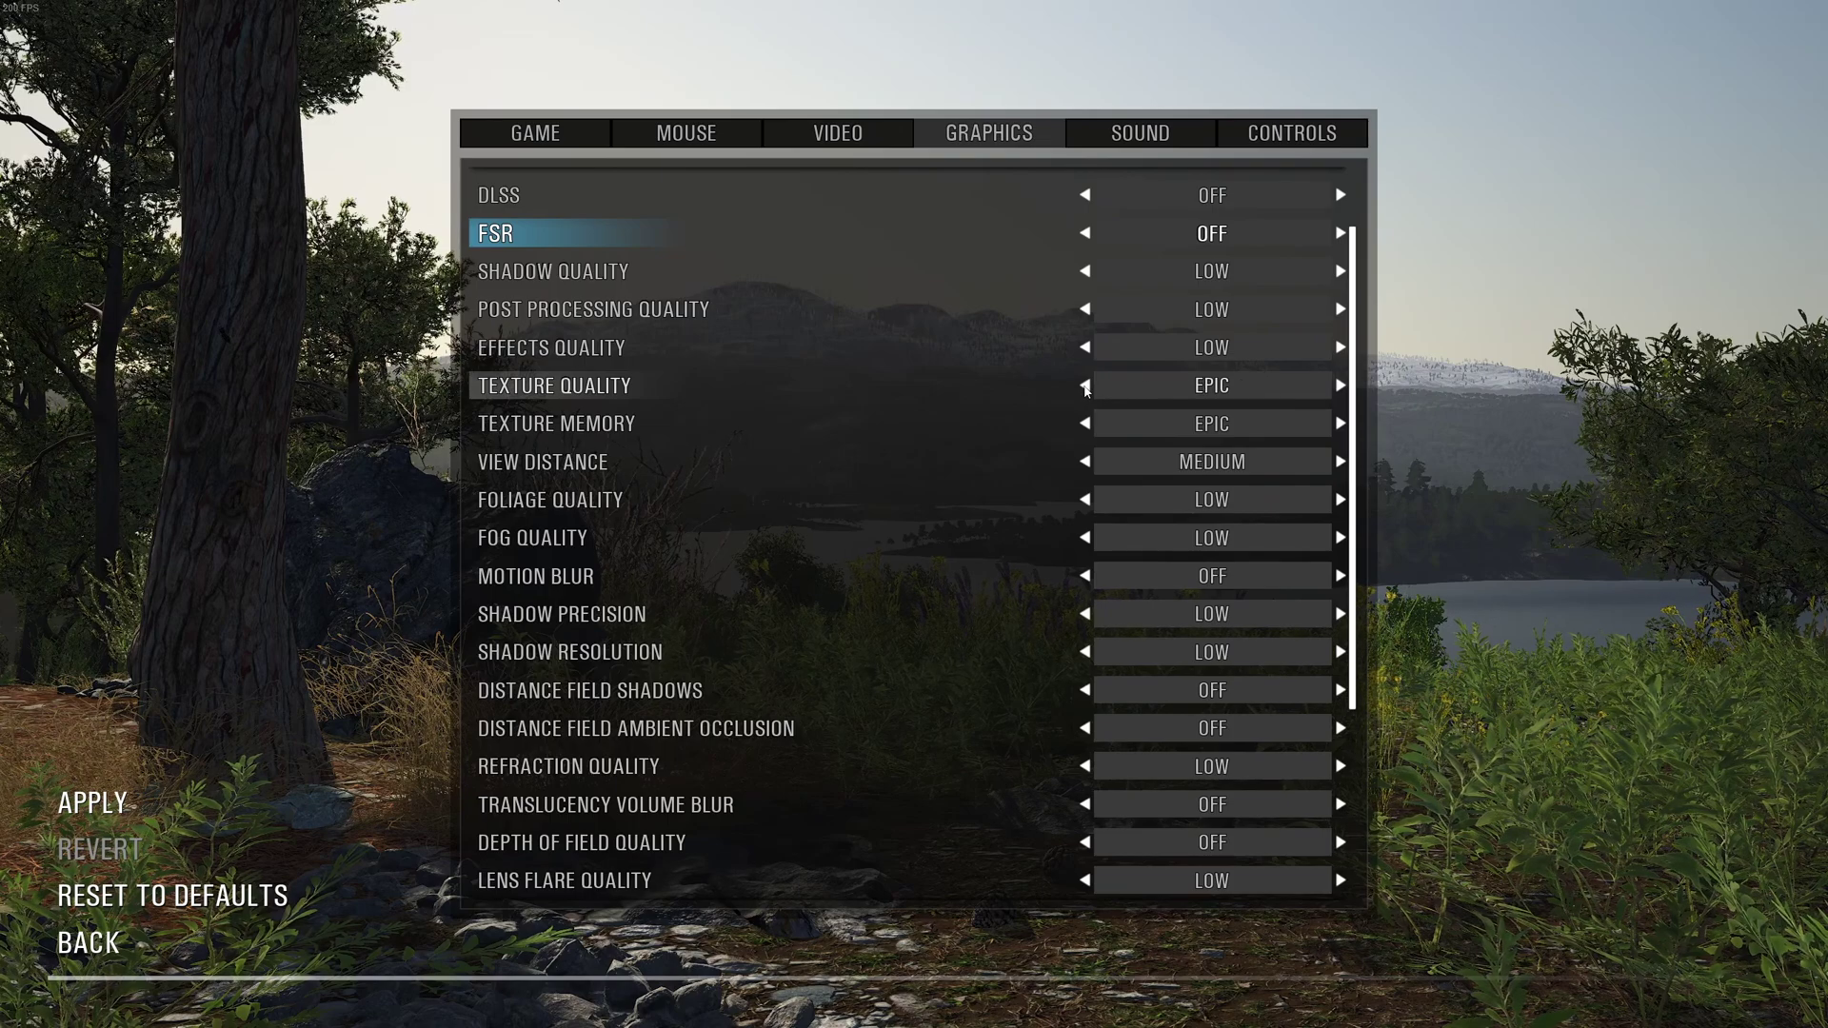
click(1087, 386)
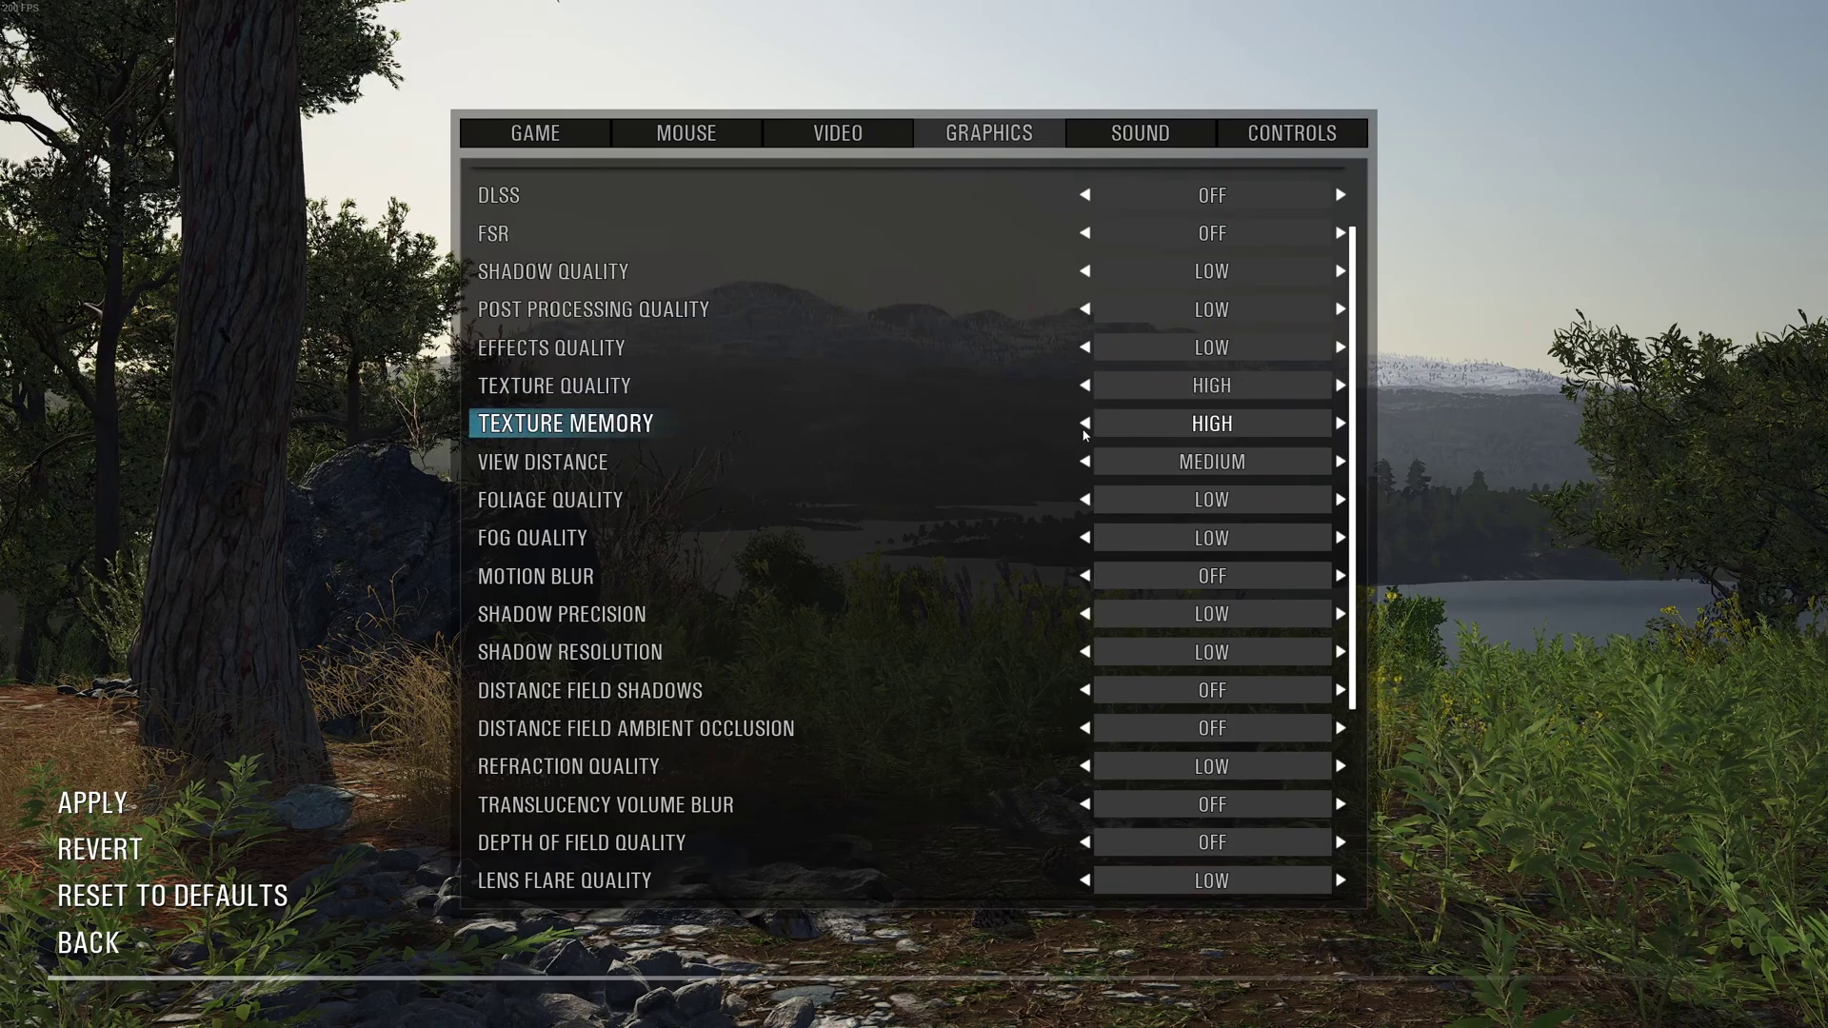
click(1087, 385)
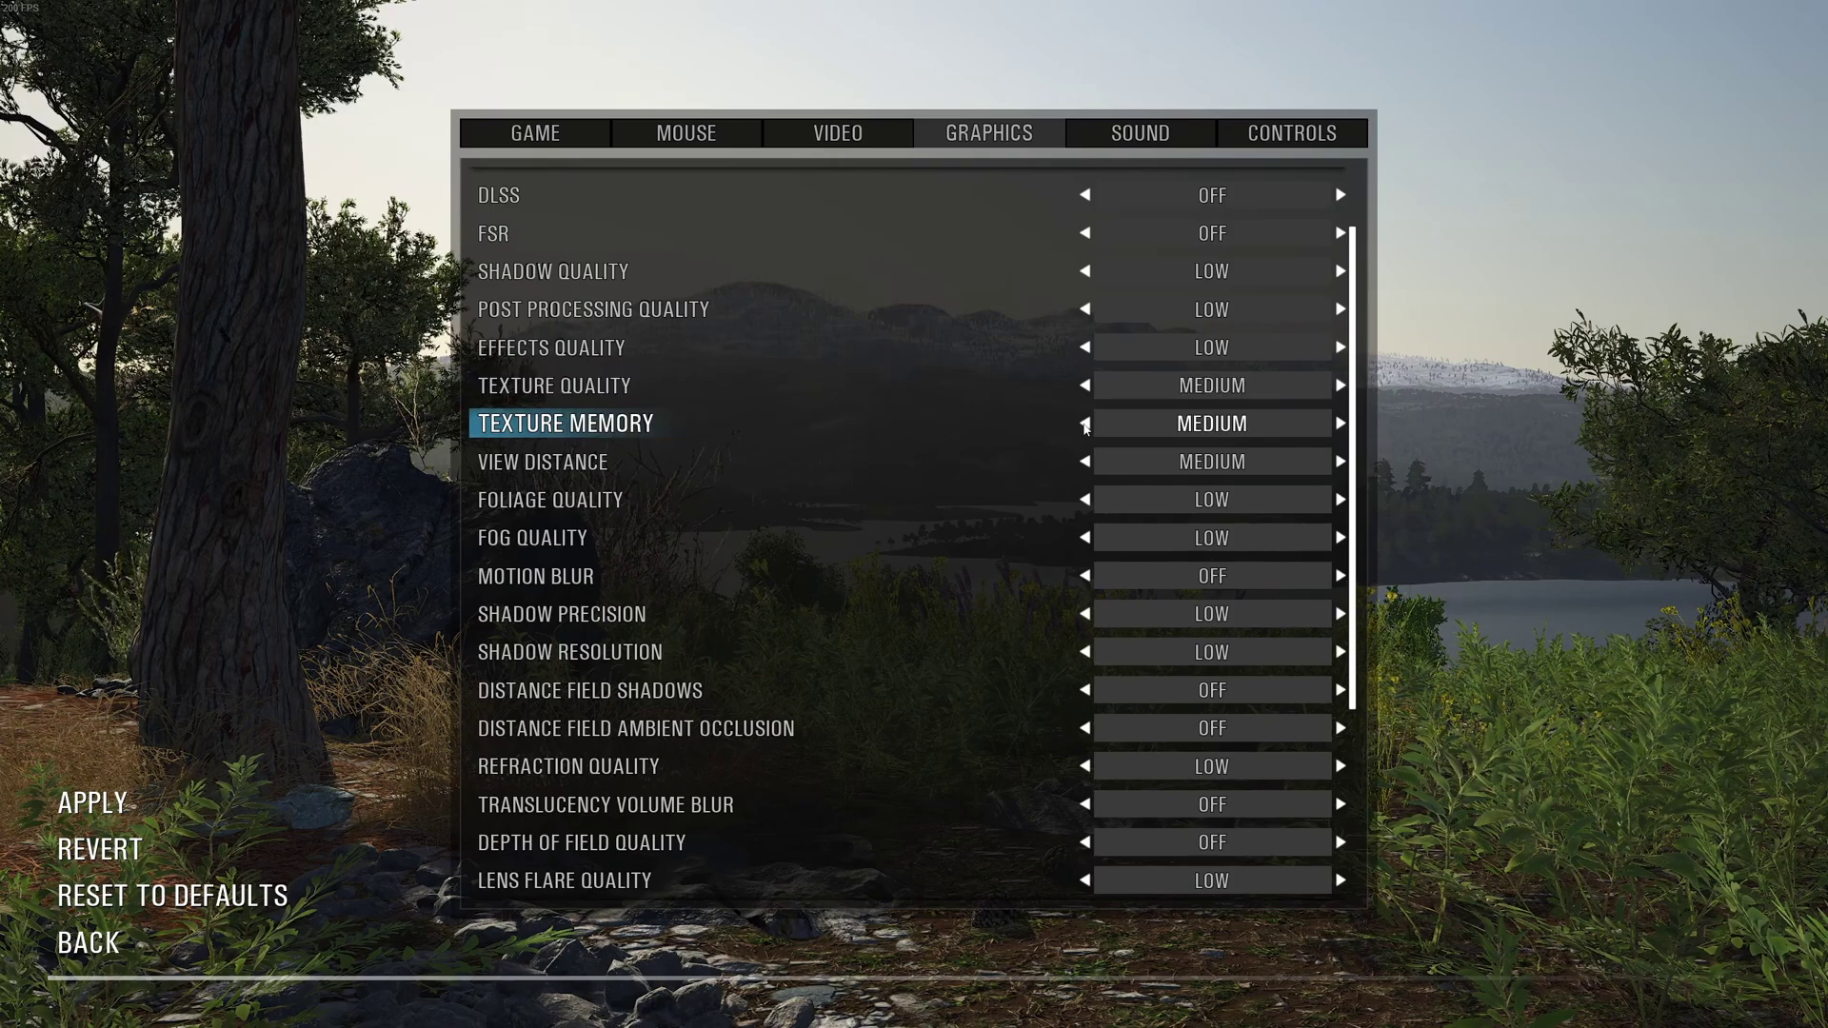
click(1087, 386)
click(1086, 423)
click(1085, 386)
Review the remaining graphics options from View Distance down to Streaming Speed, and open the sound settings
scroll(816, 429, down, 1)
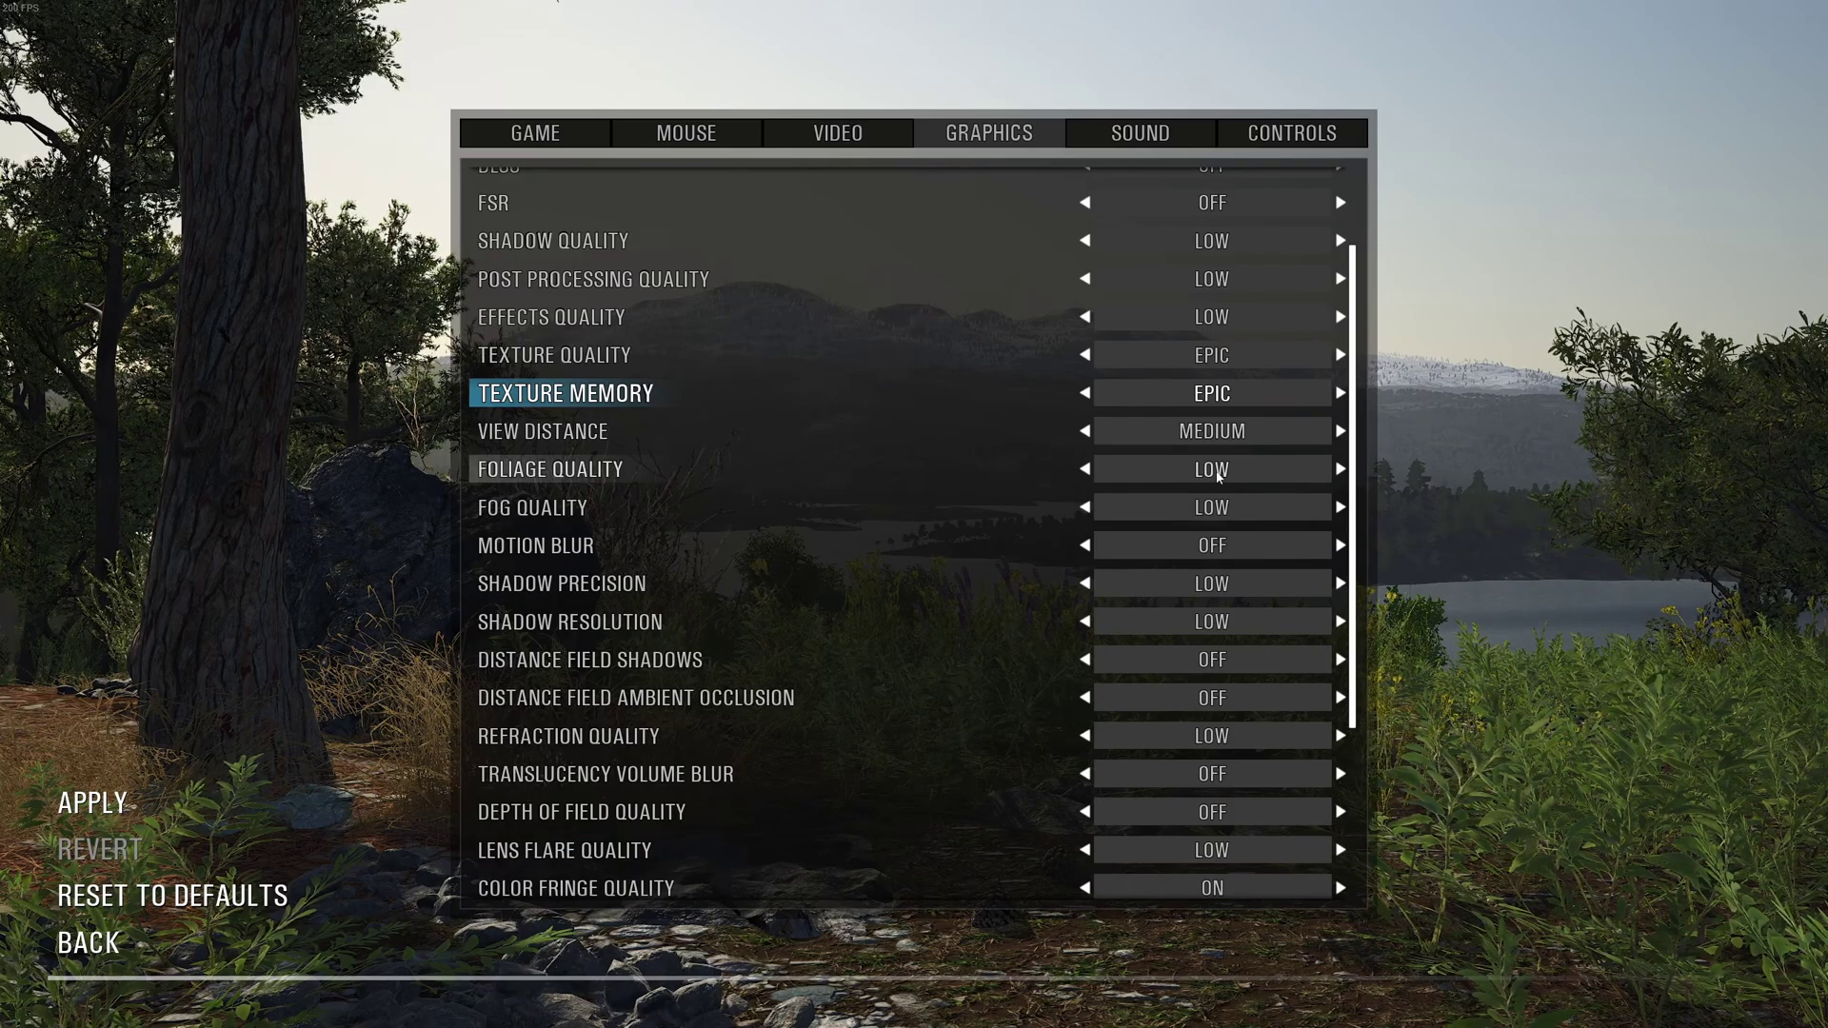
scroll(1047, 470, down, 1)
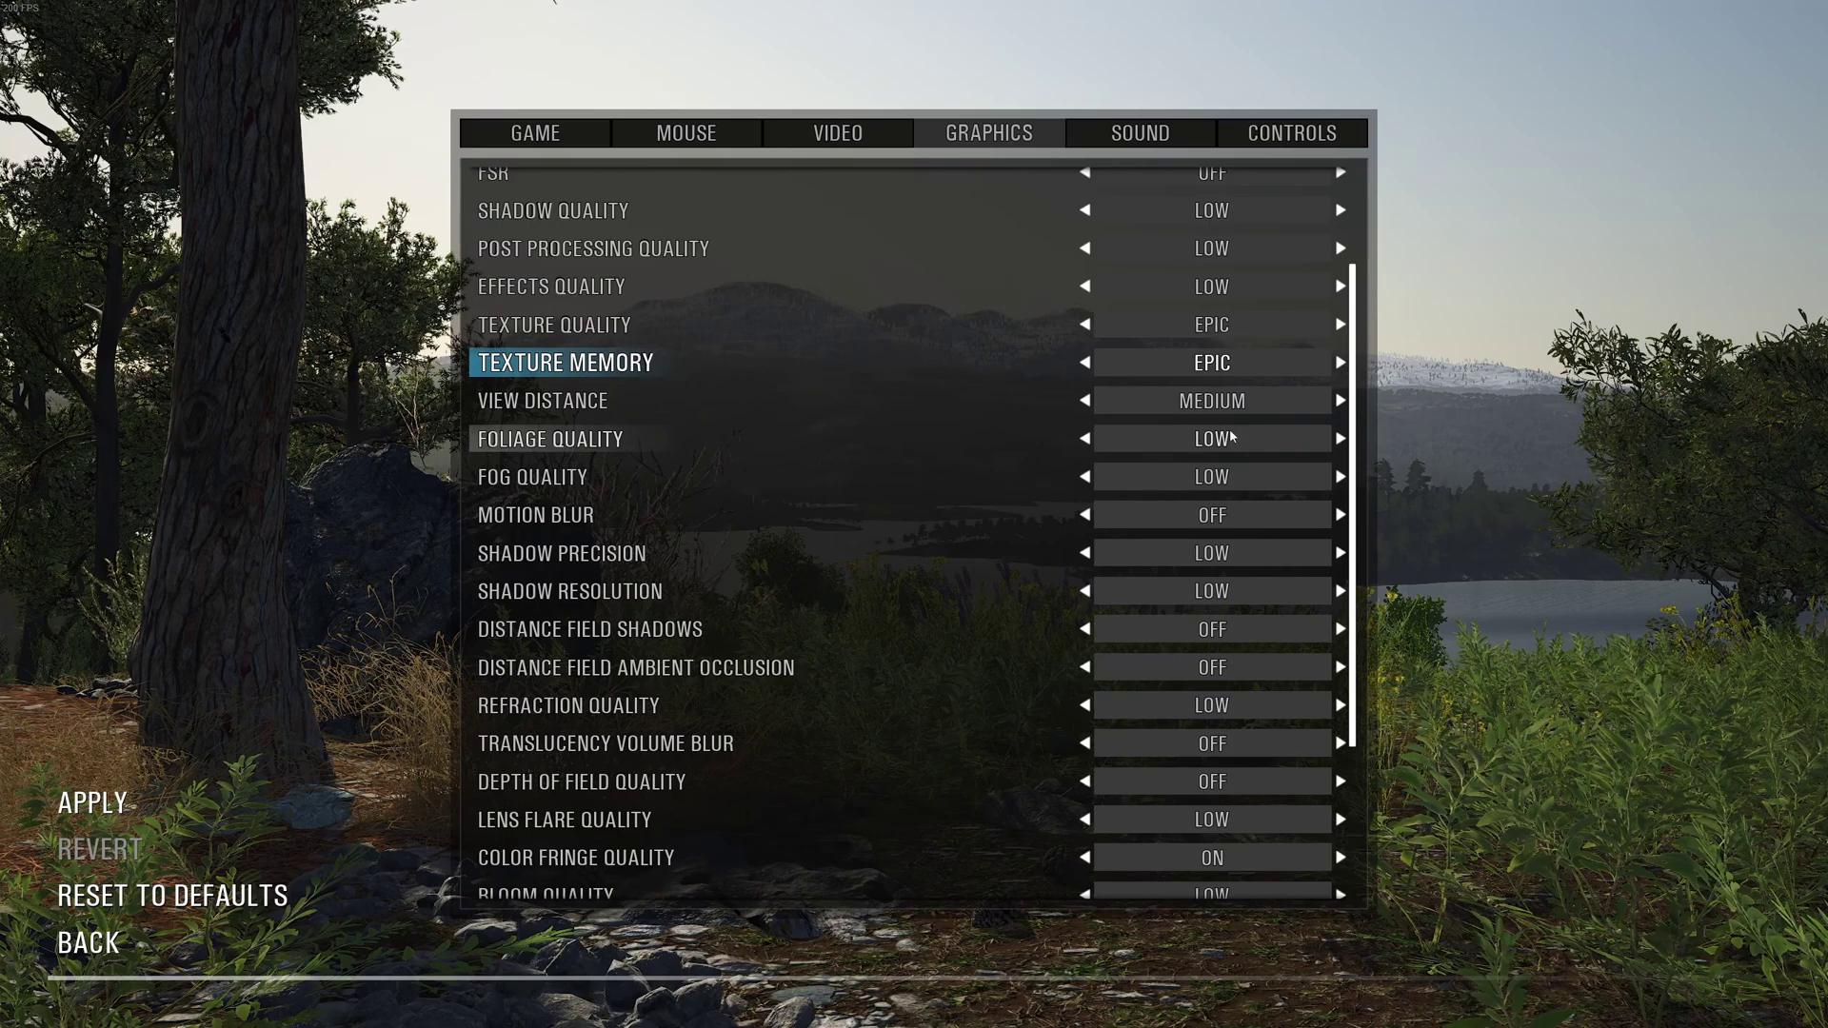
scroll(1199, 456, down, 1)
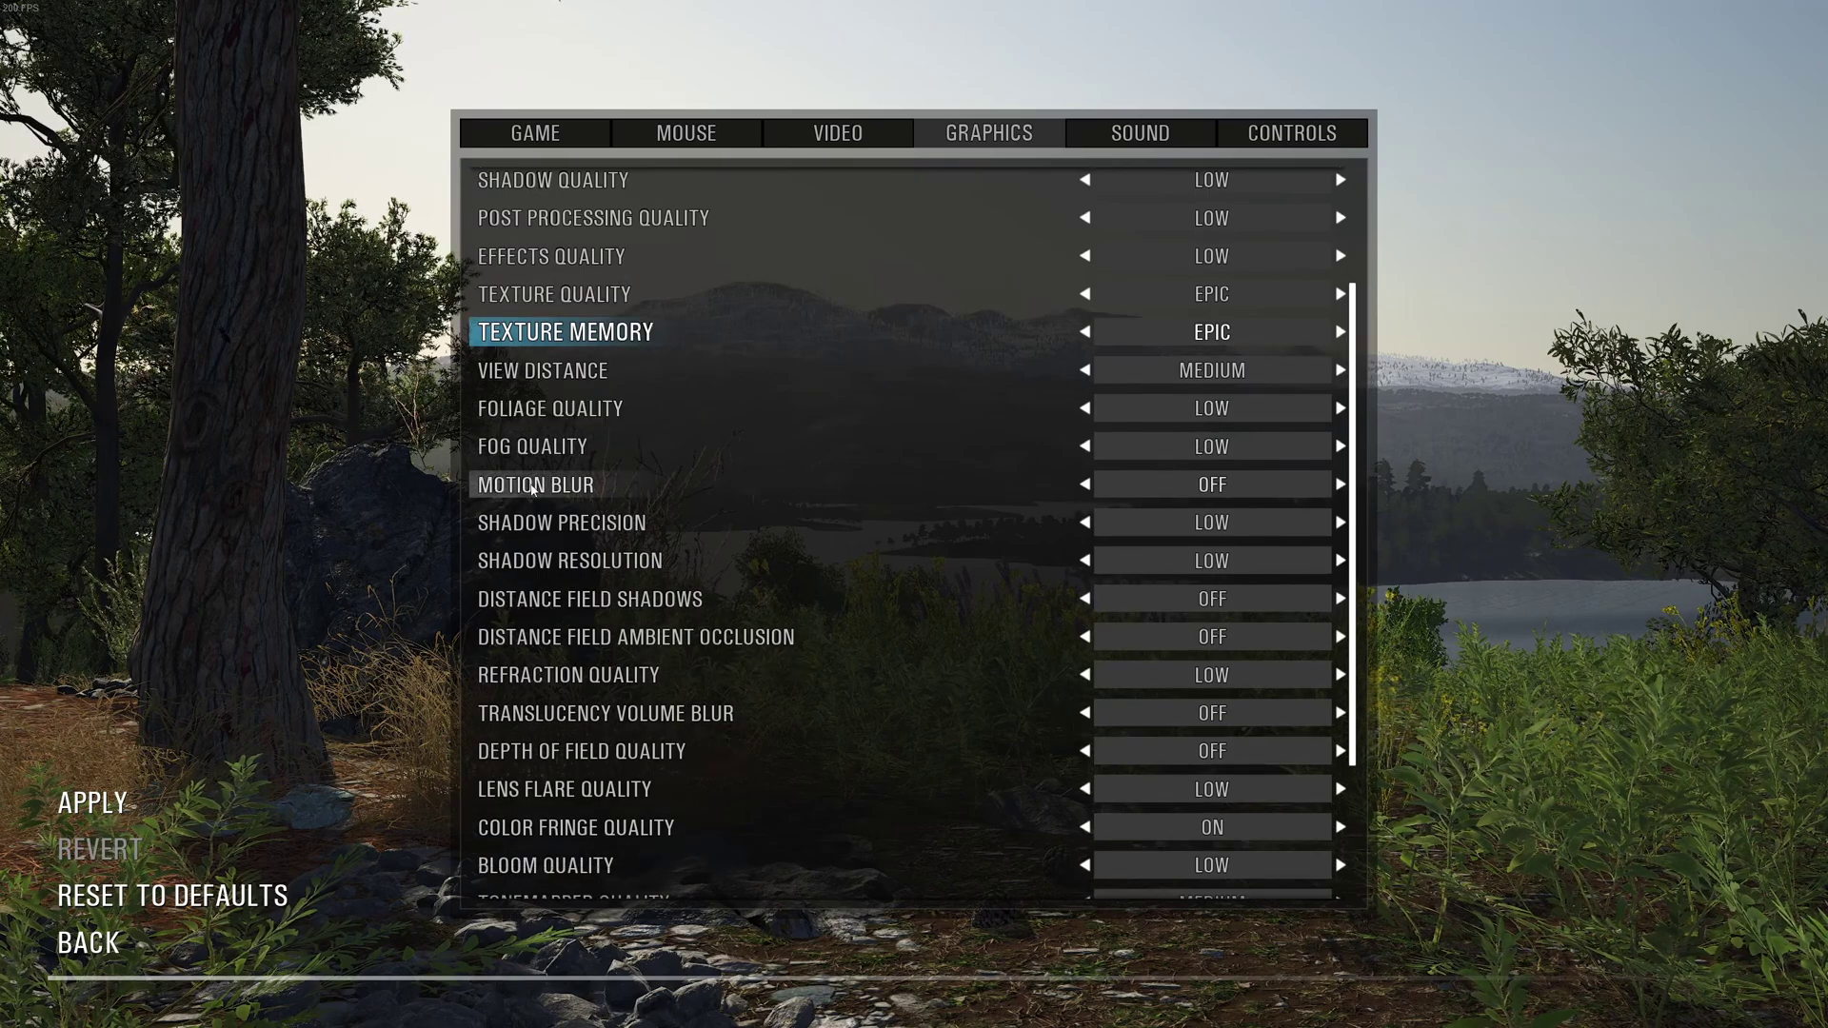
scroll(1243, 487, down, 3)
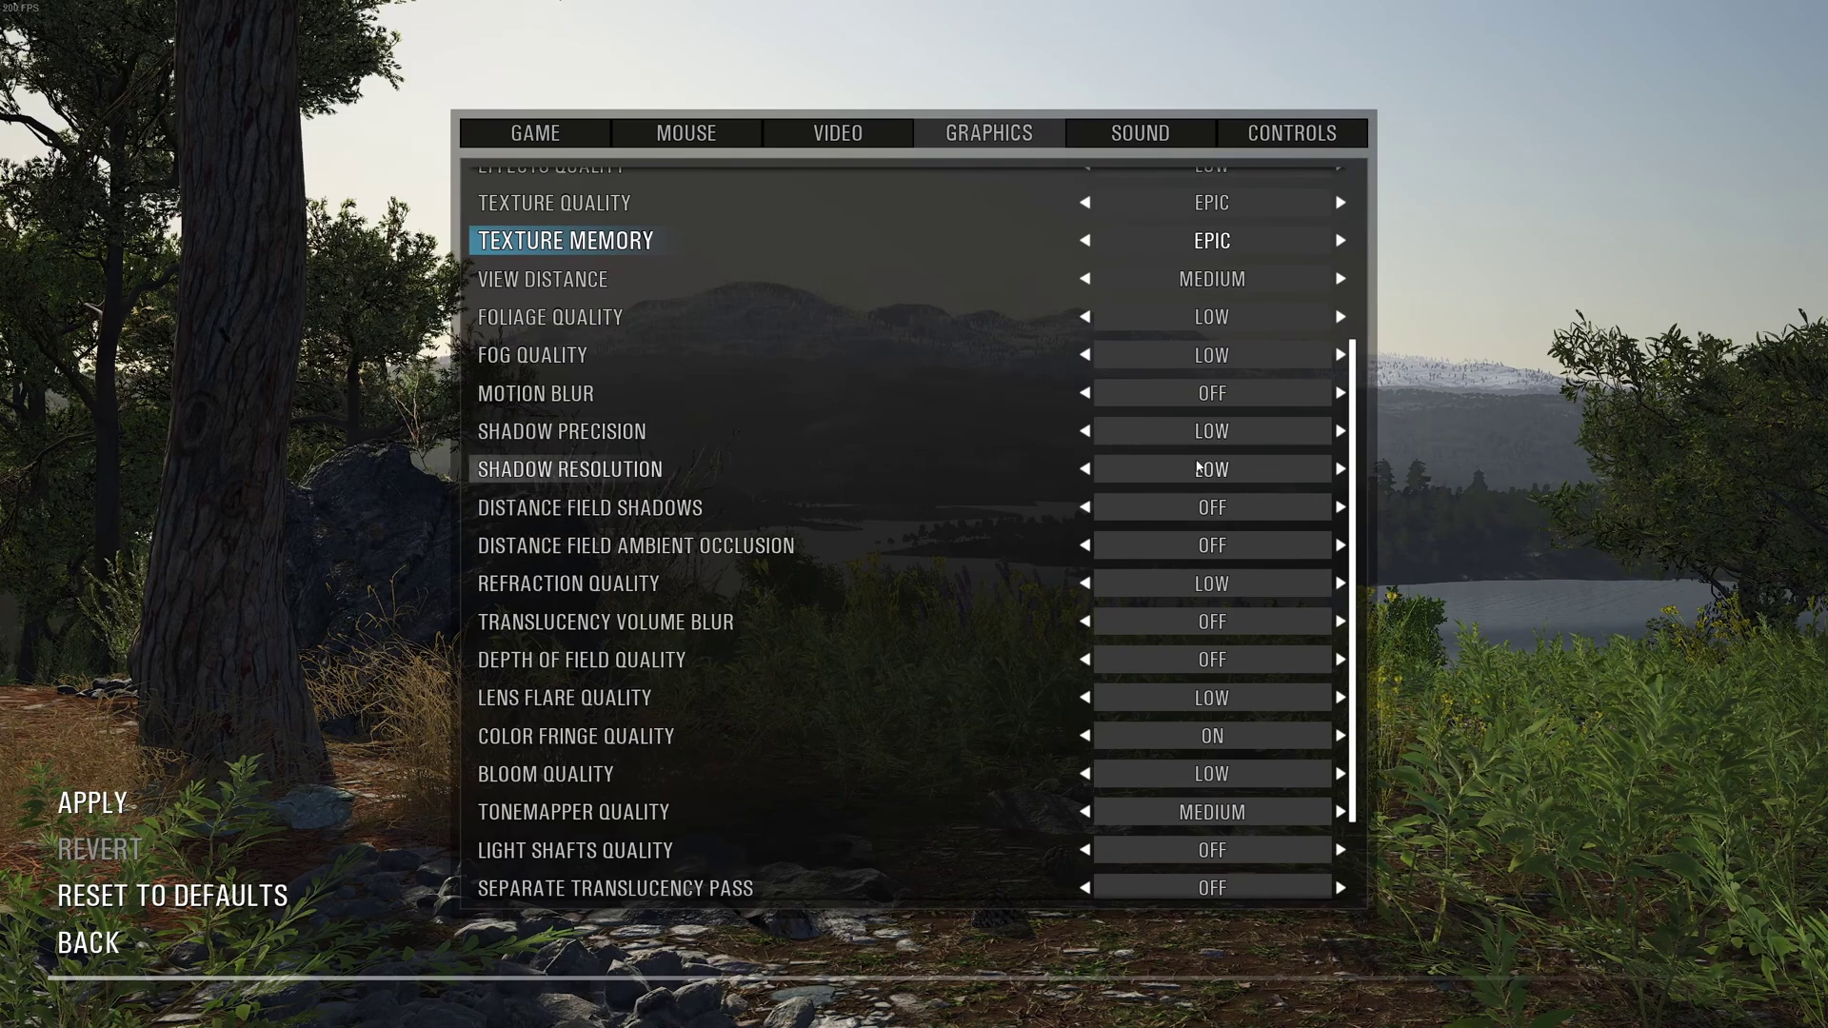
scroll(790, 529, down, 1)
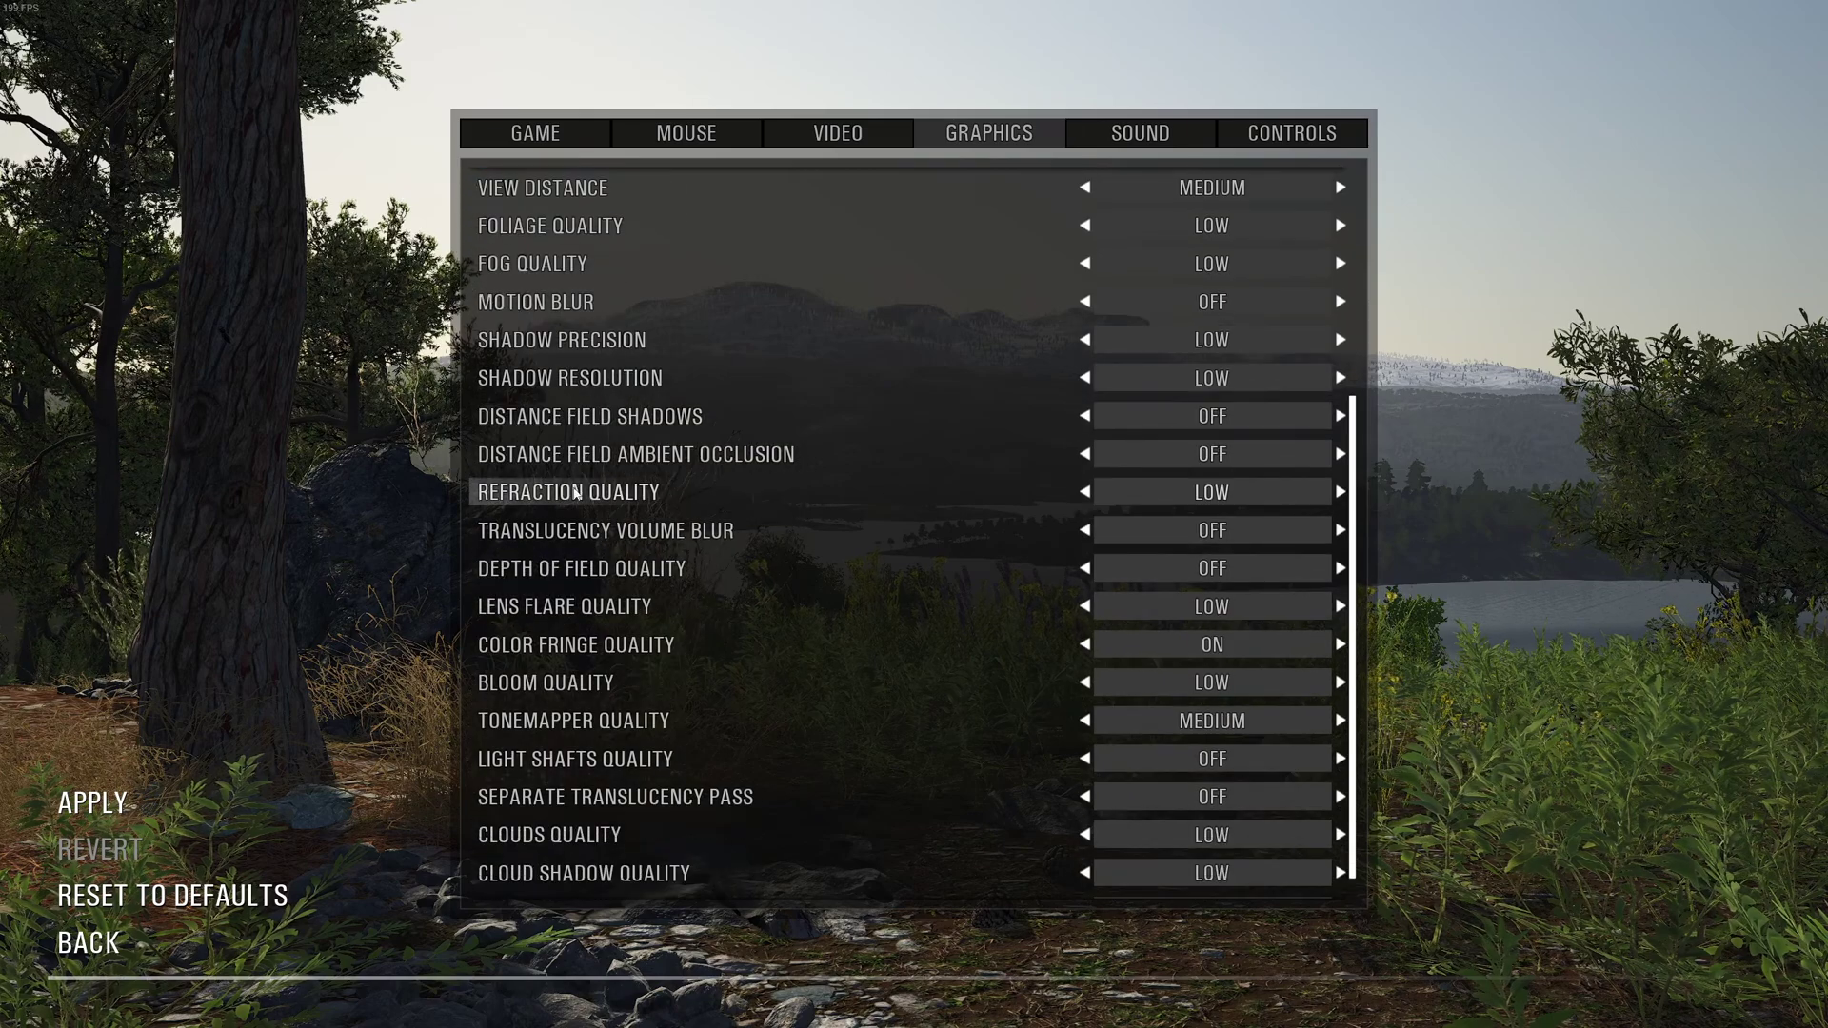
scroll(1047, 505, down, 1)
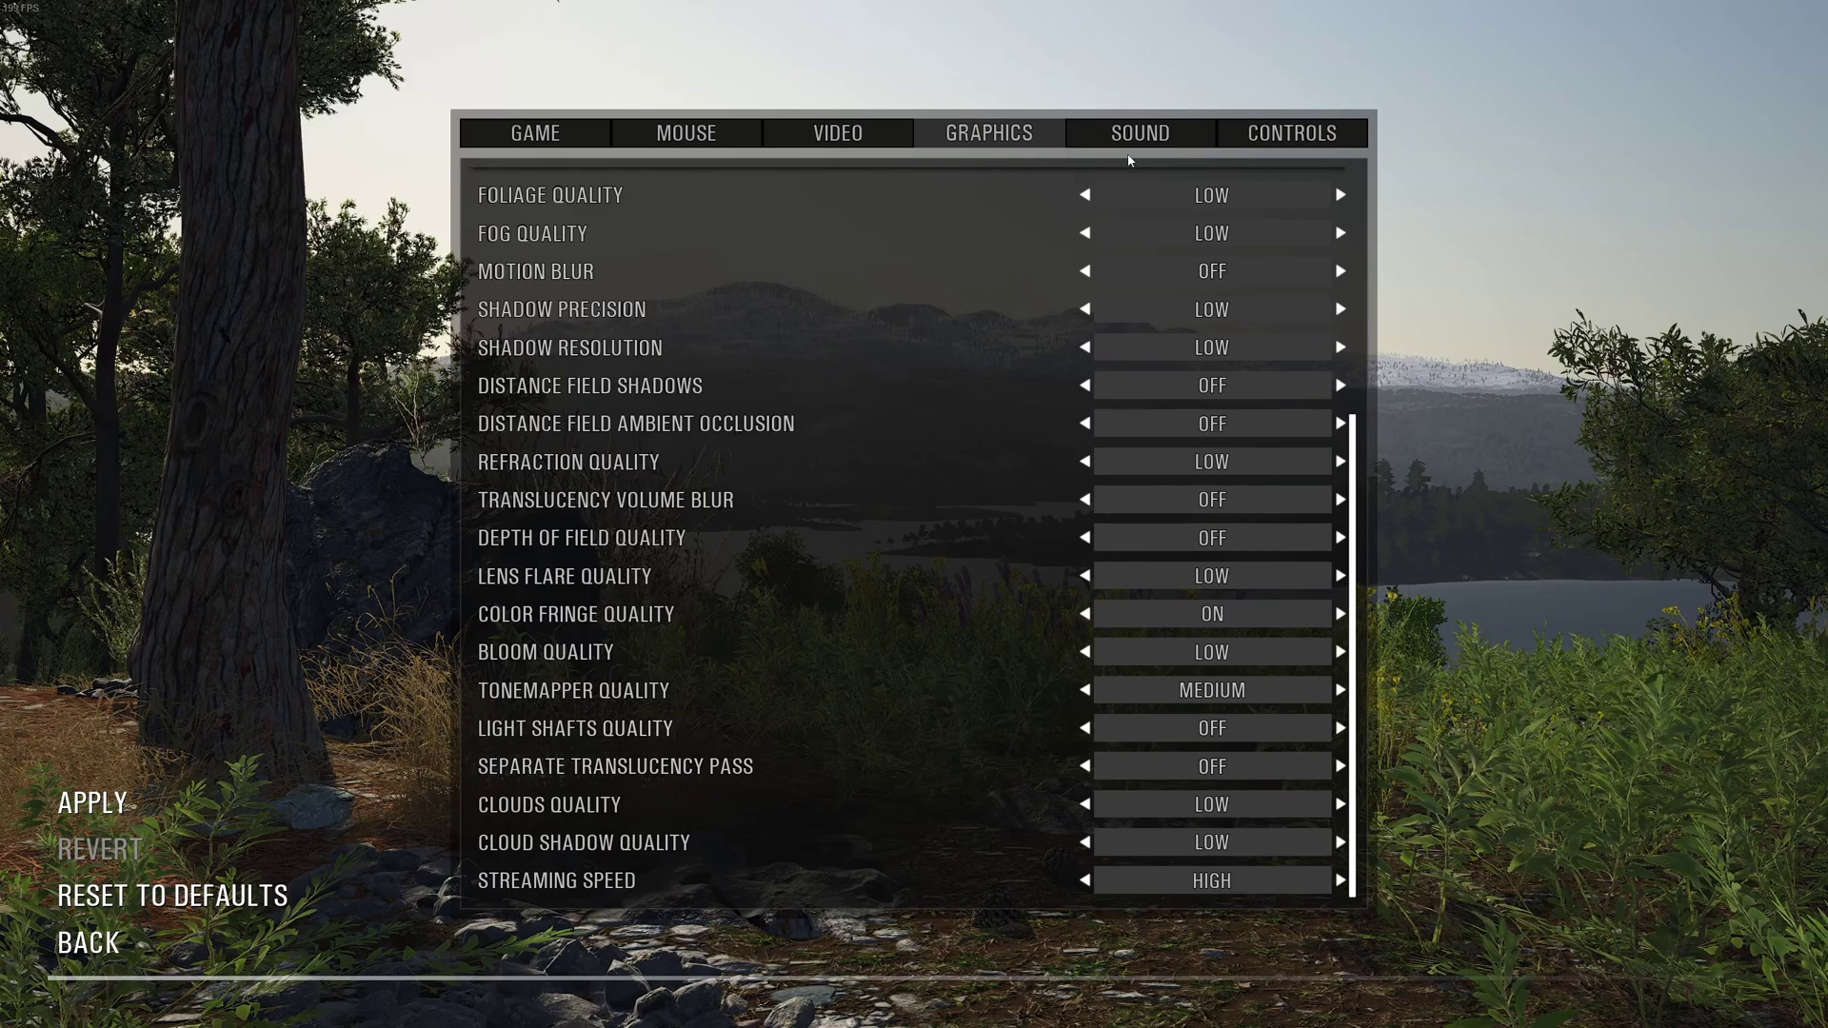
click(1140, 132)
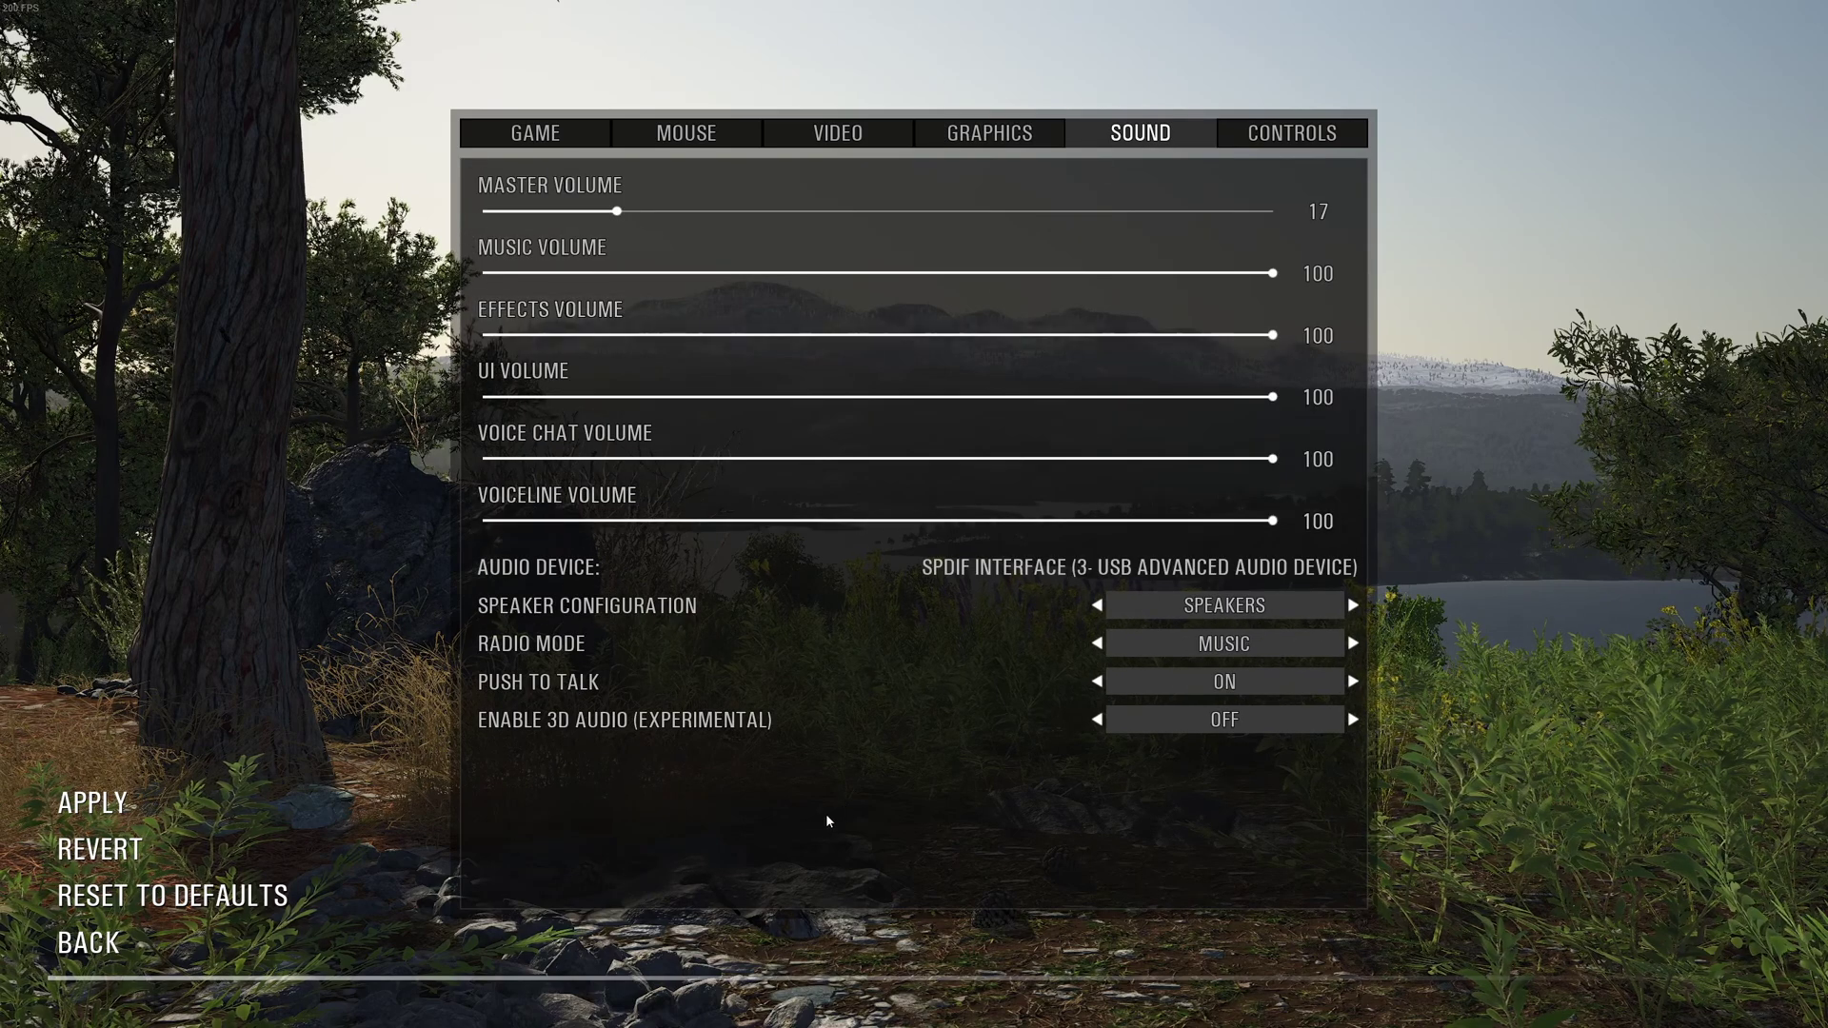